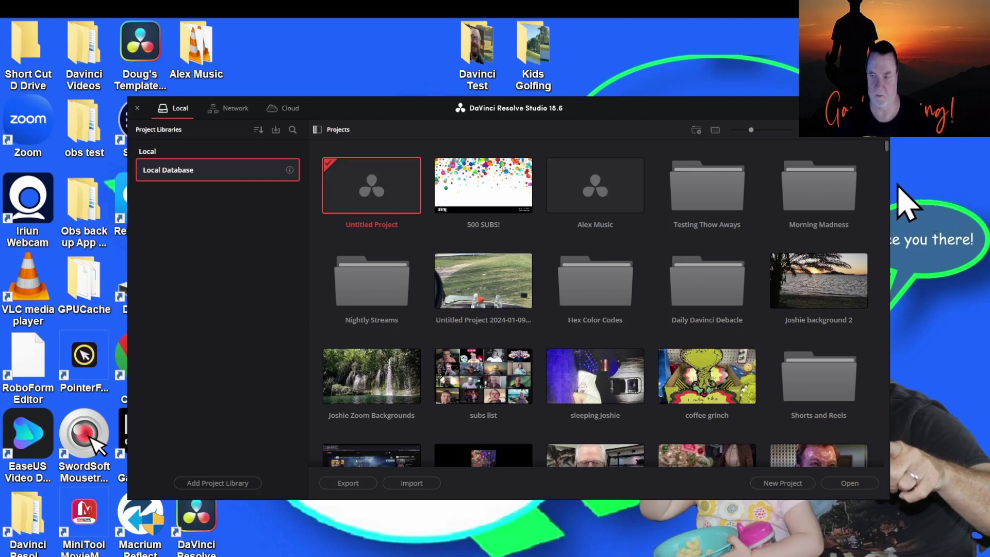
Open the Morning Madness folder and create a project named 'Jan 21 2024 Thoughts'
{"action": "left_click", "coordinate": [815, 187]}
{"action": "double_click", "coordinate": [815, 187]}
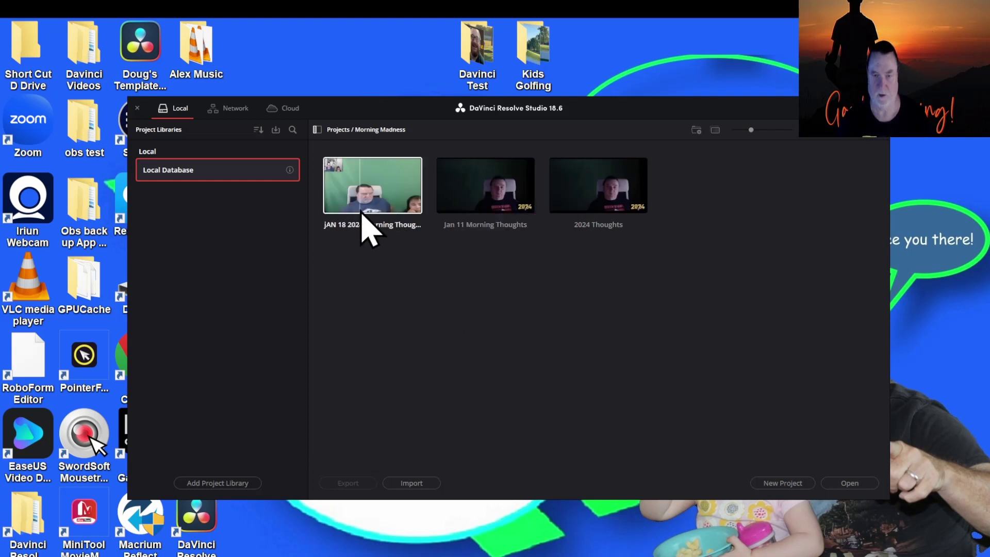
{"action": "left_click", "coordinate": [782, 484]}
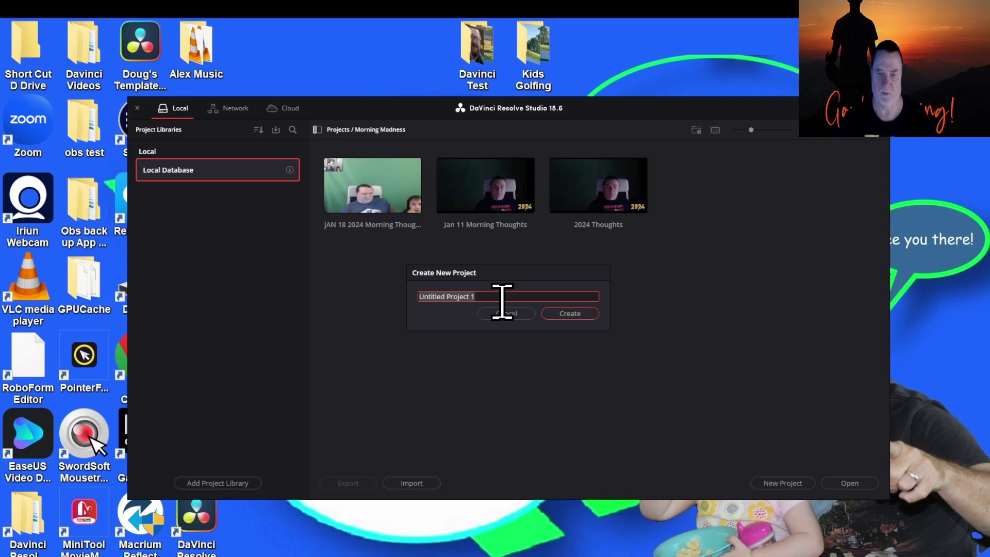
{"action": "type", "text": "J"}
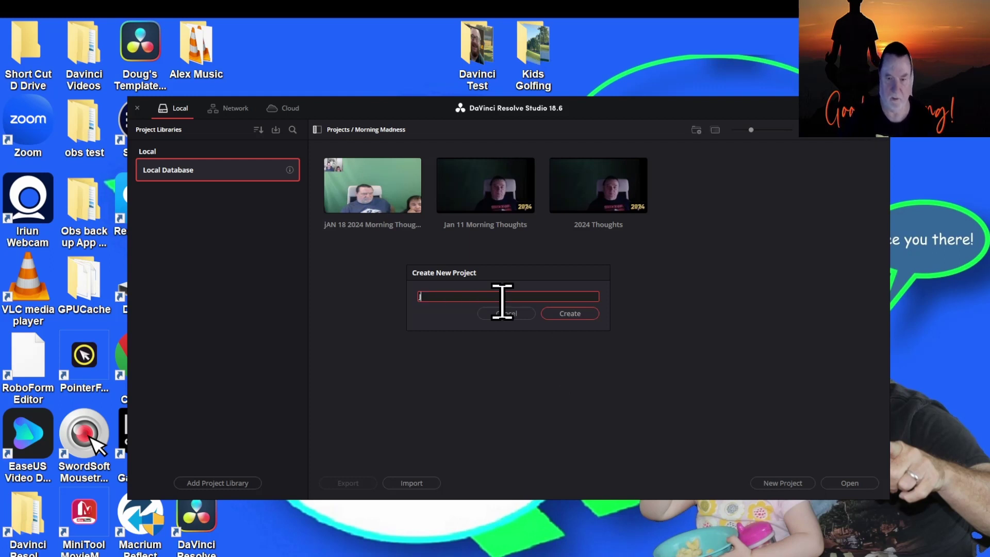
{"action": "type", "text": "an 21 2024"}
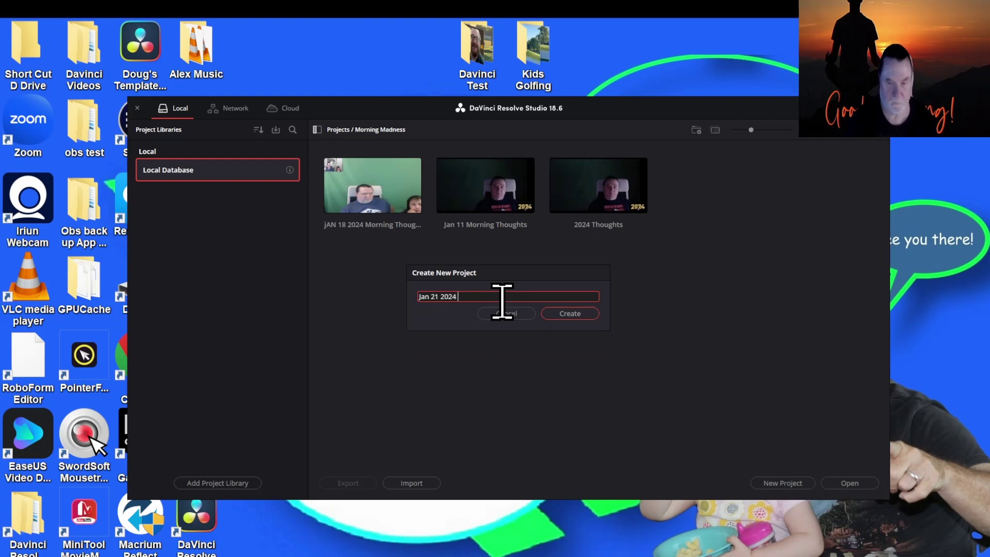
{"action": "type", "text": " t"}
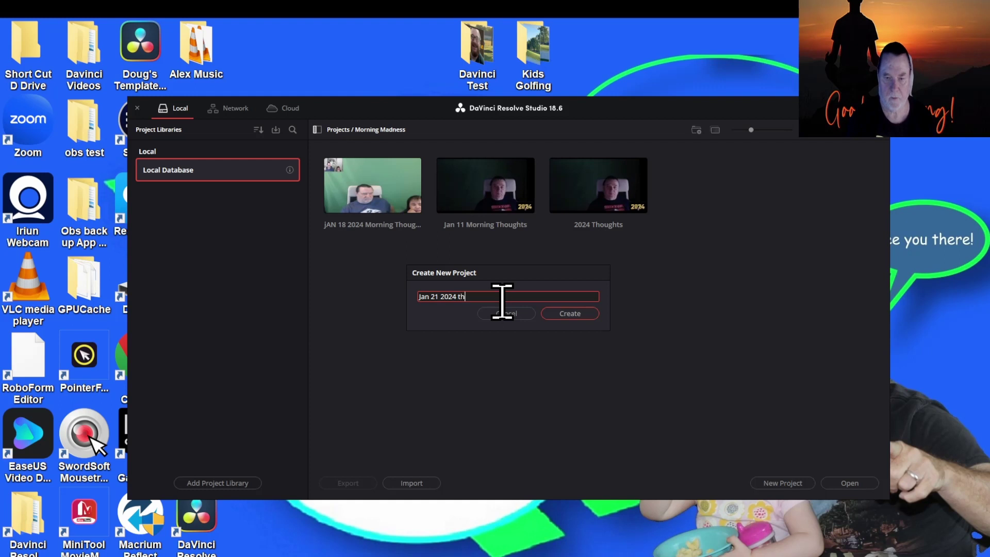
{"action": "key", "text": "BackSpace"}
{"action": "type", "text": "Thoughts"}
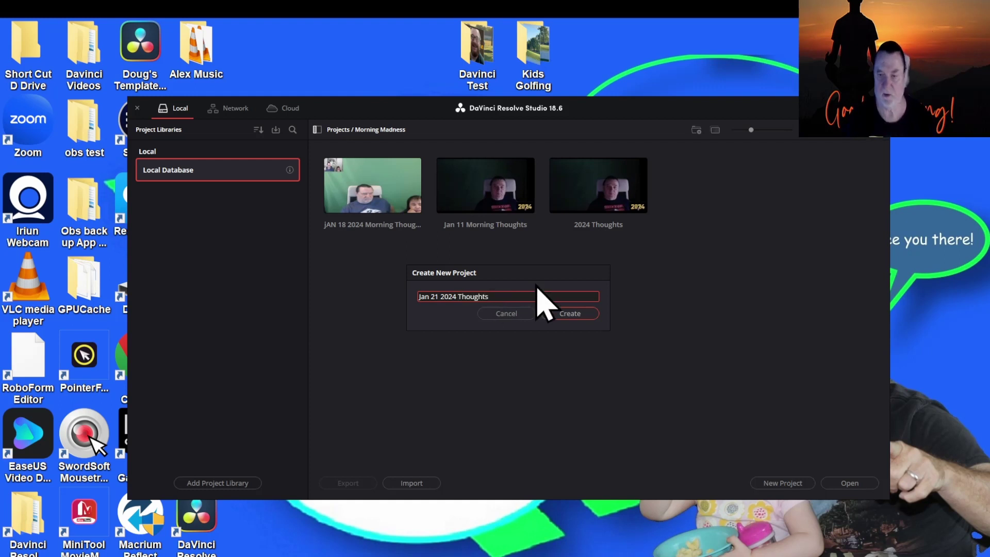
{"action": "left_click", "coordinate": [570, 314]}
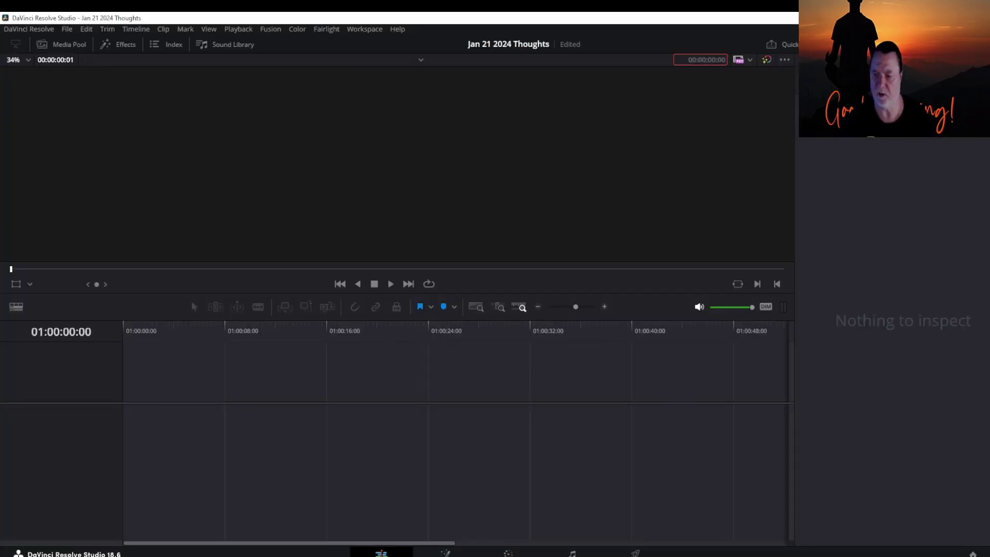
In Project Settings, set the timeline frame rate to 30 fps and save
{"action": "key", "text": "shift+9"}
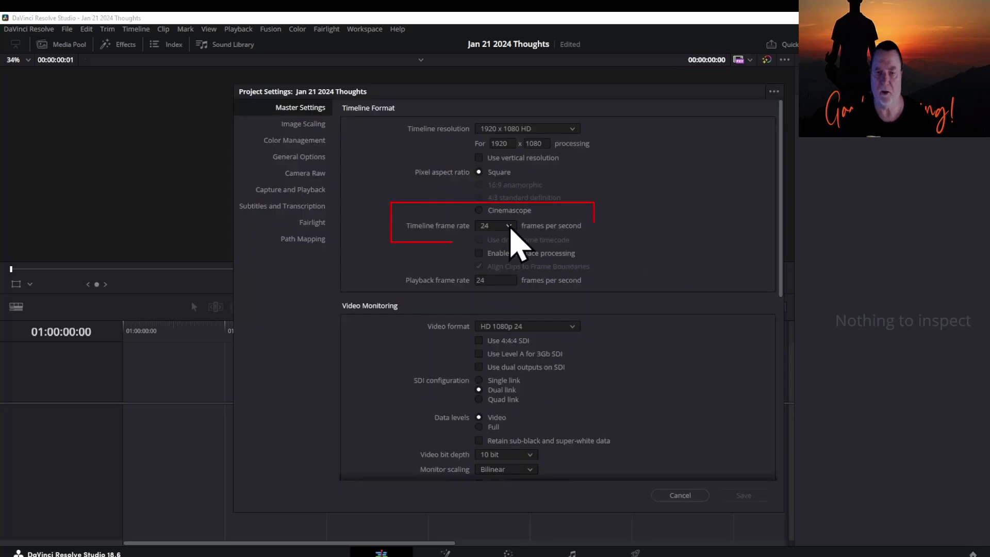
{"action": "left_click", "coordinate": [510, 227]}
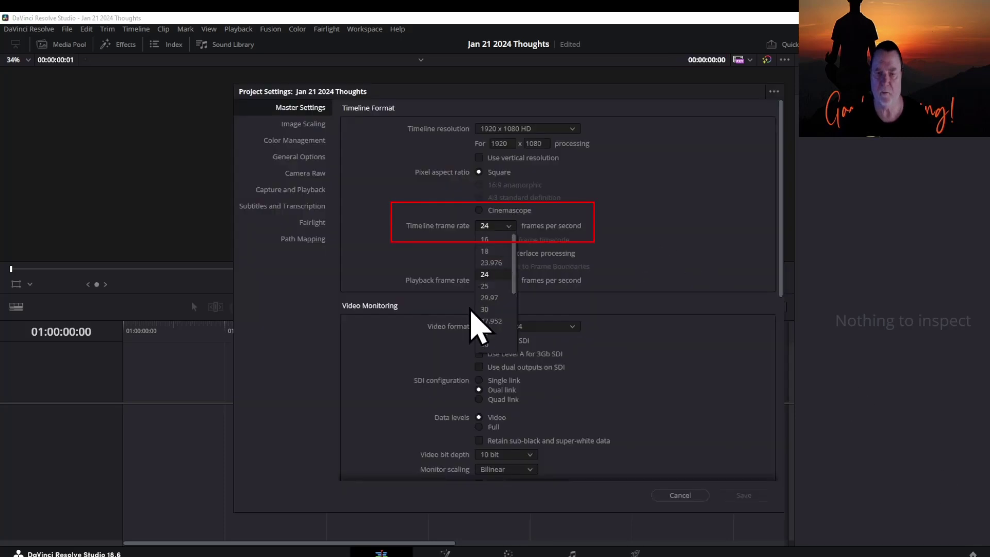
{"action": "left_click", "coordinate": [485, 309]}
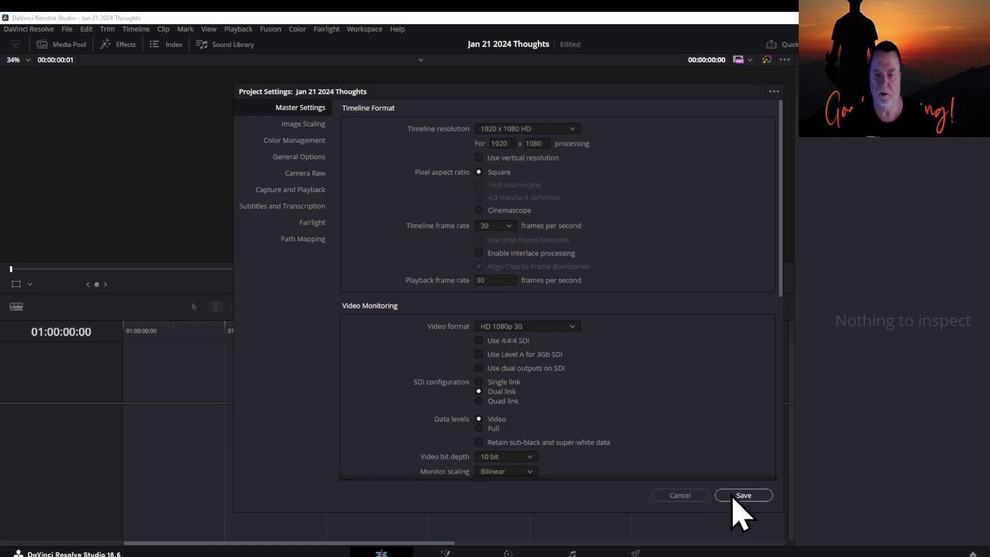
{"action": "left_click", "coordinate": [743, 496]}
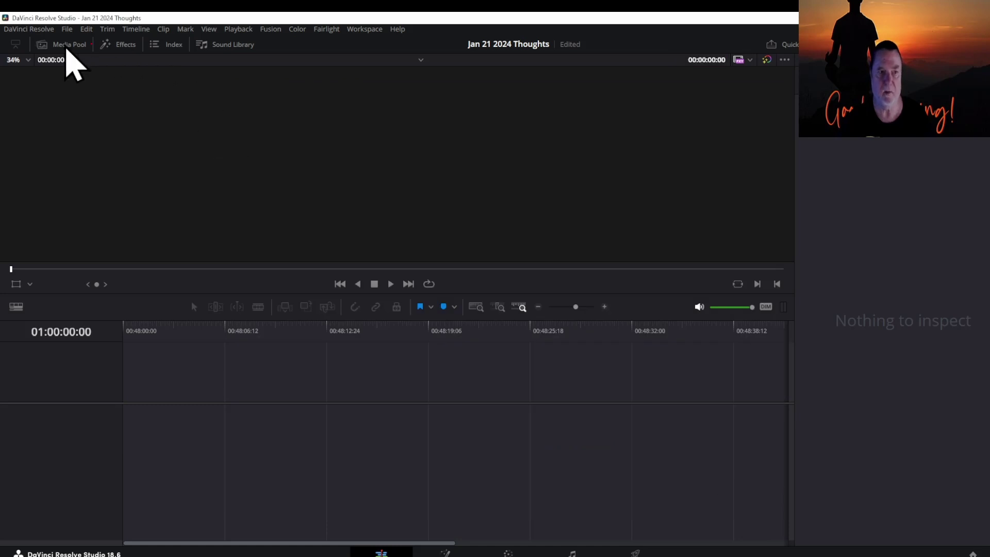
From the Media Pool's Import Media dialog, browse to the Desktop's OBS Recordings folder
{"action": "left_click", "coordinate": [67, 45]}
{"action": "right_click", "coordinate": [195, 314]}
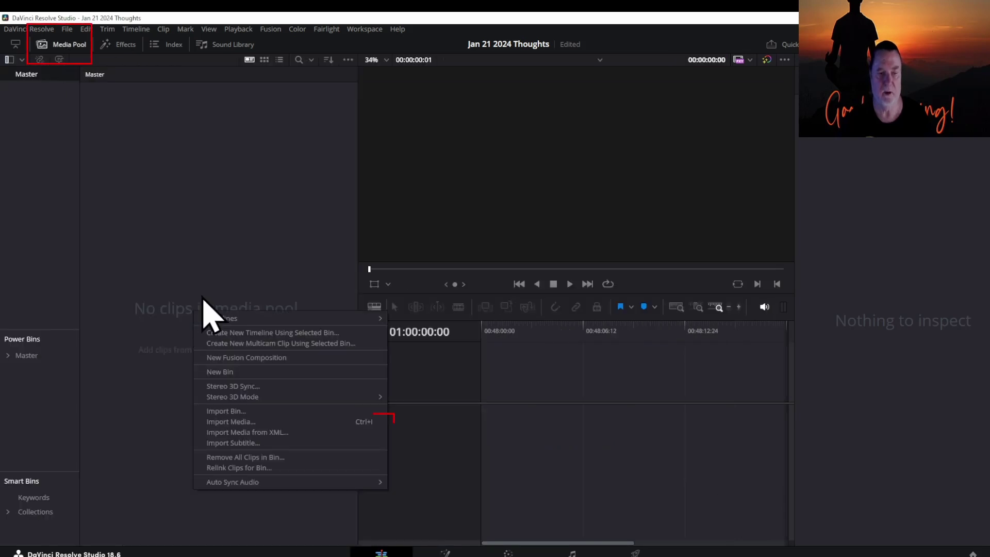
{"action": "left_click", "coordinate": [233, 422]}
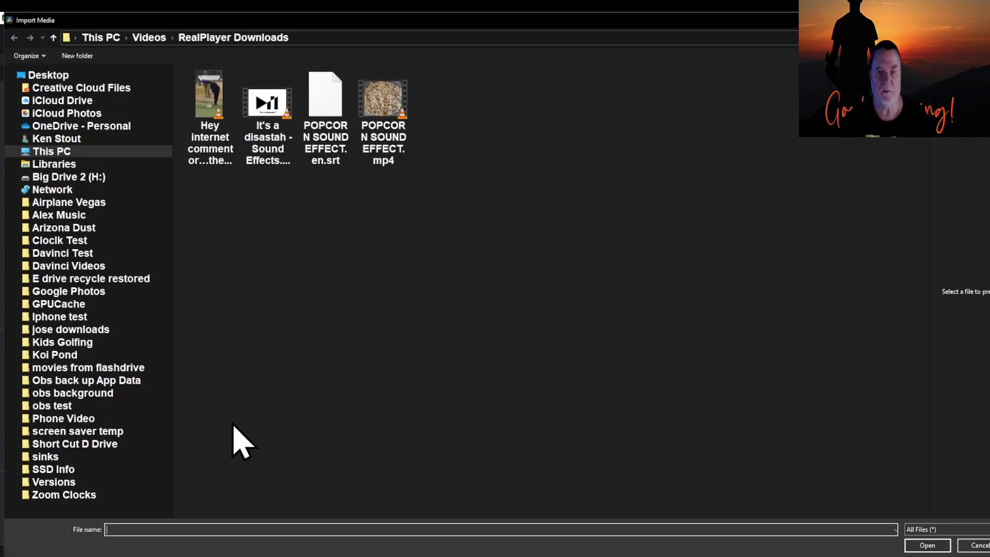
{"action": "left_click", "coordinate": [106, 41]}
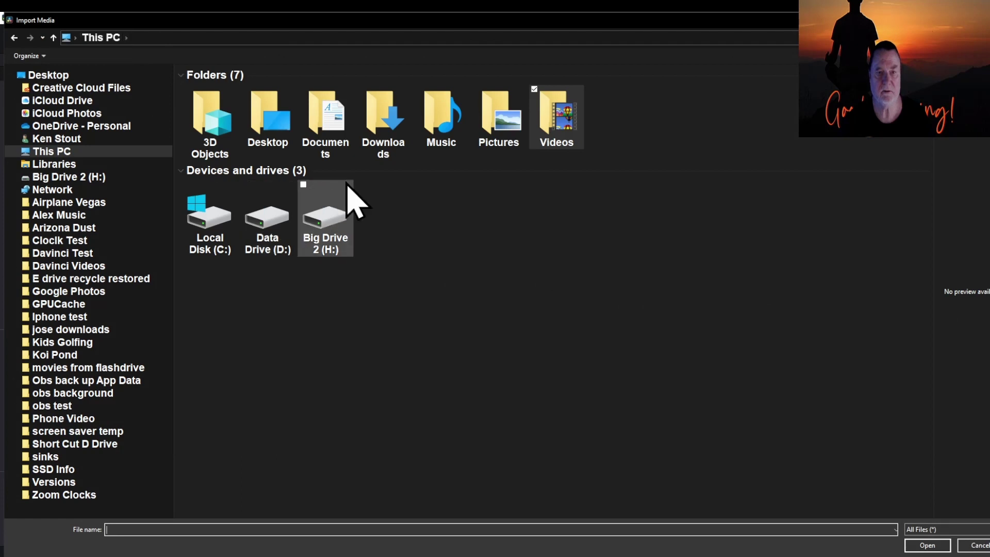
{"action": "double_click", "coordinate": [269, 217]}
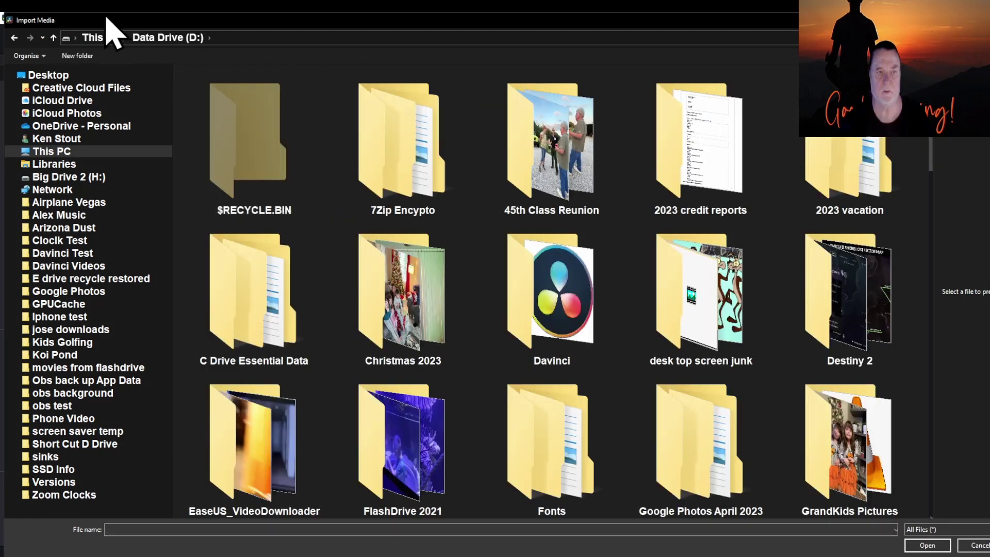
{"action": "left_click", "coordinate": [98, 38]}
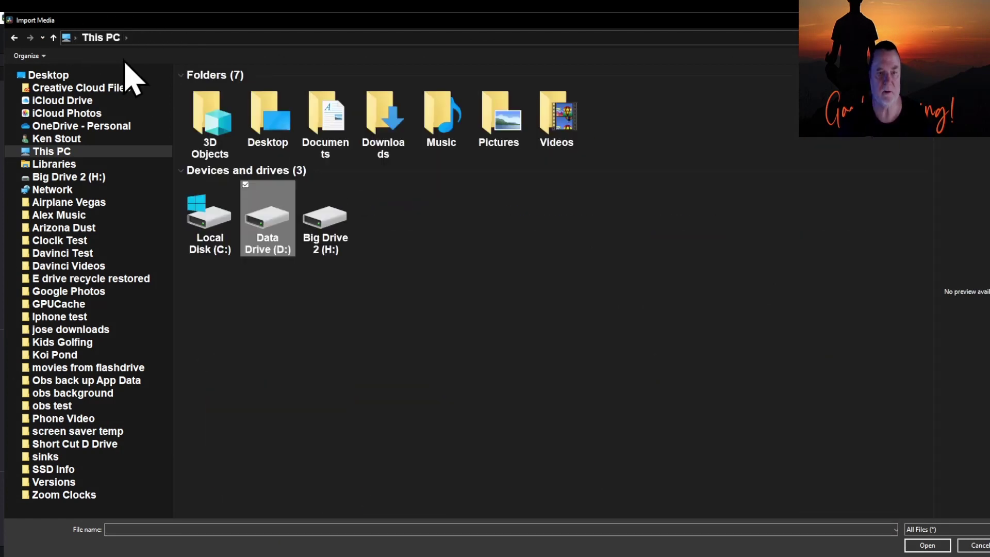
{"action": "double_click", "coordinate": [213, 231]}
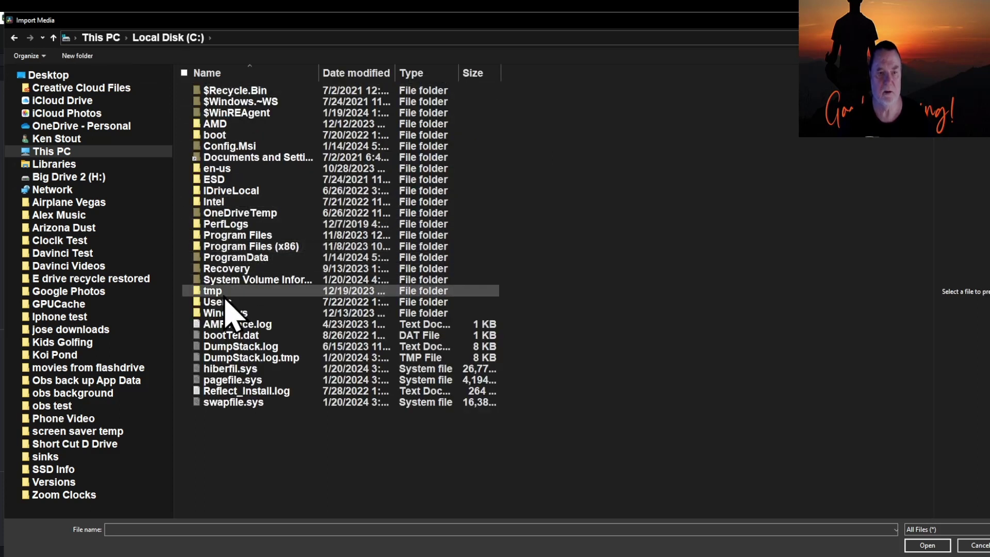
{"action": "left_click", "coordinate": [53, 38]}
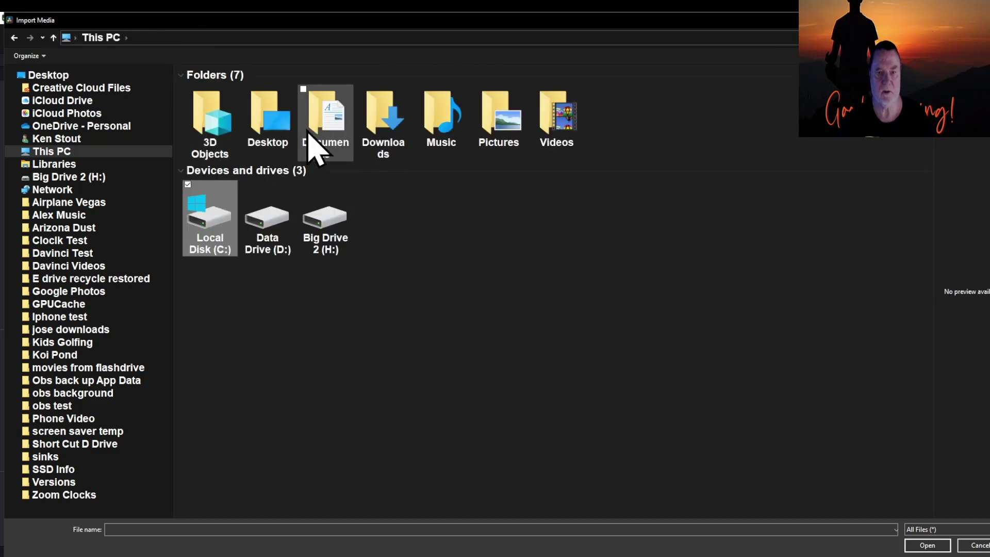
{"action": "double_click", "coordinate": [267, 132]}
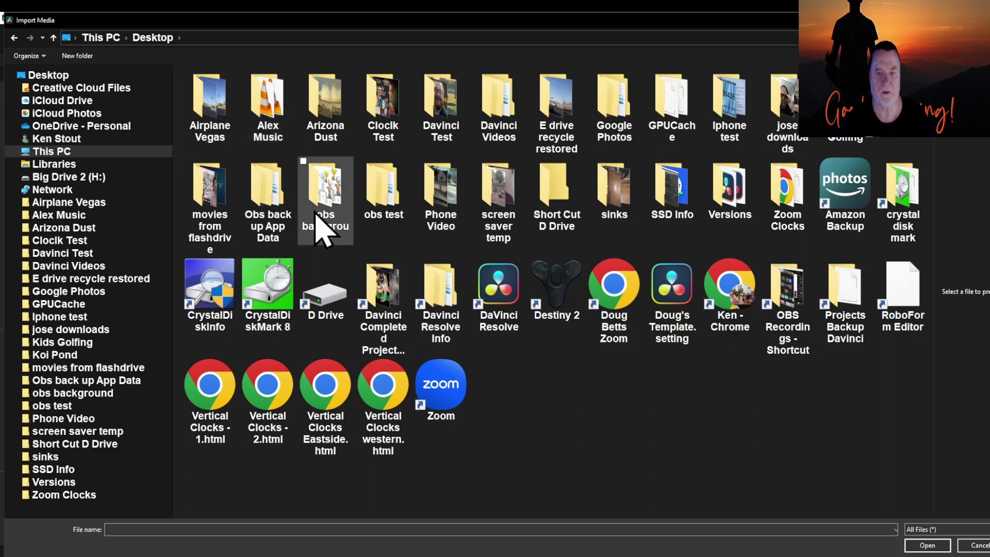
{"action": "double_click", "coordinate": [789, 309]}
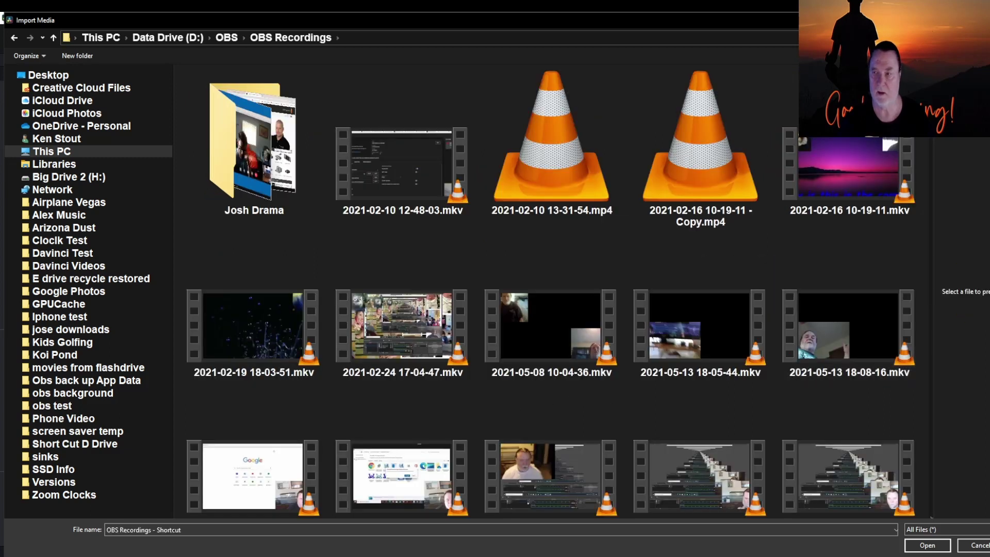
{"action": "left_click_drag", "start_coordinate": [931, 103], "coordinate": [934, 512]}
{"action": "scroll", "coordinate": [779, 444], "scroll_direction": "up", "scroll_amount": 2}
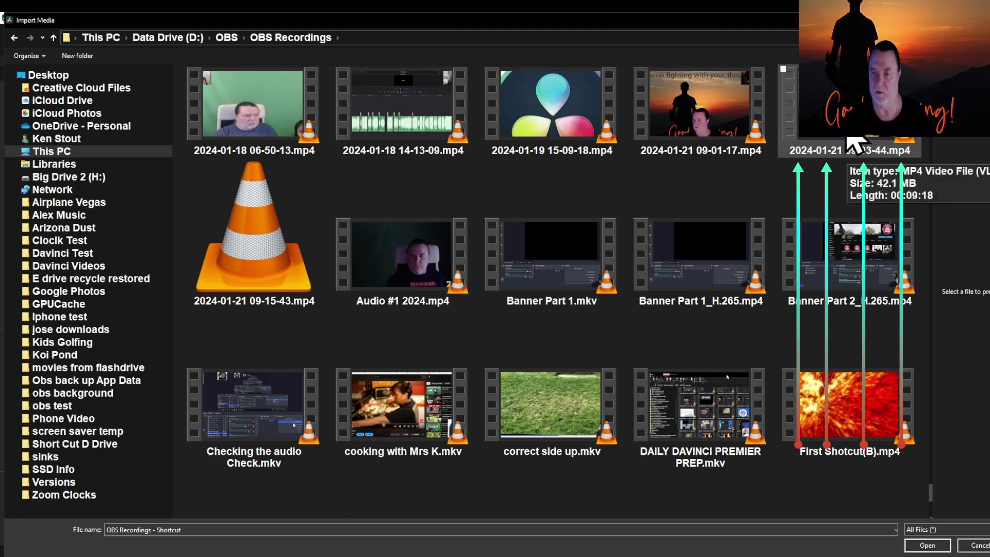
{"action": "left_click", "coordinate": [850, 164]}
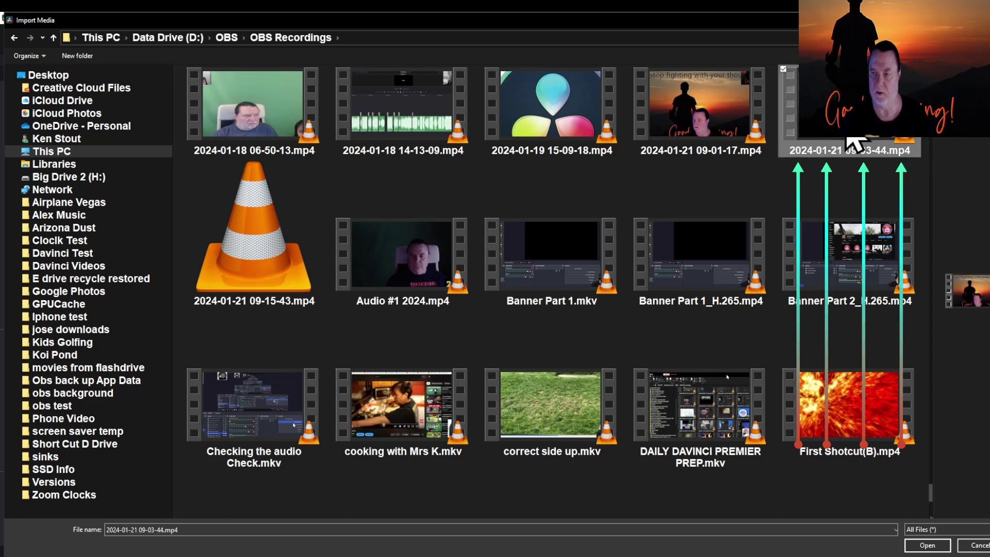
{"action": "left_click", "coordinate": [929, 545]}
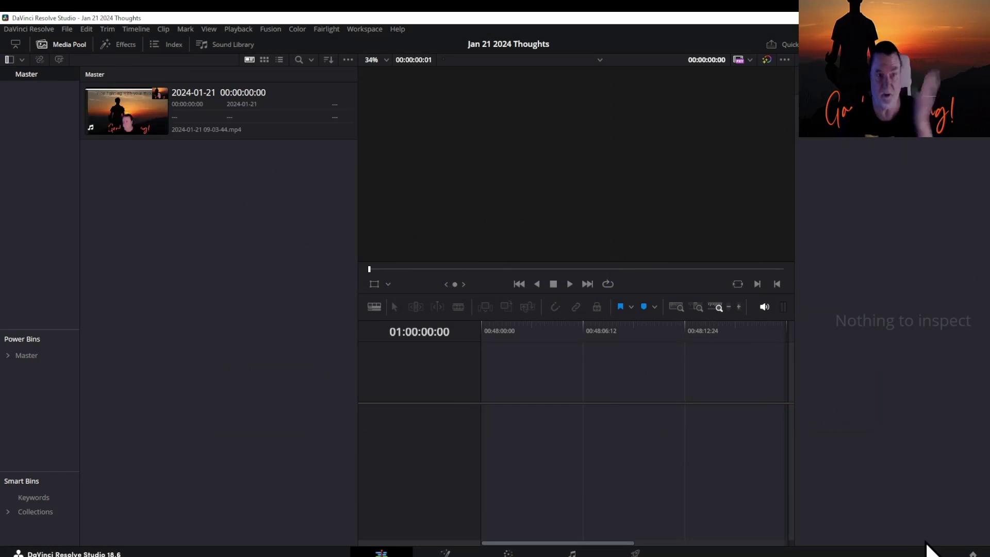
{"action": "left_click_drag", "start_coordinate": [180, 113], "coordinate": [591, 428]}
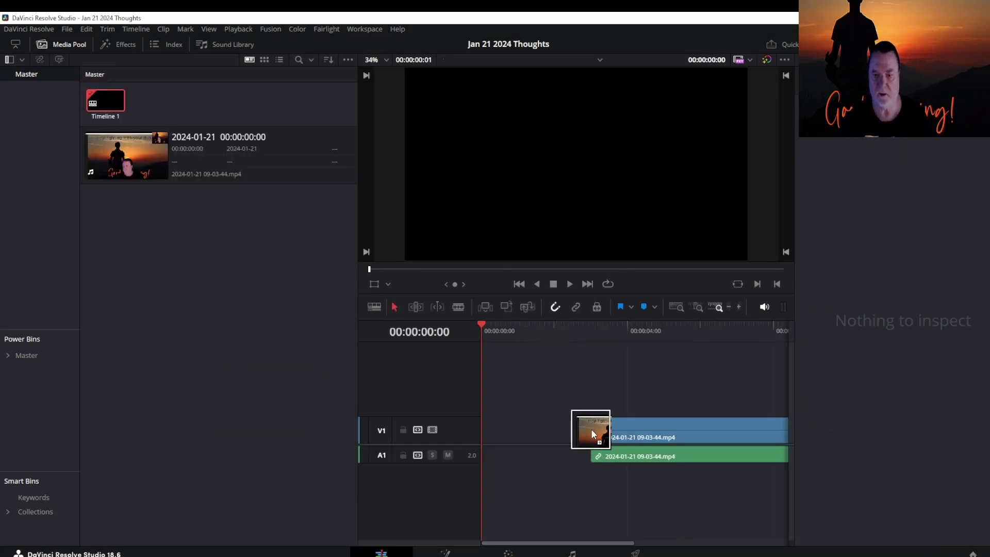
{"action": "left_click", "coordinate": [67, 46]}
{"action": "mouse_move", "coordinate": [331, 431]}
{"action": "left_mouse_down"}
{"action": "mouse_move", "coordinate": [453, 427]}
{"action": "mouse_move", "coordinate": [454, 439]}
{"action": "left_mouse_up"}
{"action": "left_click", "coordinate": [379, 392]}
Drag the saved golden 3D title from Power Bins > Master > Text onto the timeline start
{"action": "left_click", "coordinate": [62, 45]}
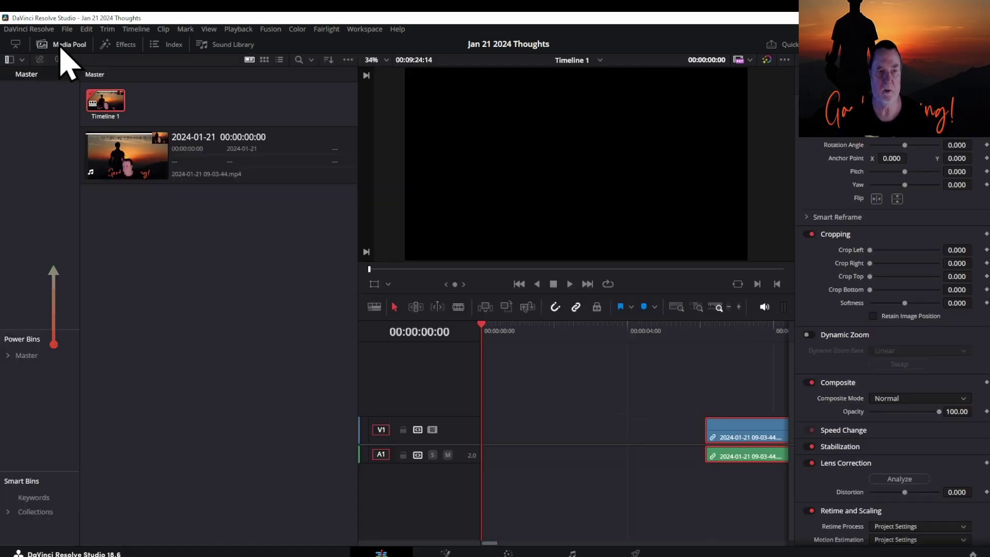
{"action": "left_click", "coordinate": [8, 356]}
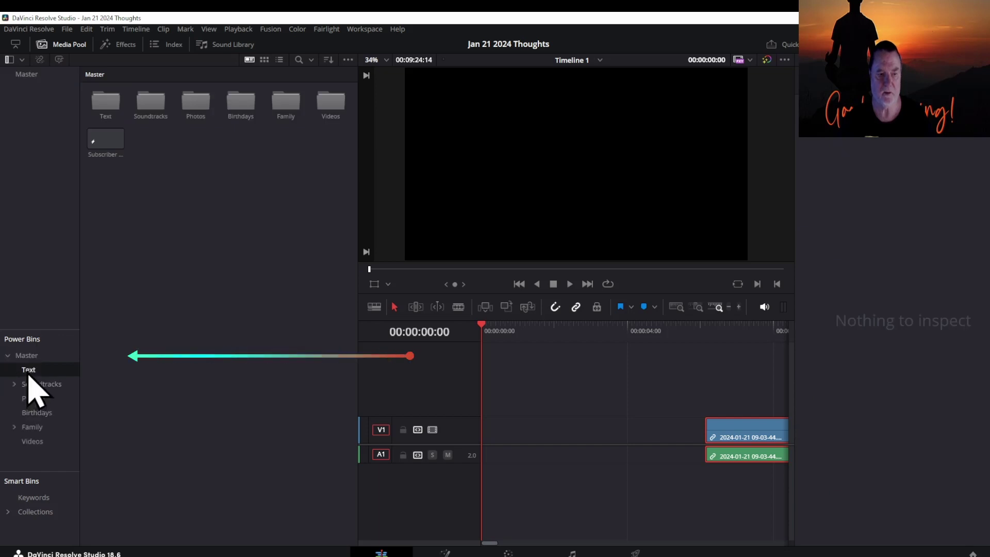
{"action": "left_click", "coordinate": [27, 372]}
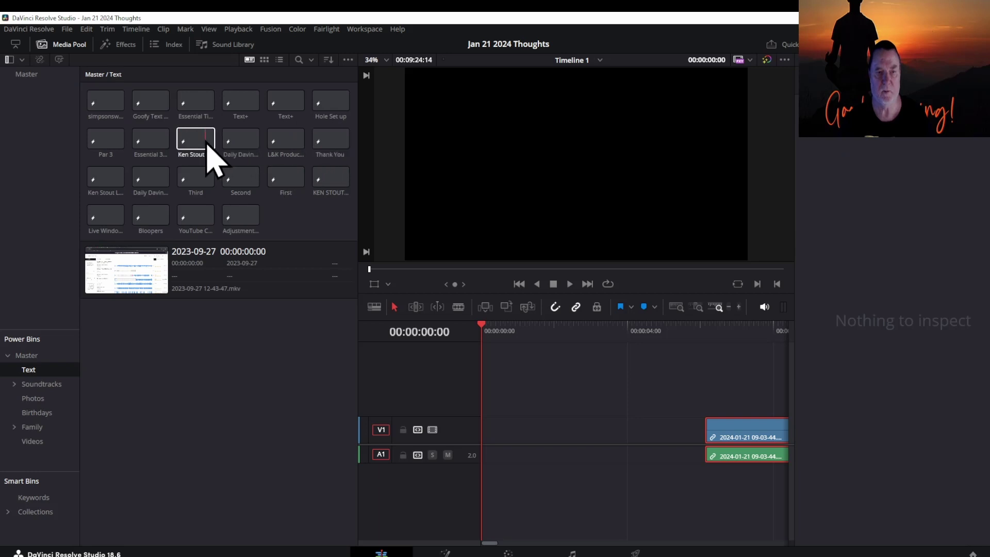
{"action": "left_click_drag", "start_coordinate": [202, 145], "coordinate": [506, 427]}
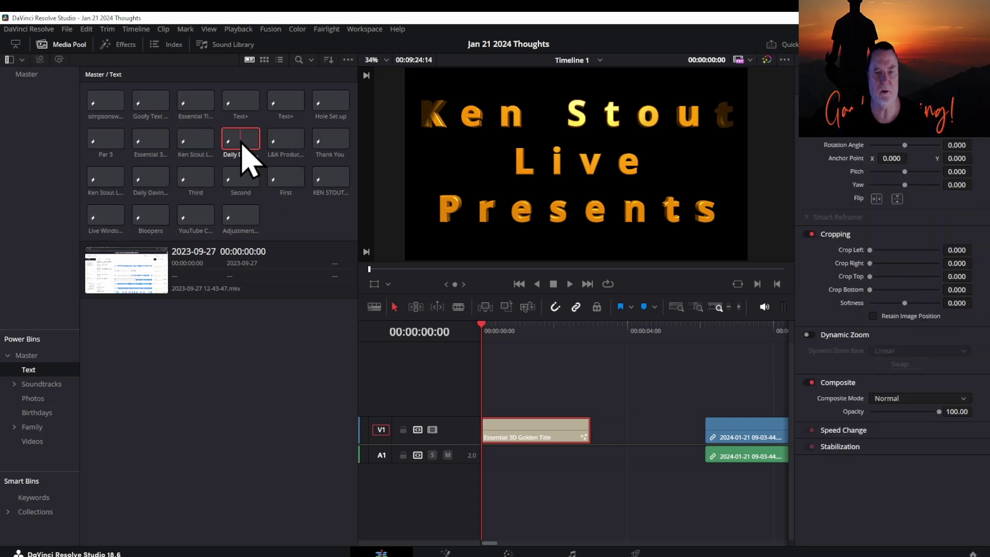
{"action": "key", "text": "shift+5"}
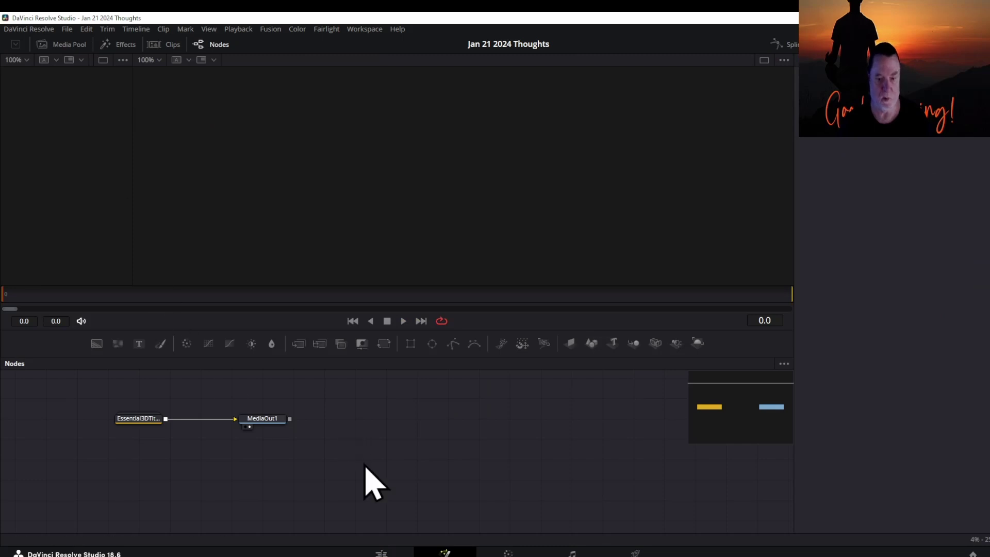
{"action": "key", "text": "shift+4"}
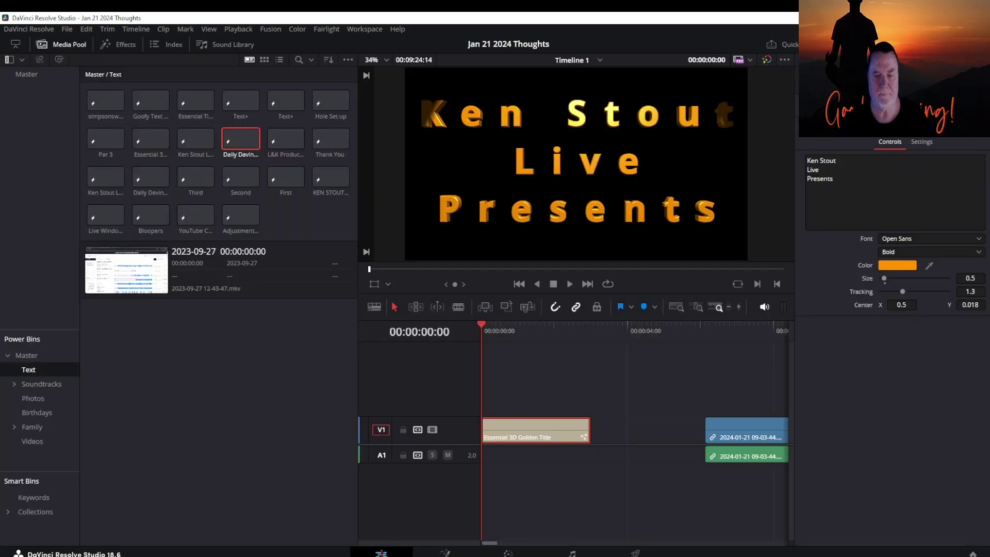
{"action": "left_click", "coordinate": [444, 553]}
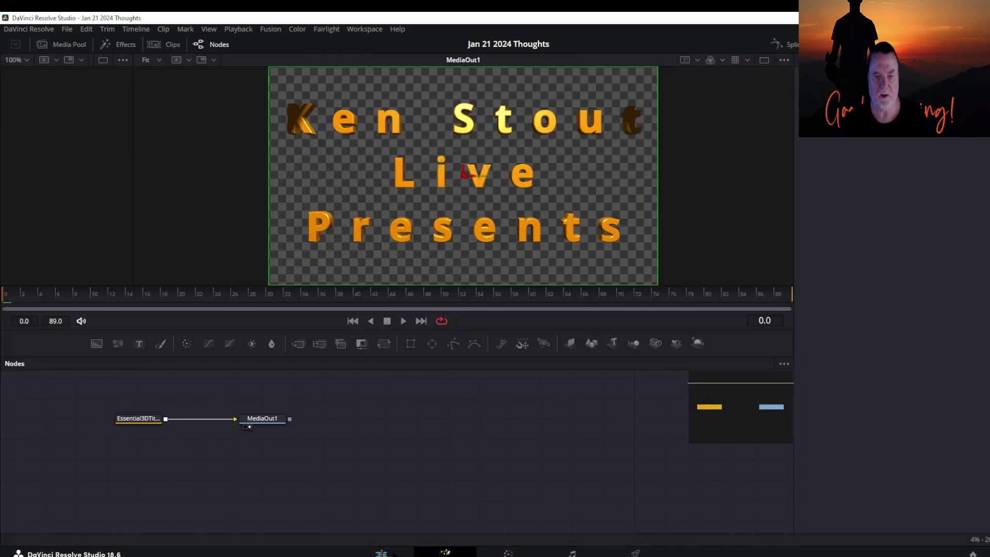
{"action": "key", "text": "shift+4"}
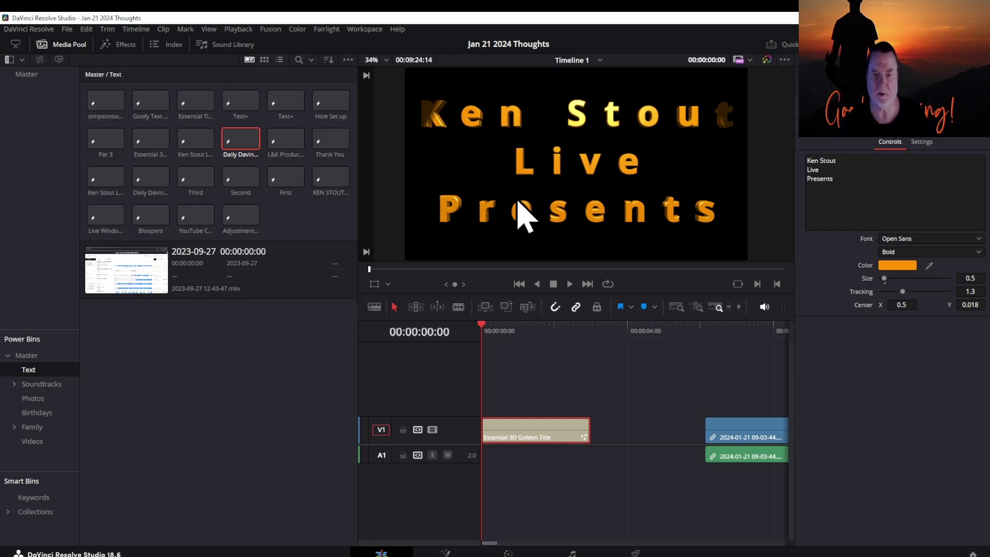
{"action": "left_click", "coordinate": [498, 329]}
{"action": "left_click_drag", "start_coordinate": [506, 328], "coordinate": [484, 332]}
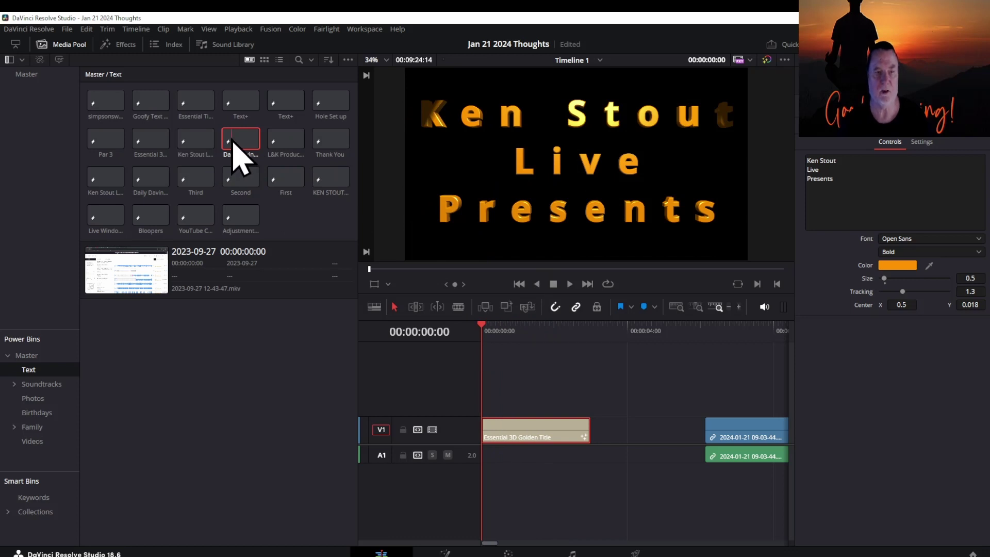
Add an Essential 3D Golden Title from Effects > Titles > Essential Titles onto V2
{"action": "left_click", "coordinate": [8, 356]}
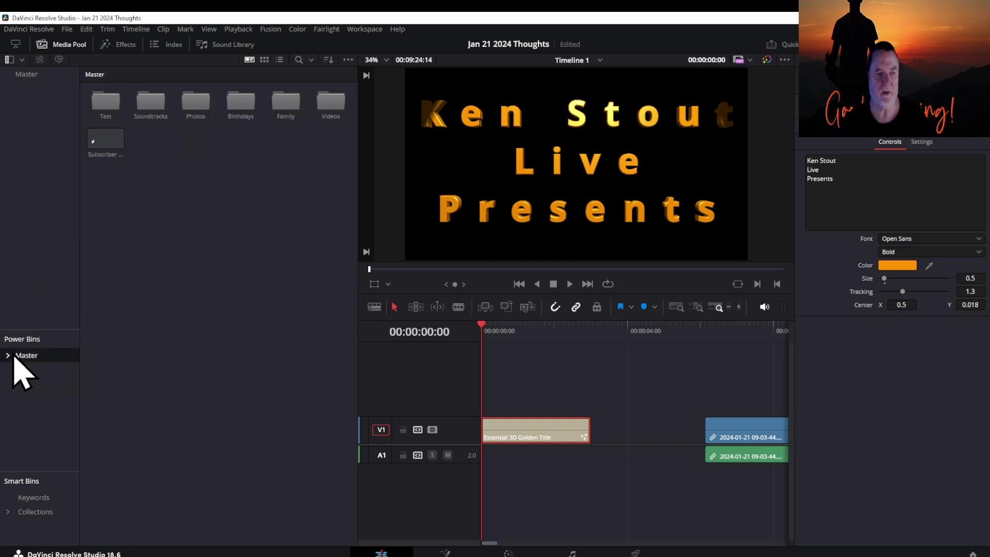
{"action": "left_click", "coordinate": [27, 77]}
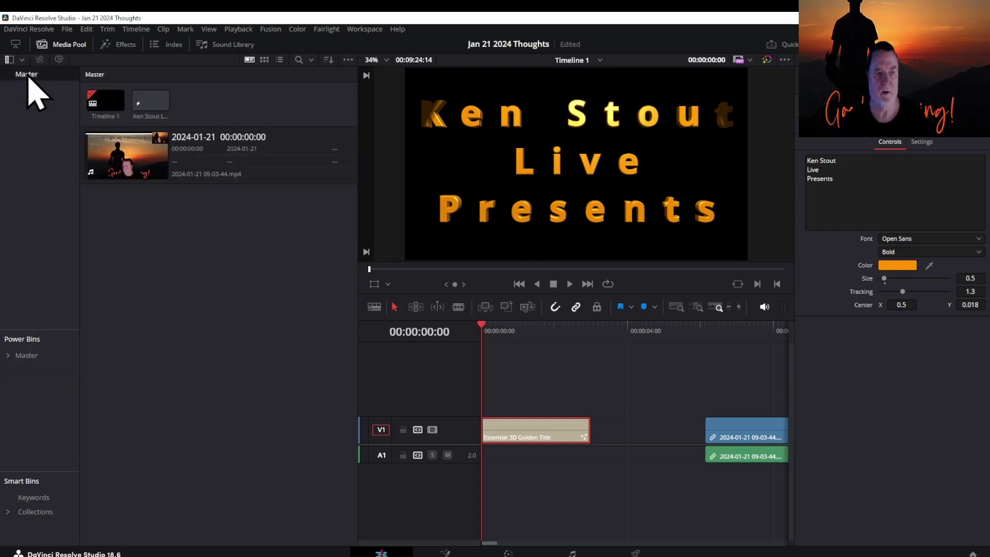
{"action": "left_click", "coordinate": [66, 45]}
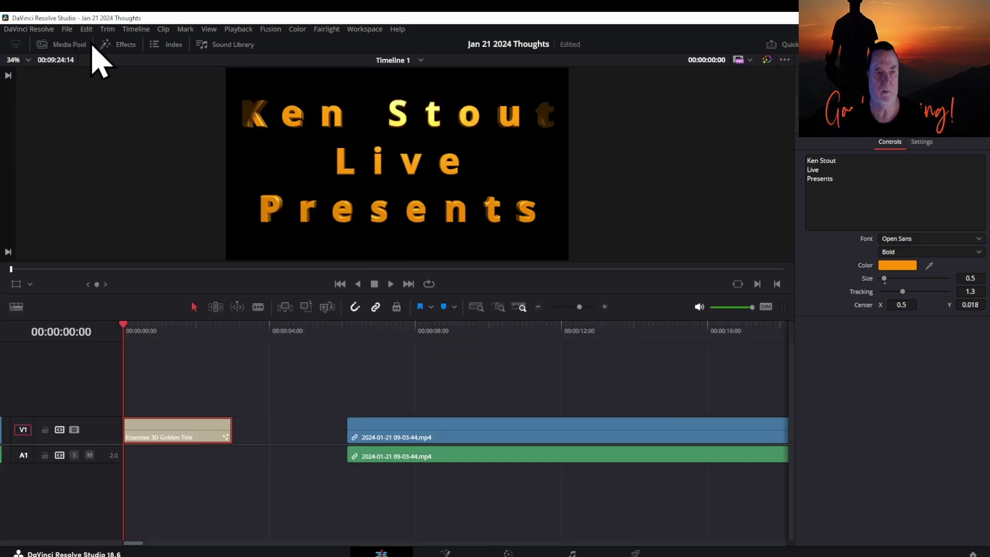
{"action": "left_click", "coordinate": [122, 46]}
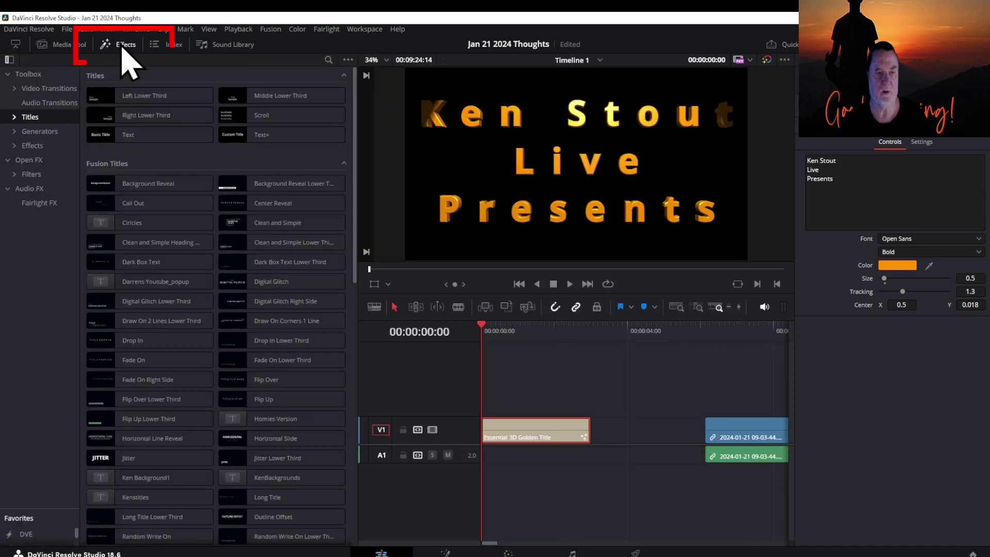
{"action": "left_click", "coordinate": [14, 122]}
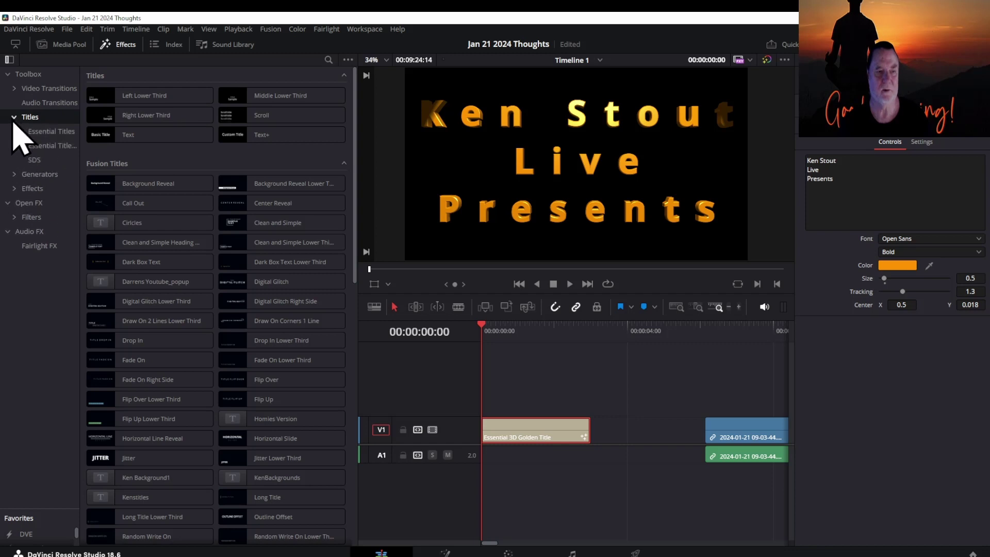
{"action": "left_click", "coordinate": [52, 134]}
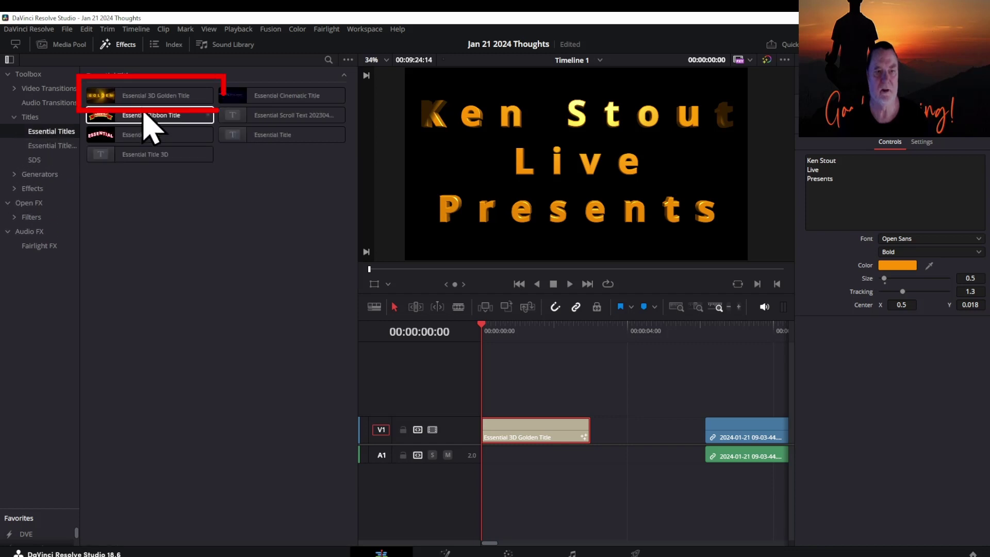
{"action": "mouse_move", "coordinate": [145, 103]}
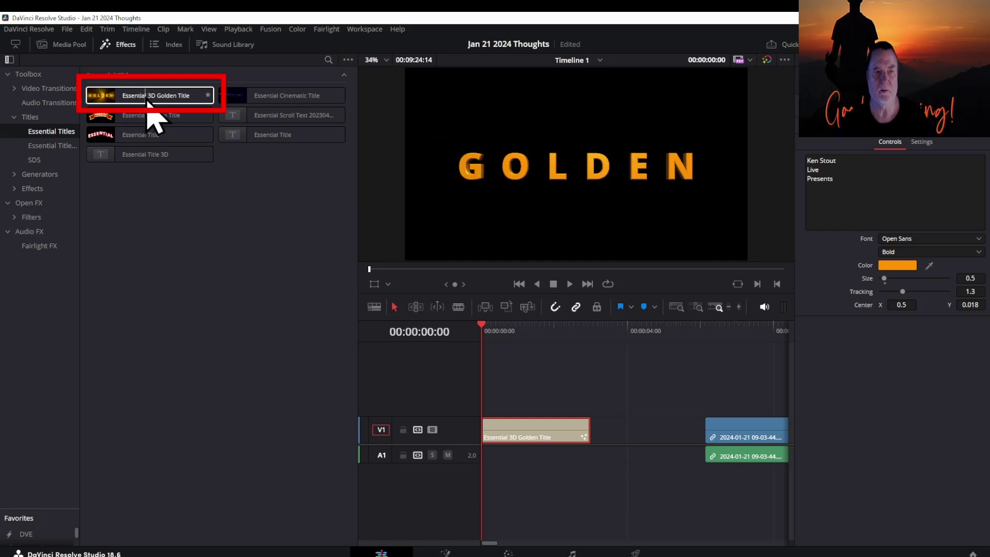
{"action": "left_click_drag", "start_coordinate": [185, 98], "coordinate": [622, 416]}
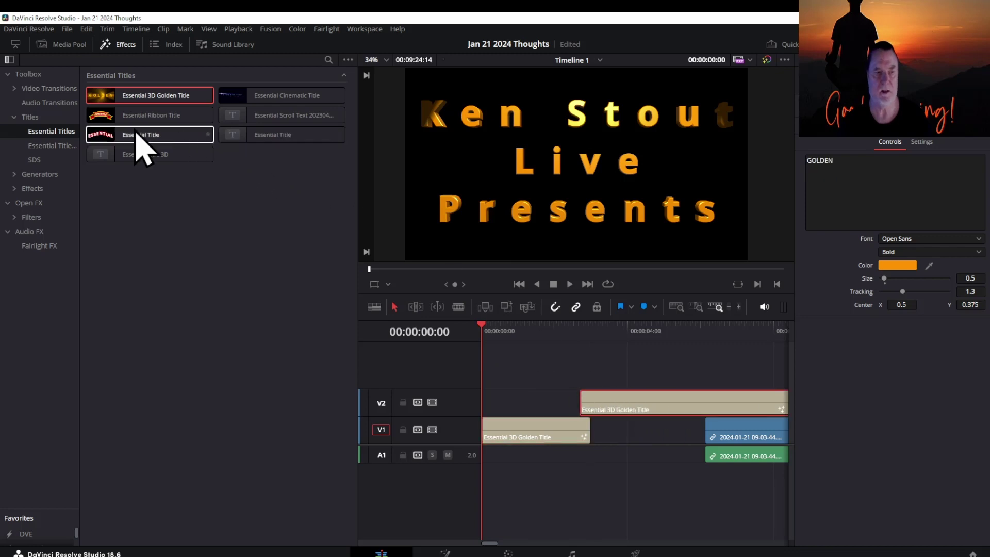
Place an Essential Rectangle generator on a new track above the titles
{"action": "left_click", "coordinate": [20, 118]}
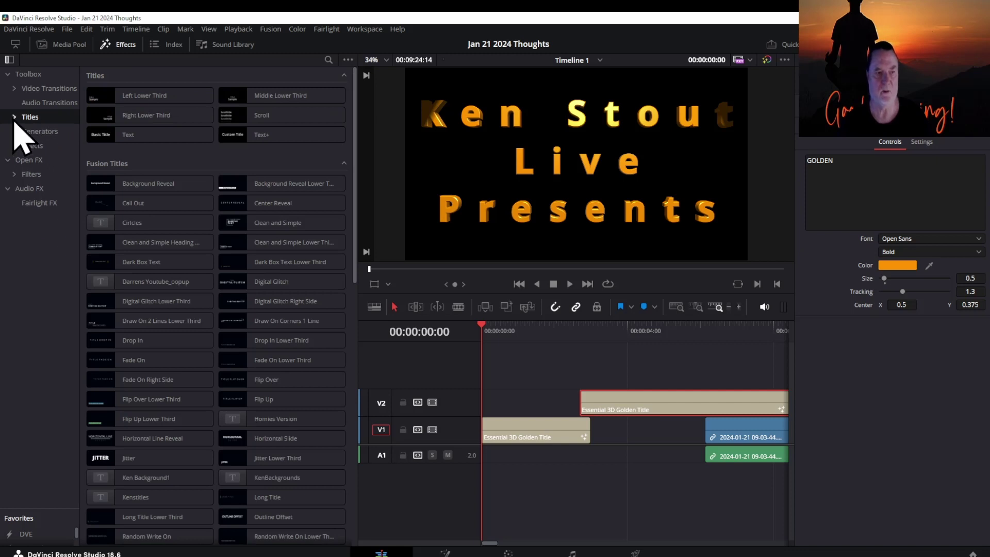
{"action": "left_click", "coordinate": [14, 118]}
{"action": "left_click", "coordinate": [15, 132]}
{"action": "left_click", "coordinate": [32, 147]}
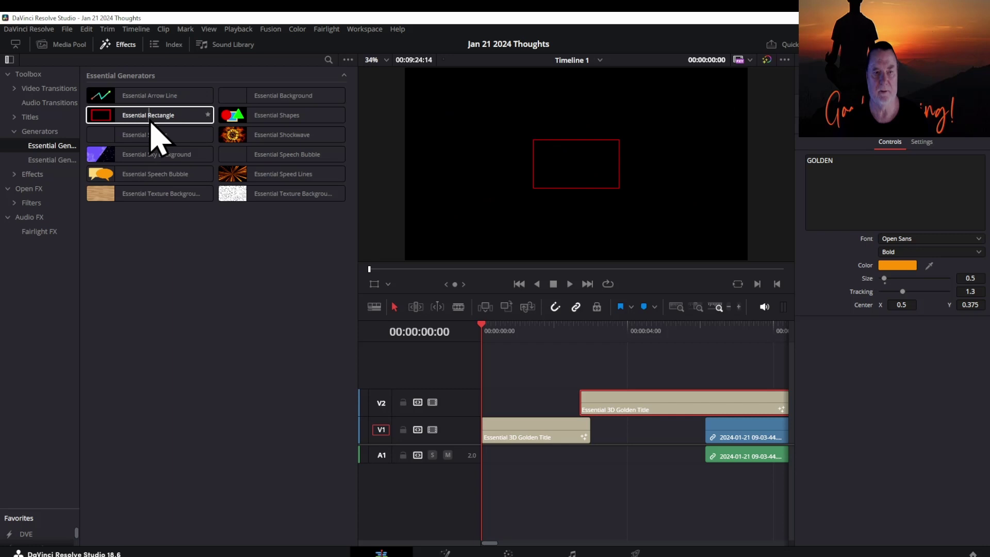
{"action": "left_click_drag", "start_coordinate": [151, 123], "coordinate": [581, 365]}
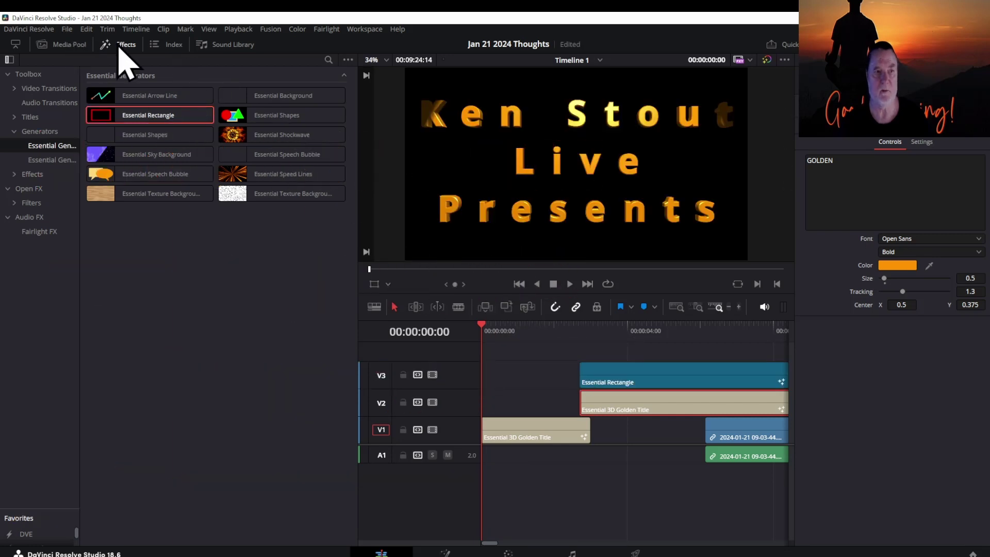
Move the new golden title to the timeline start and bring up the intro title's clip options
{"action": "left_click", "coordinate": [120, 45]}
{"action": "left_click_drag", "start_coordinate": [327, 410], "coordinate": [199, 418]}
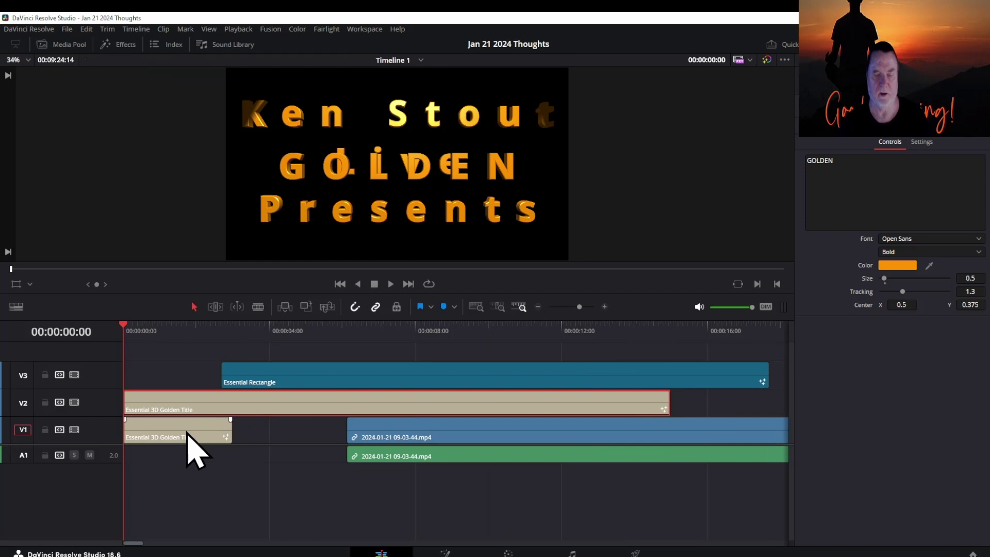
{"action": "left_click", "coordinate": [187, 433]}
{"action": "right_click", "coordinate": [187, 432]}
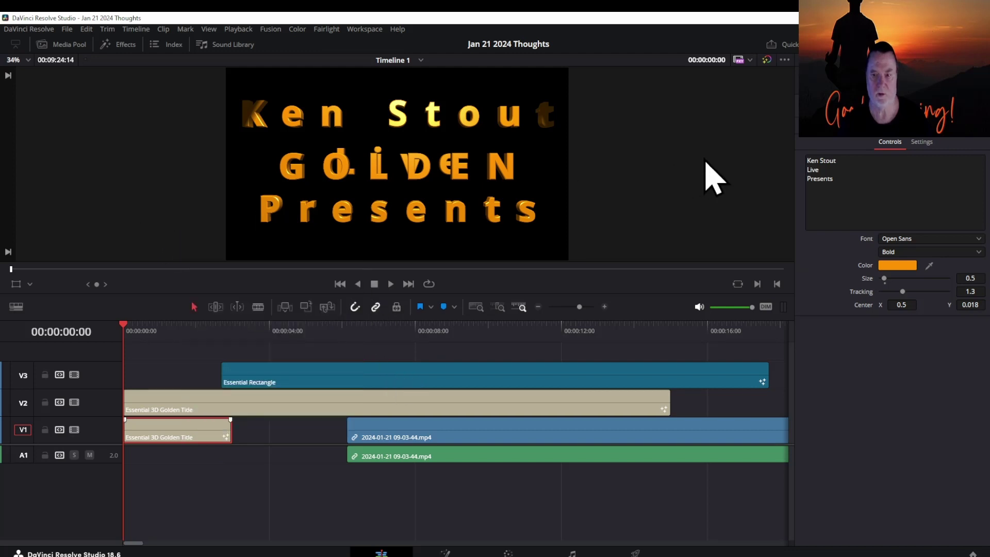
Move the Essential Rectangle to the start, trim it to about two seconds, and nudge the intro title later
{"action": "left_click", "coordinate": [707, 181]}
{"action": "left_click_drag", "start_coordinate": [610, 378], "coordinate": [513, 378]}
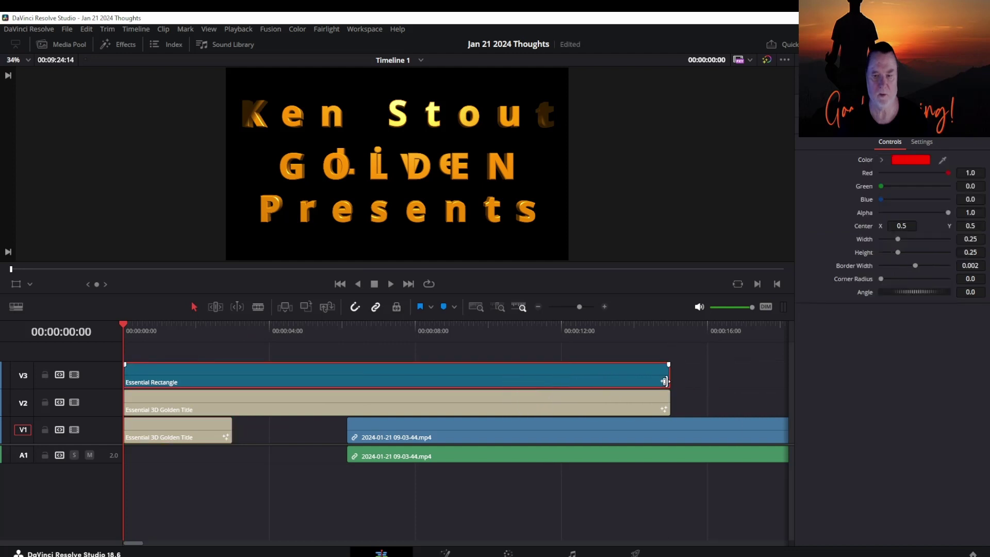
{"action": "left_click_drag", "start_coordinate": [662, 378], "coordinate": [192, 383]}
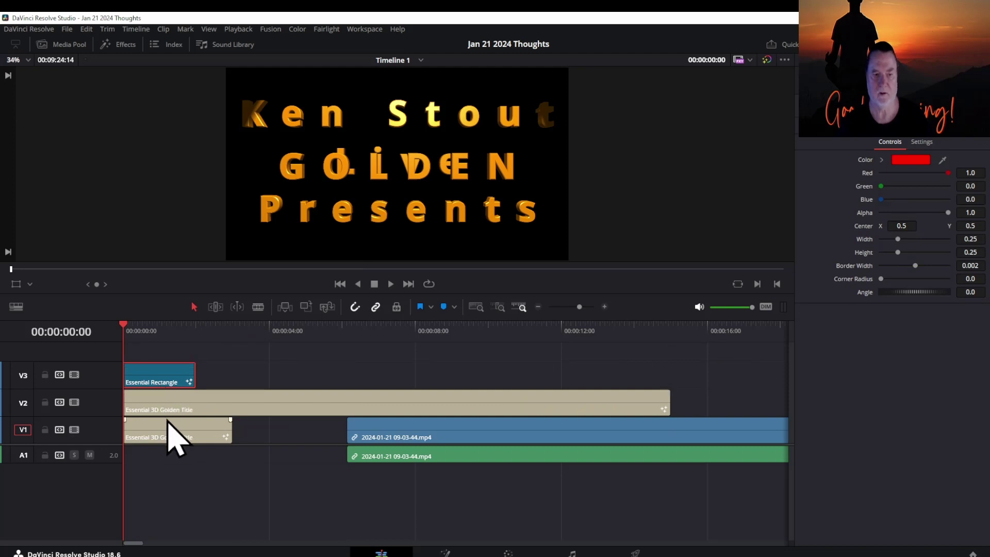
{"action": "left_click_drag", "start_coordinate": [172, 444], "coordinate": [214, 452]}
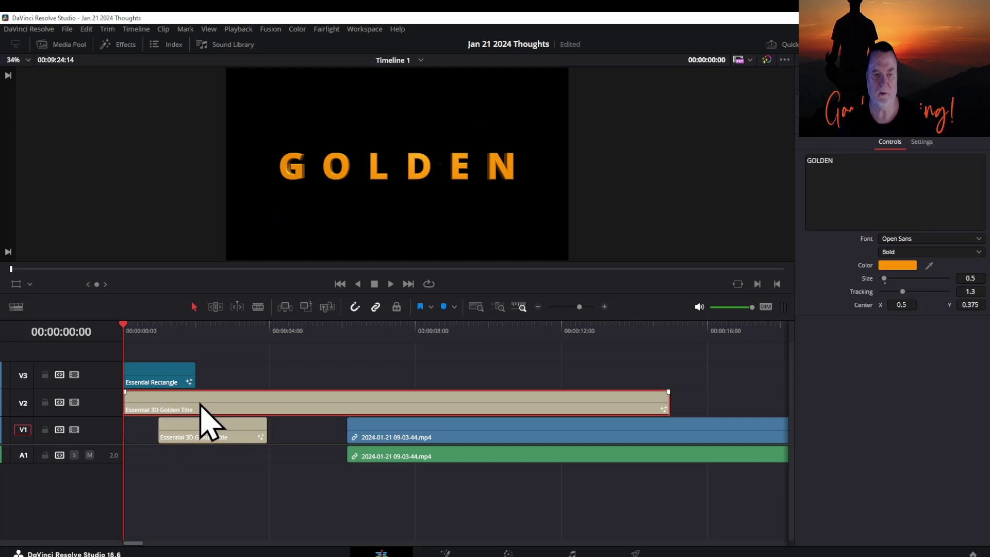
Delete the rectangle clip and reposition the upper golden title clip
{"action": "left_click", "coordinate": [163, 380]}
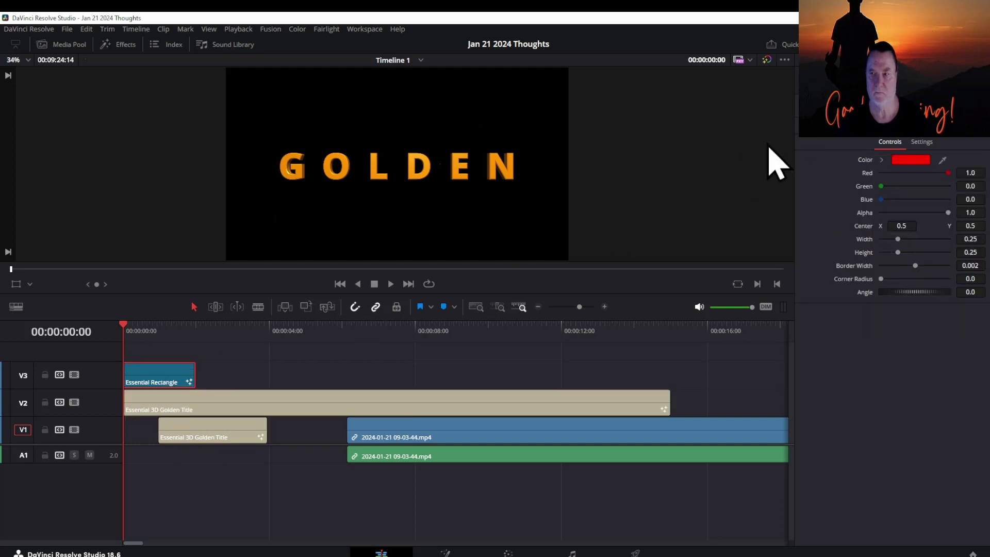
{"action": "left_click", "coordinate": [922, 142]}
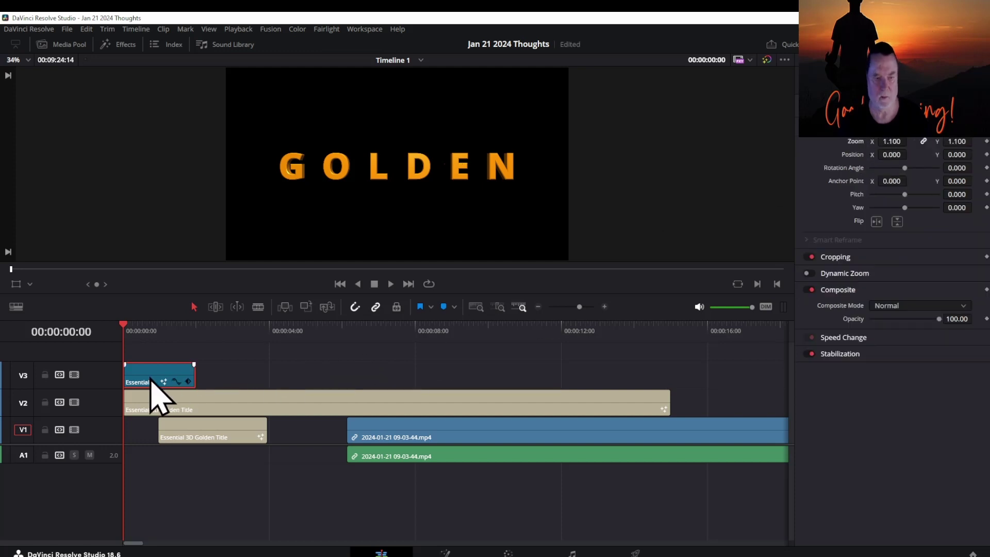
{"action": "key", "text": "Delete"}
{"action": "left_click", "coordinate": [199, 404]}
{"action": "left_click_drag", "start_coordinate": [194, 402], "coordinate": [164, 434]}
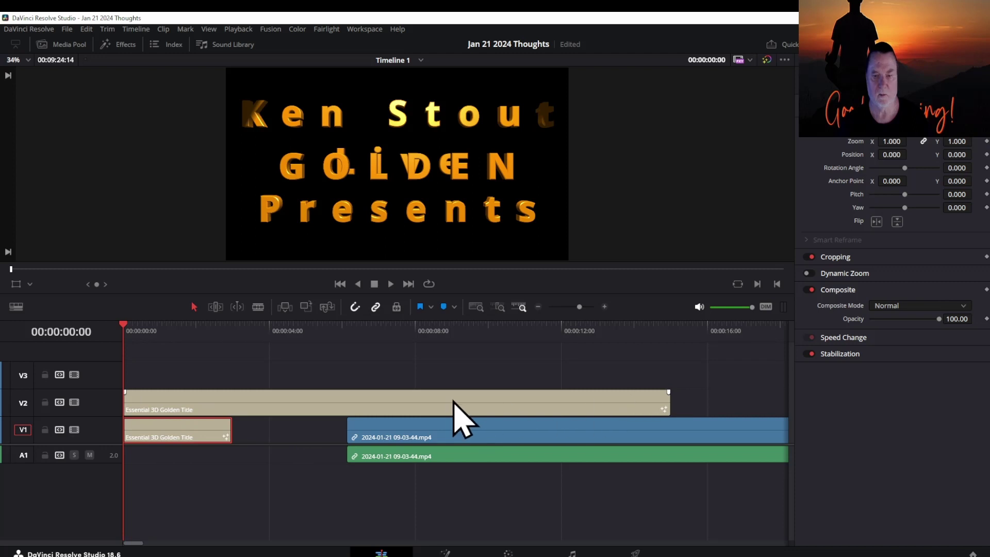
Check the intro title's clip duration without changing it
{"action": "right_click", "coordinate": [182, 434]}
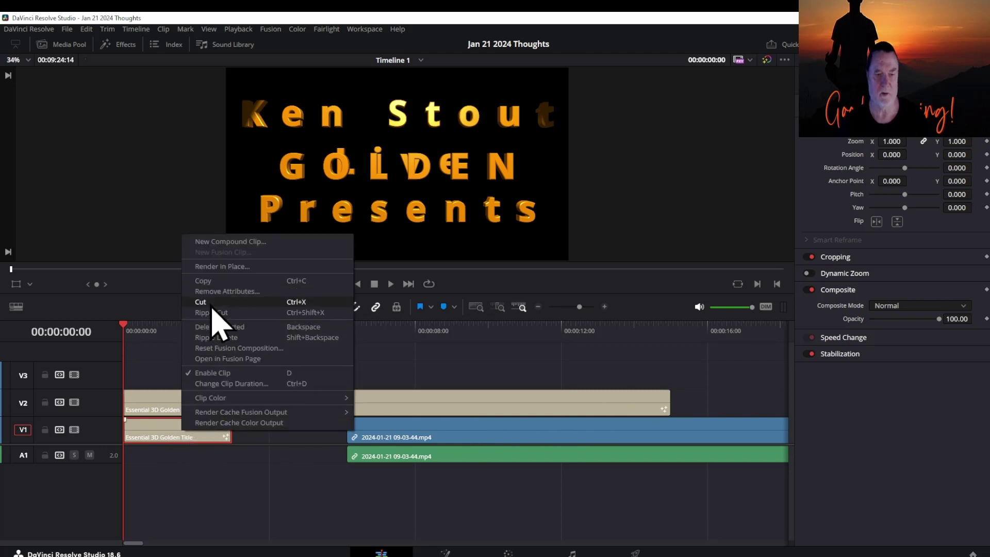
{"action": "left_click", "coordinate": [224, 383]}
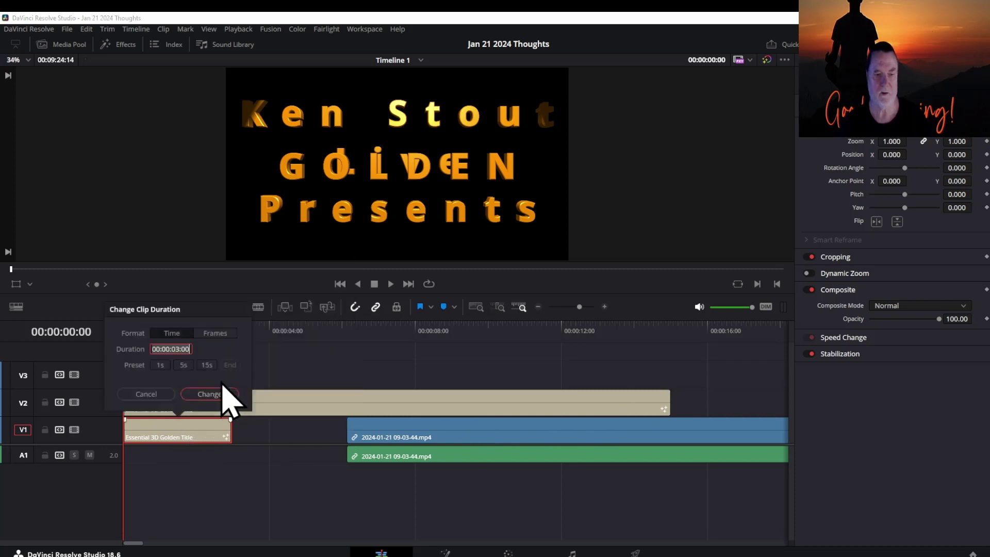
{"action": "left_click", "coordinate": [156, 396]}
Set the upper title's duration to 5 seconds, then trim it to end with the intro title
{"action": "left_click", "coordinate": [156, 400]}
{"action": "right_click", "coordinate": [156, 401]}
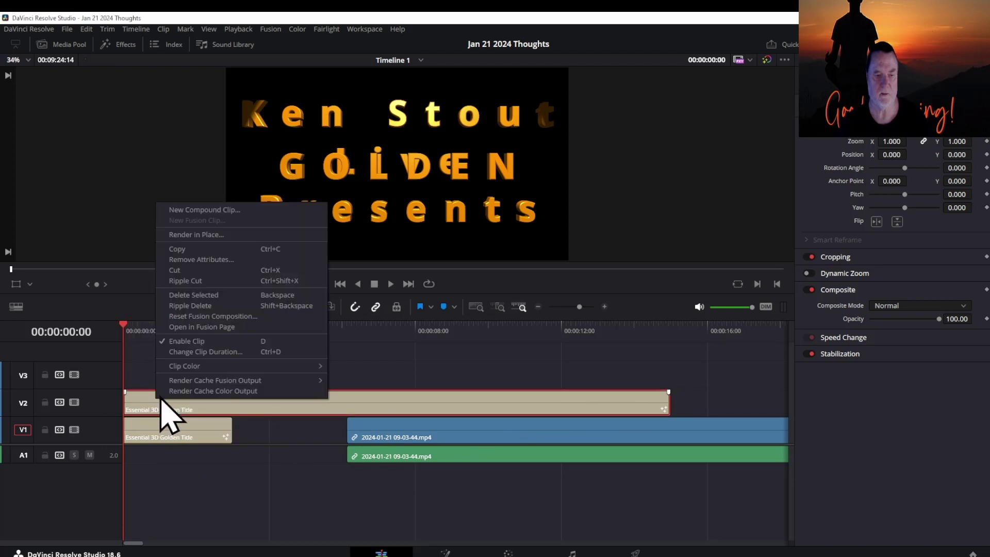
{"action": "left_click", "coordinate": [193, 353]}
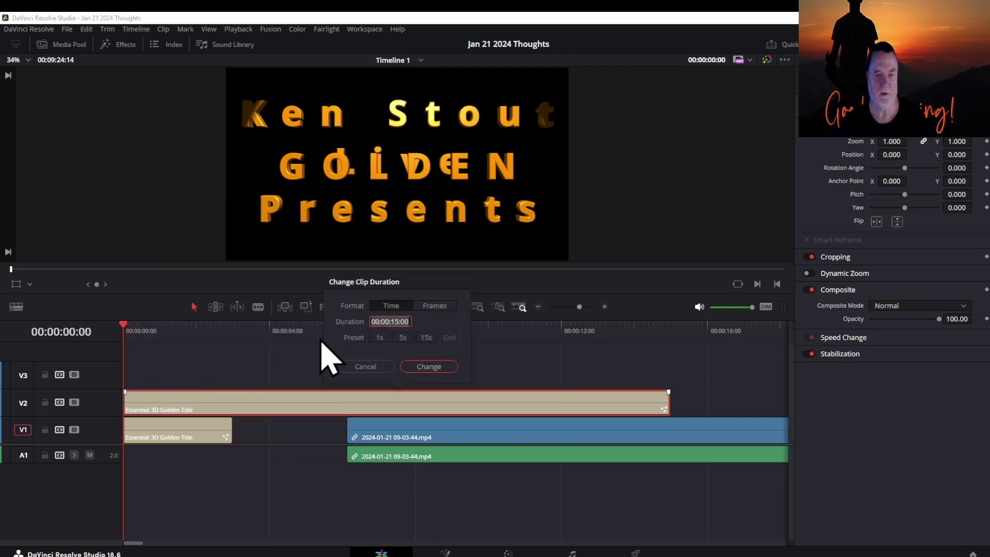
{"action": "left_click", "coordinate": [404, 340]}
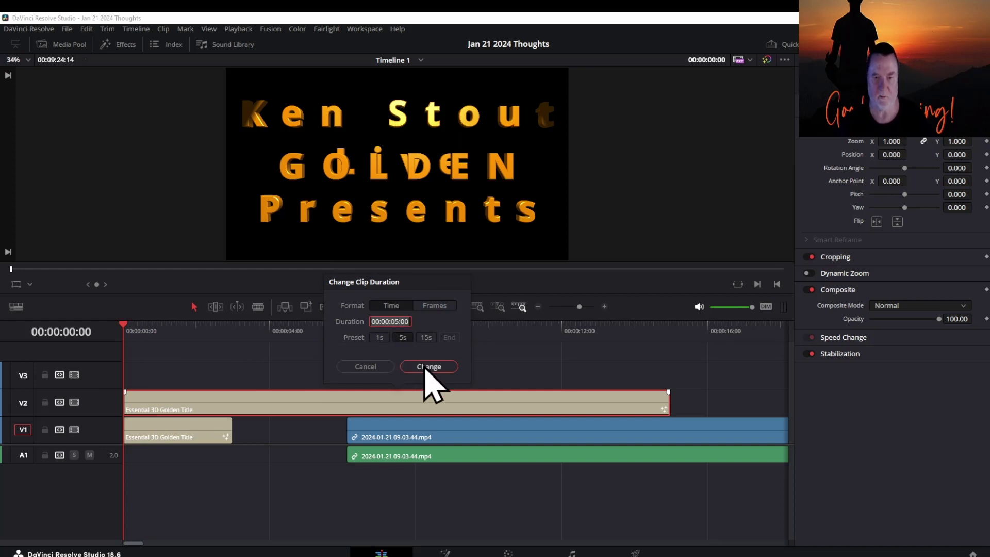
{"action": "left_click", "coordinate": [428, 367]}
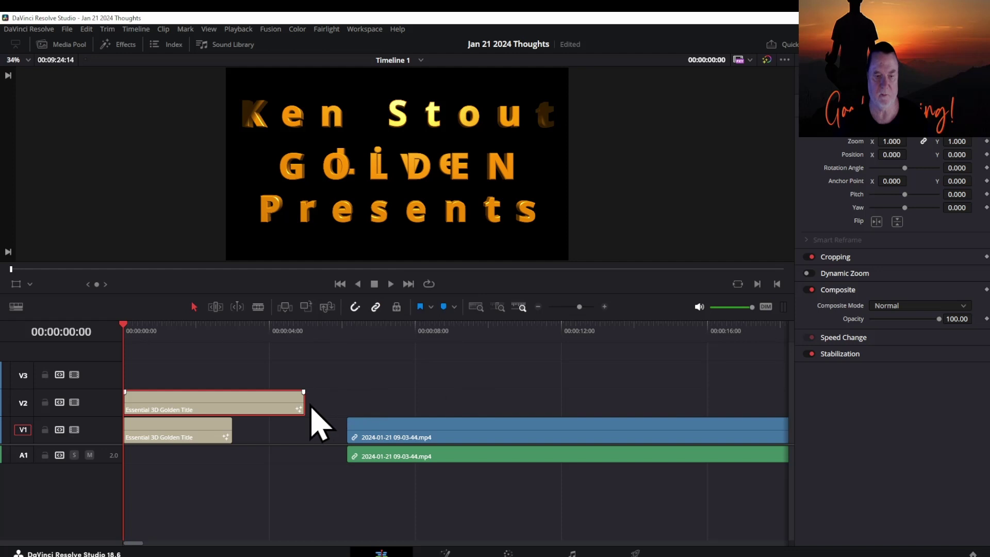
{"action": "left_click_drag", "start_coordinate": [307, 404], "coordinate": [234, 405]}
{"action": "left_click", "coordinate": [188, 402]}
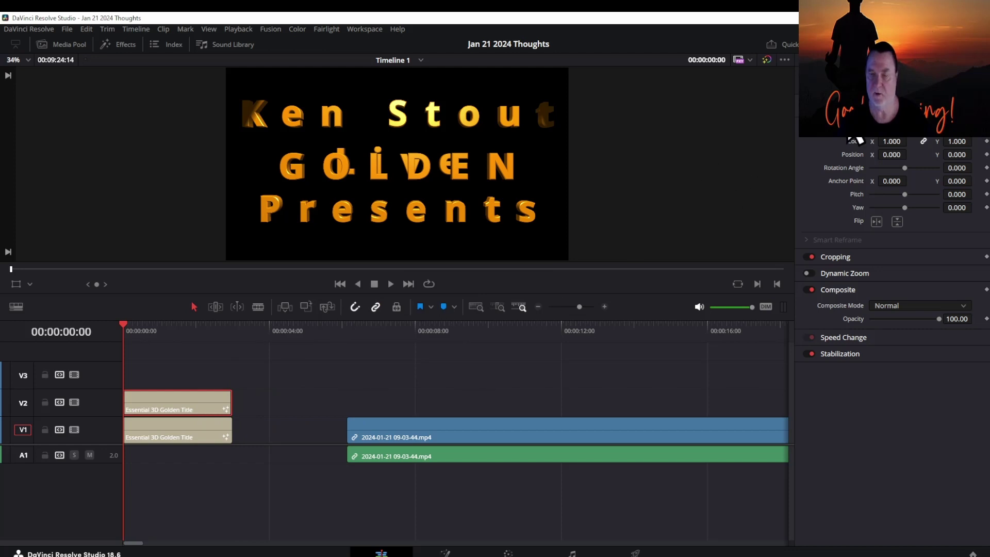
Add another Essential Rectangle above the titles and trim it to end with them
{"action": "left_click", "coordinate": [124, 48]}
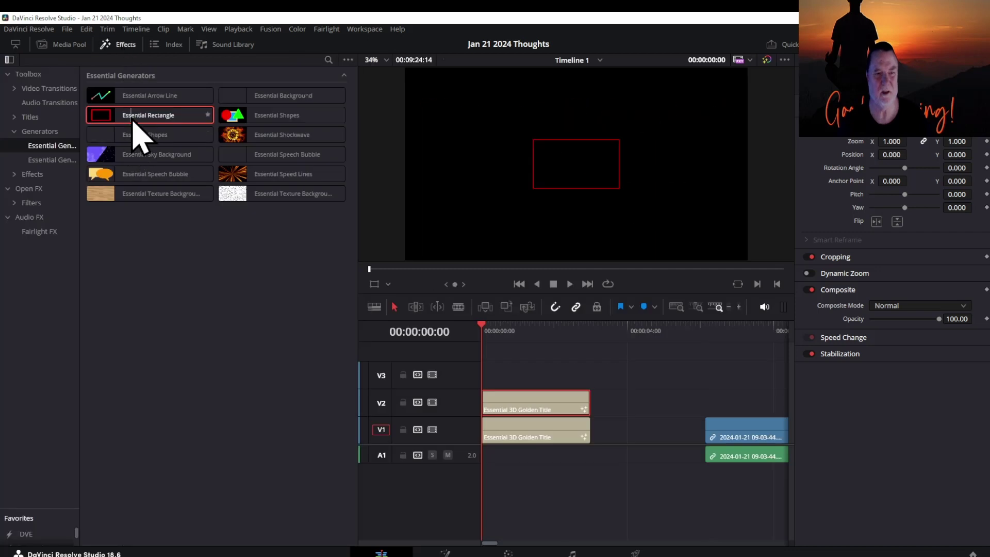
{"action": "left_click_drag", "start_coordinate": [135, 116], "coordinate": [520, 393]}
{"action": "left_click", "coordinate": [124, 45]}
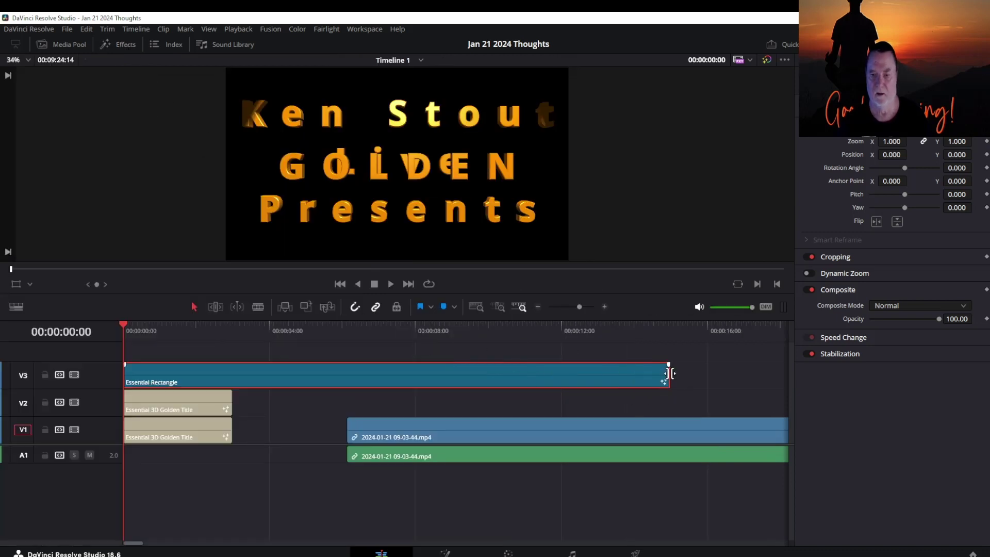
{"action": "left_click_drag", "start_coordinate": [671, 374], "coordinate": [233, 374]}
{"action": "left_click", "coordinate": [205, 379]}
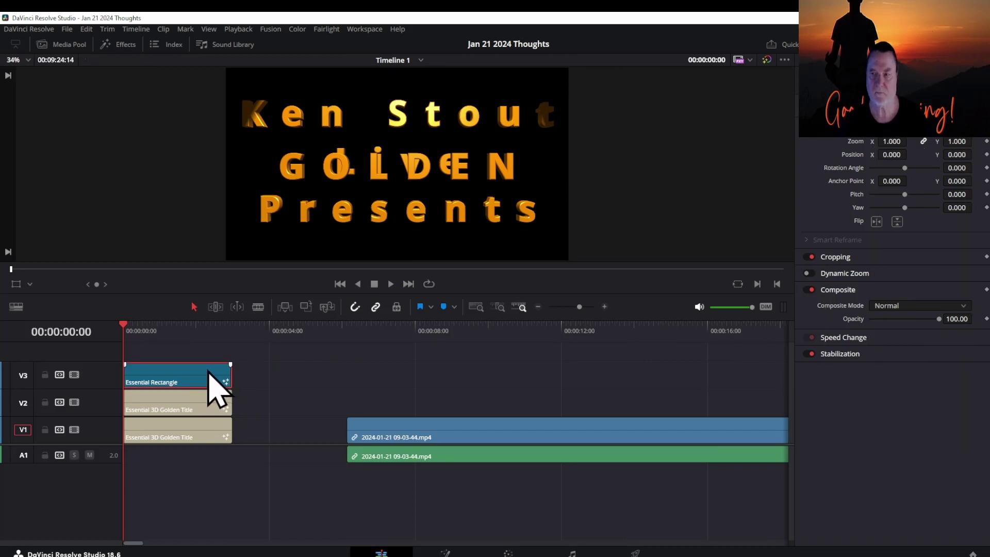
Switch off both title tracks, preview the red rectangle, then delete it
{"action": "mouse_move", "coordinate": [124, 333]}
{"action": "left_mouse_down"}
{"action": "mouse_move", "coordinate": [161, 334]}
{"action": "mouse_move", "coordinate": [130, 340]}
{"action": "left_mouse_up"}
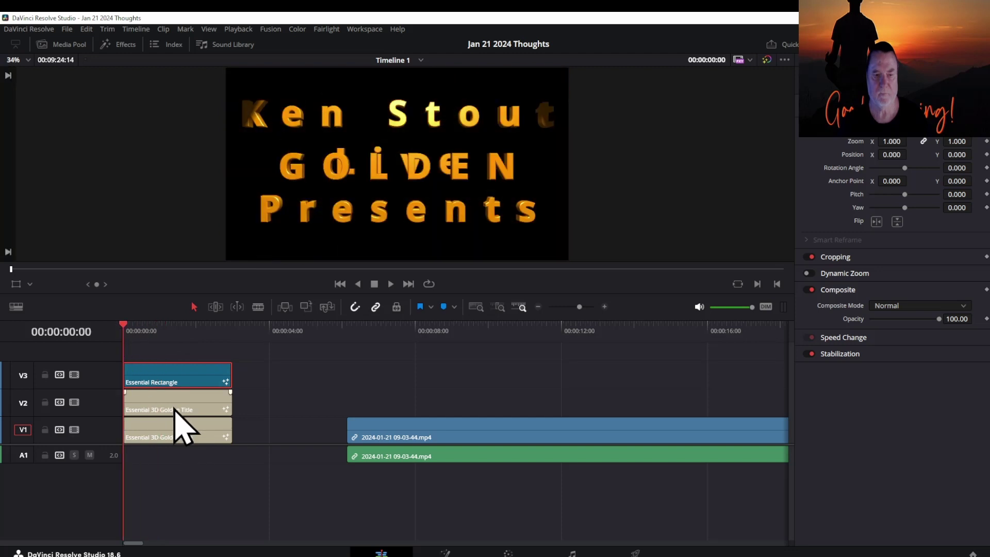
{"action": "left_click", "coordinate": [75, 402]}
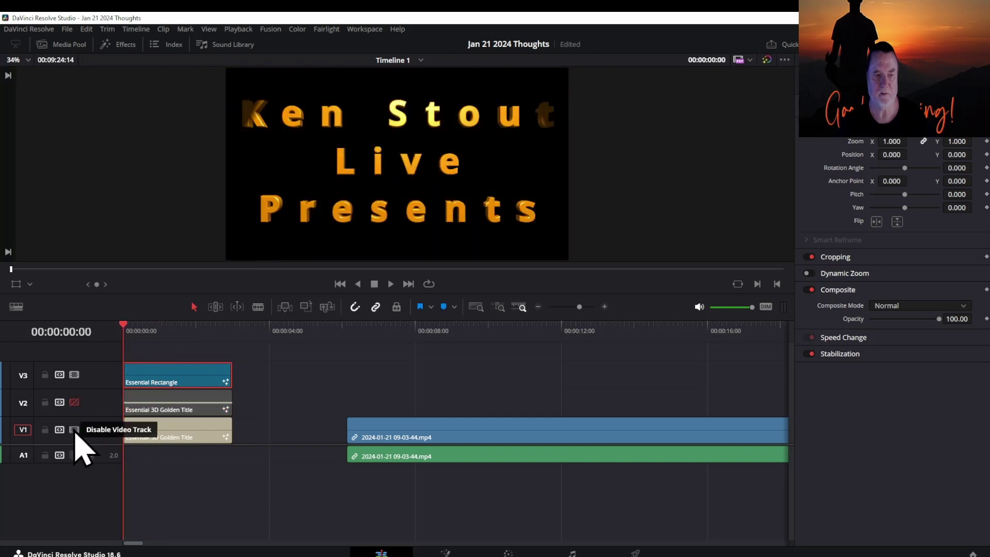
{"action": "left_click", "coordinate": [74, 429]}
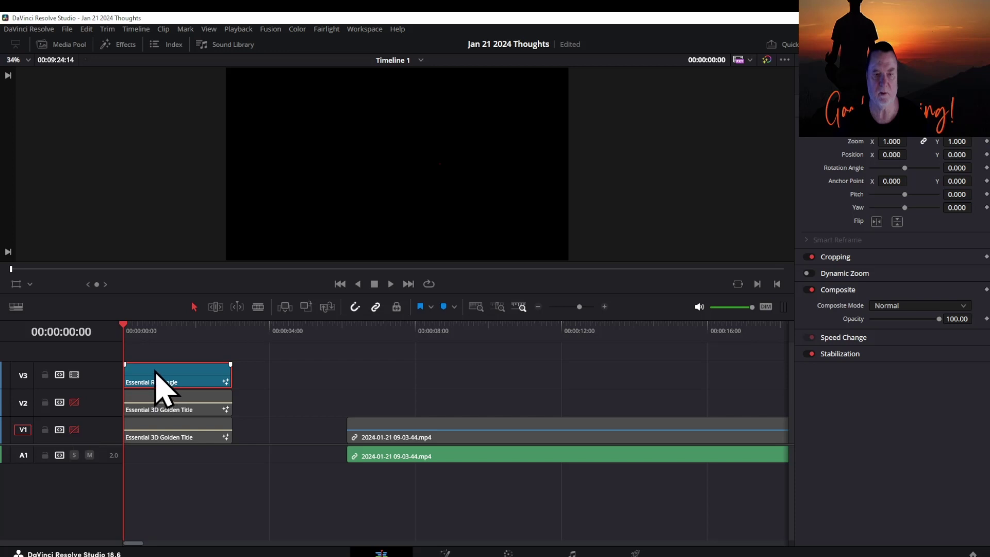
{"action": "left_click_drag", "start_coordinate": [125, 339], "coordinate": [153, 332]}
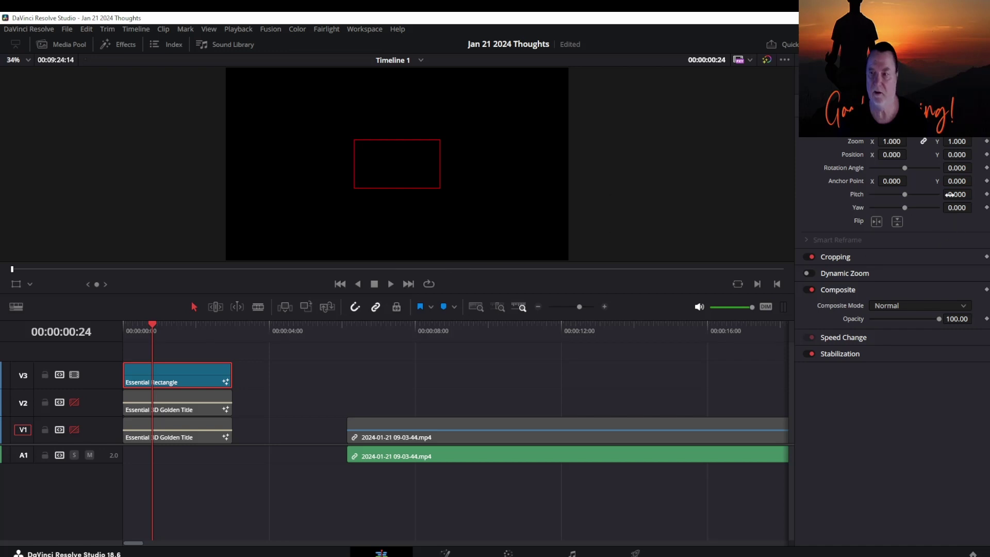
{"action": "left_click_drag", "start_coordinate": [893, 154], "coordinate": [872, 164]}
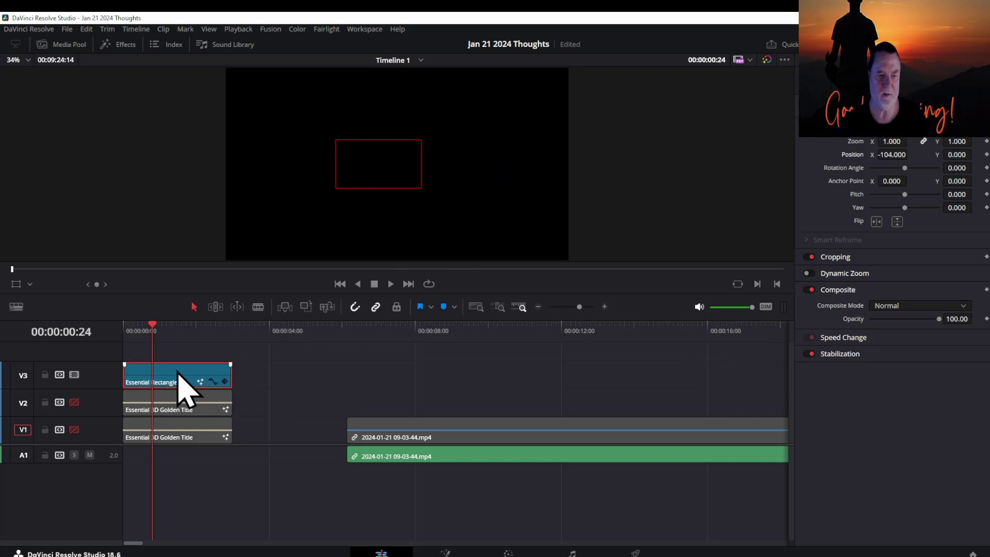
{"action": "key", "text": "Delete"}
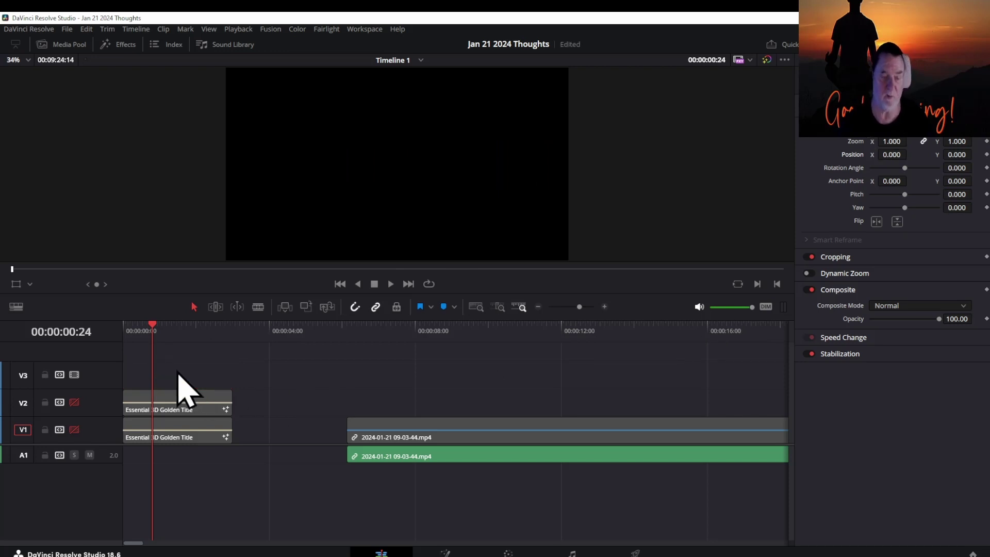
Re-enable the title track and replace GOLDEN with 'Morning' above 'Thoughts' on two lines
{"action": "left_click", "coordinate": [74, 402]}
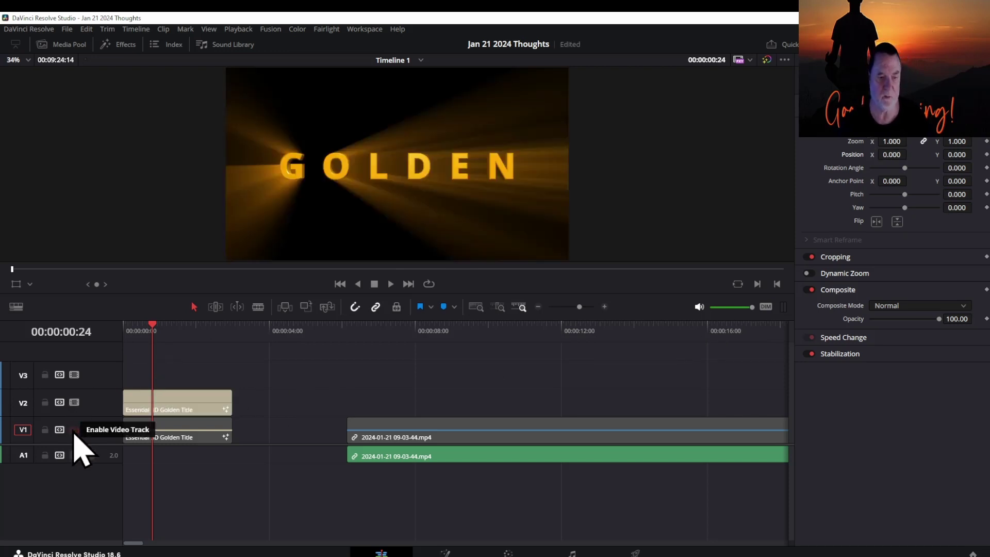
{"action": "left_click", "coordinate": [173, 405]}
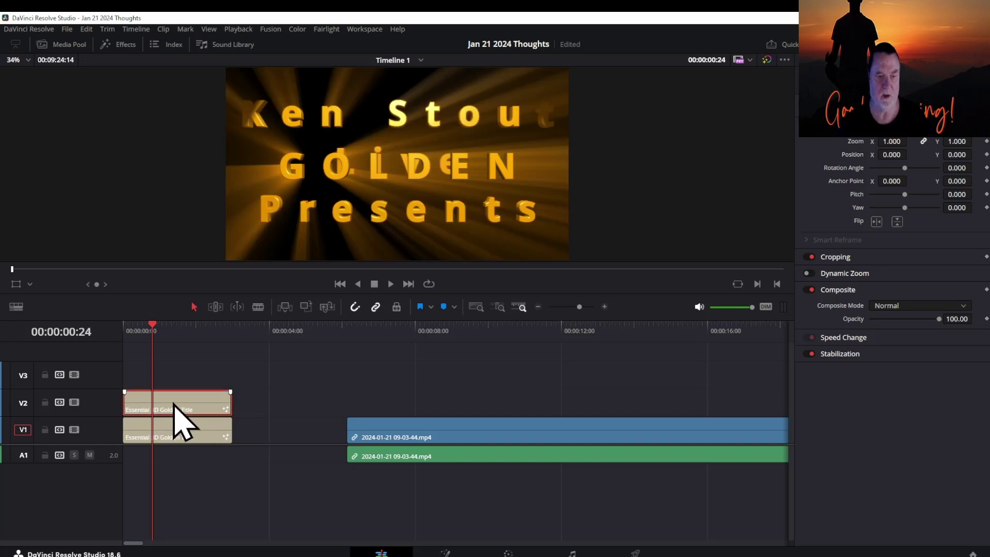
{"action": "left_click", "coordinate": [850, 164]}
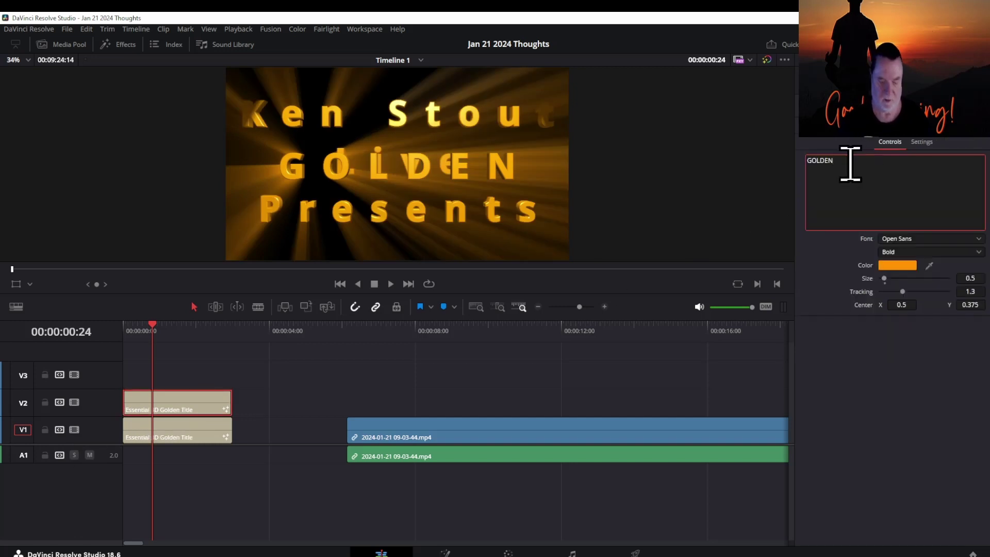
{"action": "key", "text": "BackSpace"}
{"action": "key", "text": "BackSpace"}
{"action": "key", "text": "BackSpace"}
{"action": "key", "text": "BackSpace"}
{"action": "key", "text": "BackSpace"}
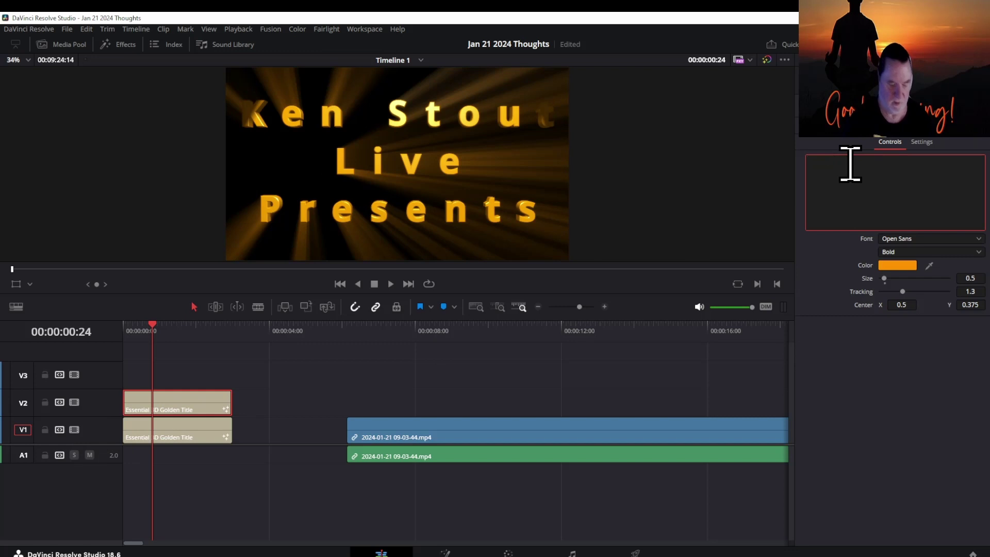
{"action": "type", "text": "Mo"}
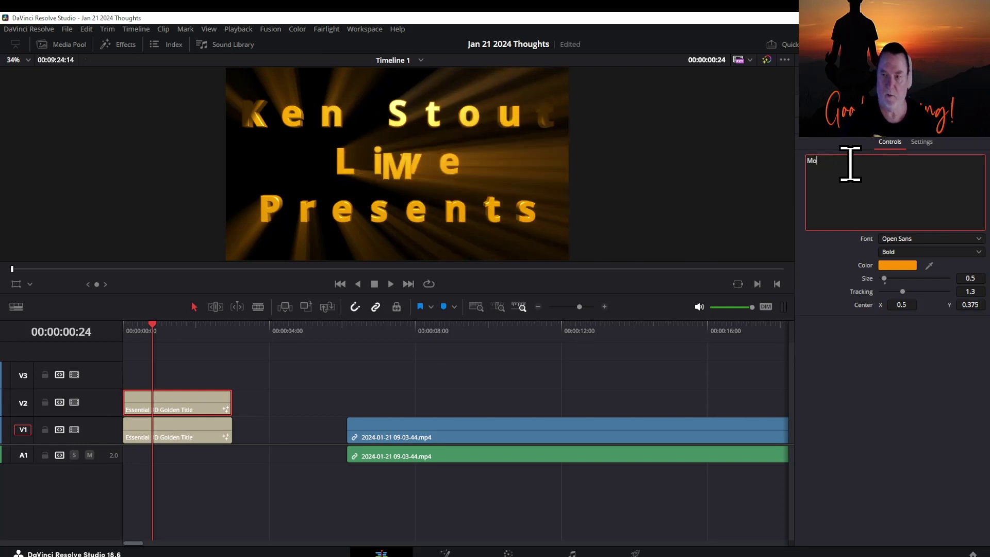
{"action": "type", "text": "ngr"}
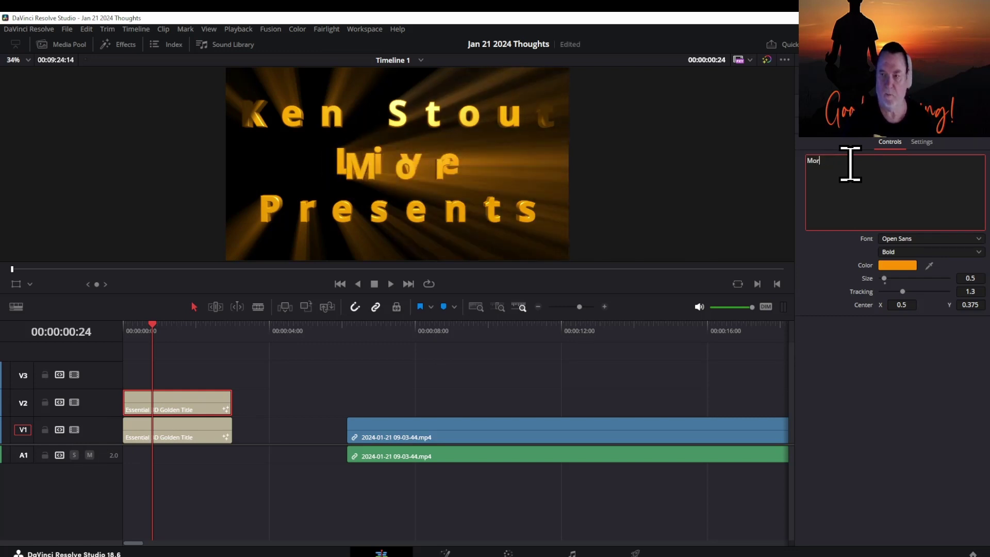
{"action": "type", "text": "ning Mad"}
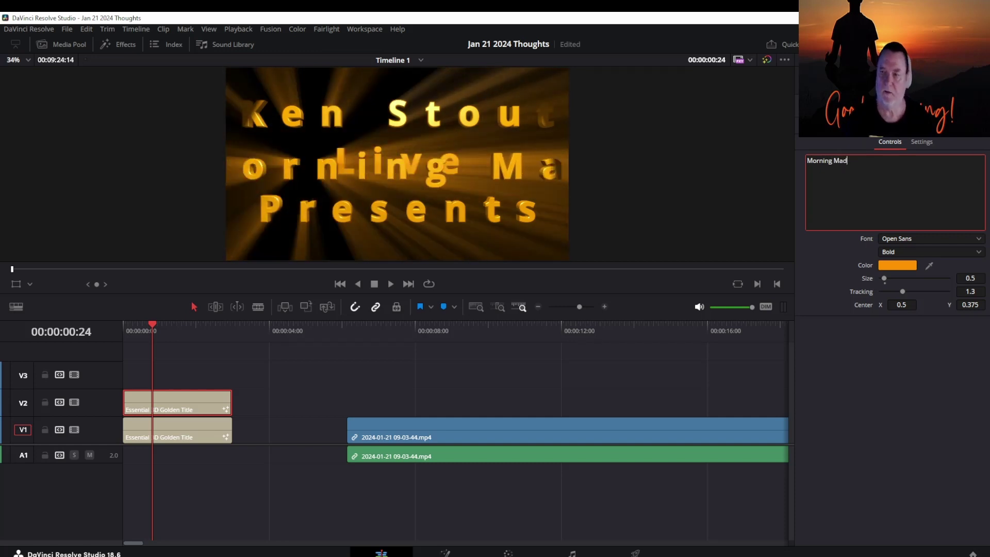
{"action": "type", "text": "ness"}
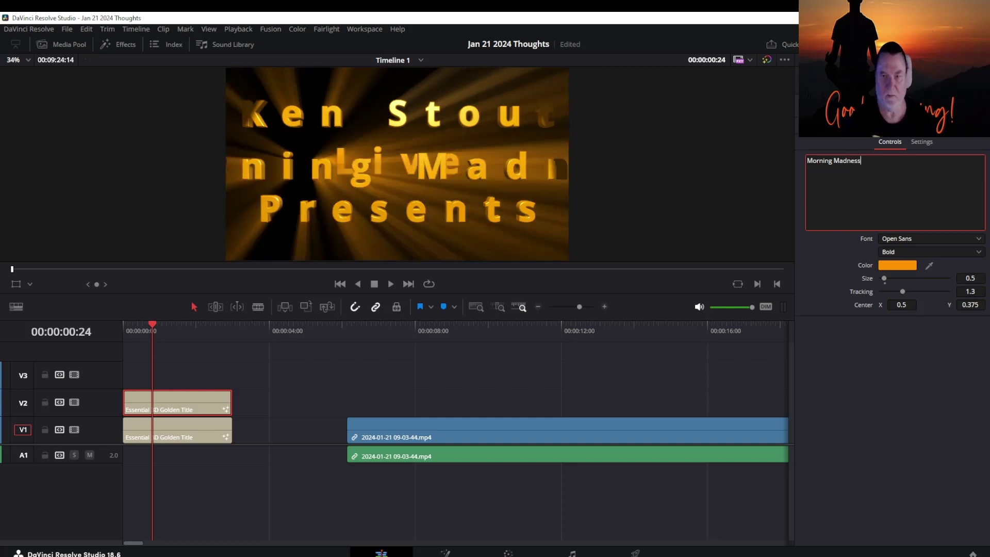
{"action": "key", "text": "BackSpace"}
{"action": "key", "text": "BackSpace"}
{"action": "key", "text": "BackSpace"}
{"action": "key", "text": "BackSpace"}
{"action": "key", "text": "BackSpace"}
{"action": "key", "text": "BackSpace"}
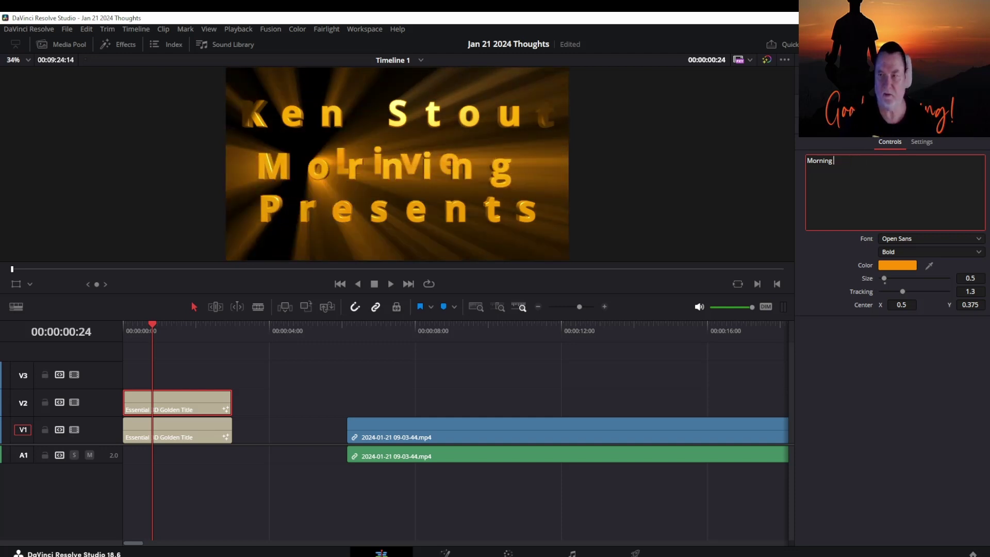
{"action": "type", "text": "Thoughts"}
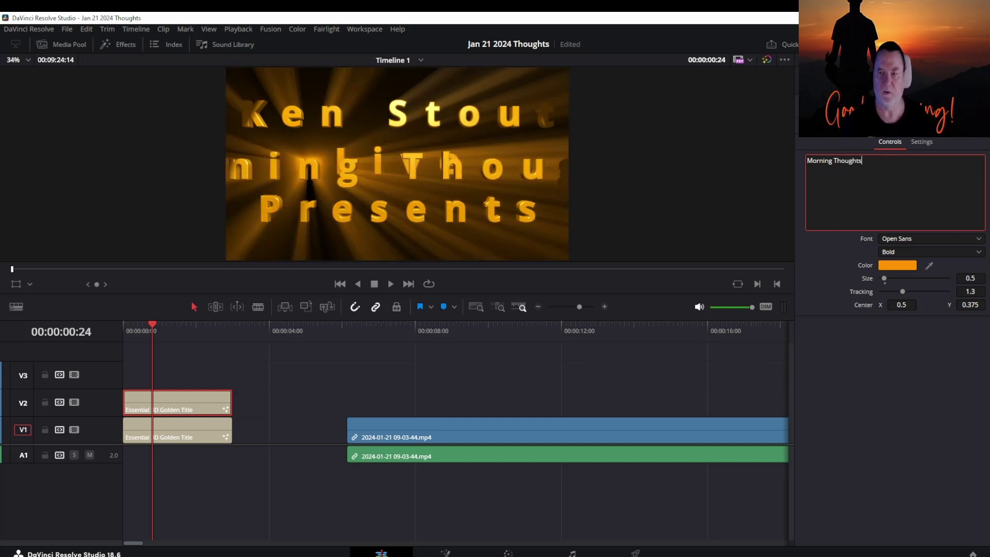
{"action": "key", "text": "BackSpace"}
{"action": "key", "text": "BackSpace"}
{"action": "key", "text": "BackSpace"}
{"action": "key", "text": "BackSpace"}
{"action": "key", "text": "BackSpace"}
{"action": "key", "text": "BackSpace"}
{"action": "key", "text": "BackSpace"}
{"action": "key", "text": "BackSpace"}
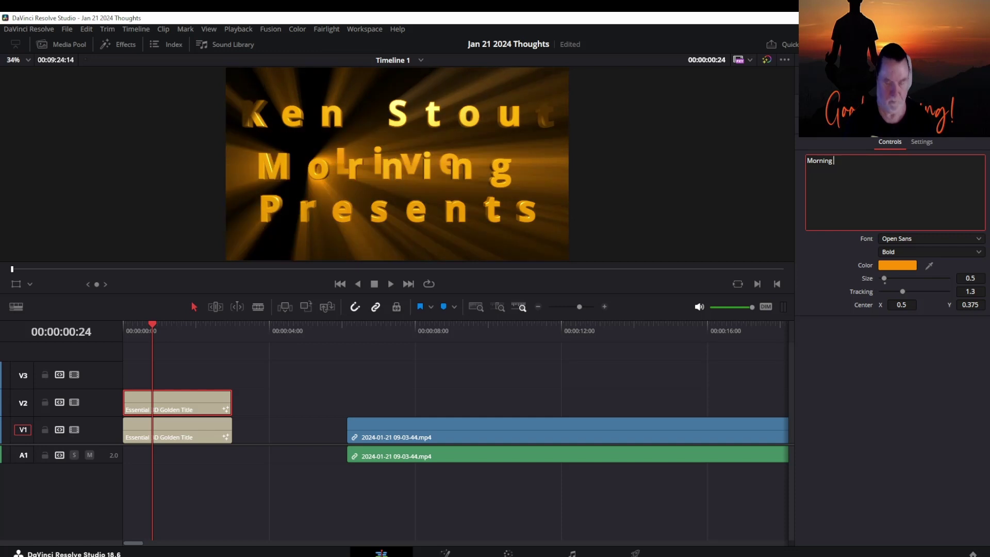
{"action": "key", "text": "Return"}
{"action": "type", "text": "Thoughts"}
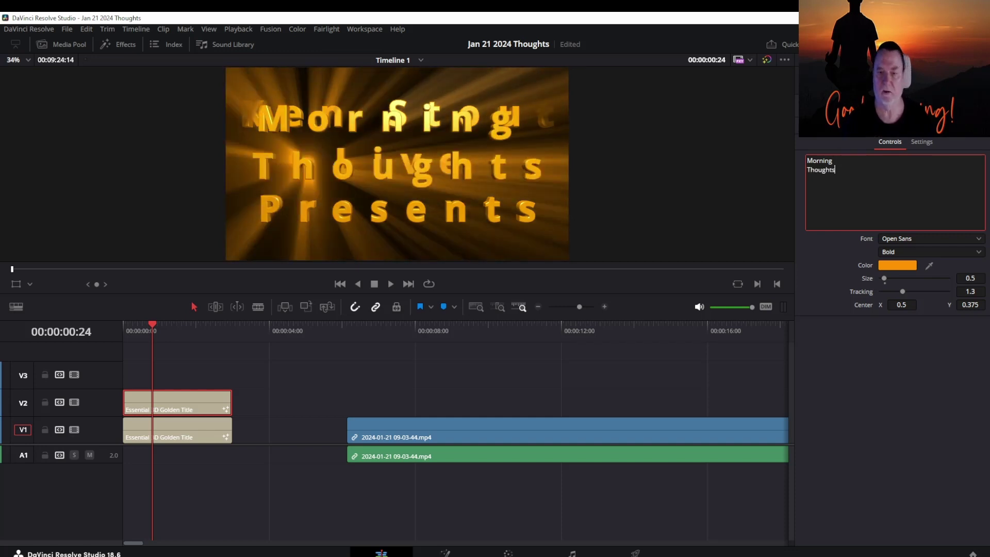
Rearrange the two title clips and adjust the title text size in the Inspector
{"action": "left_click_drag", "start_coordinate": [181, 436], "coordinate": [261, 431]}
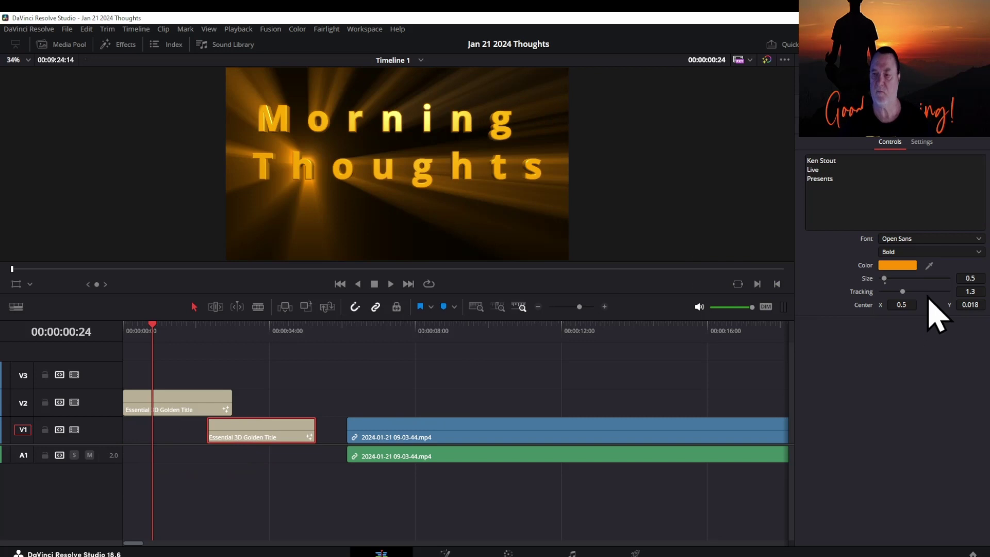
{"action": "left_click", "coordinate": [926, 144]}
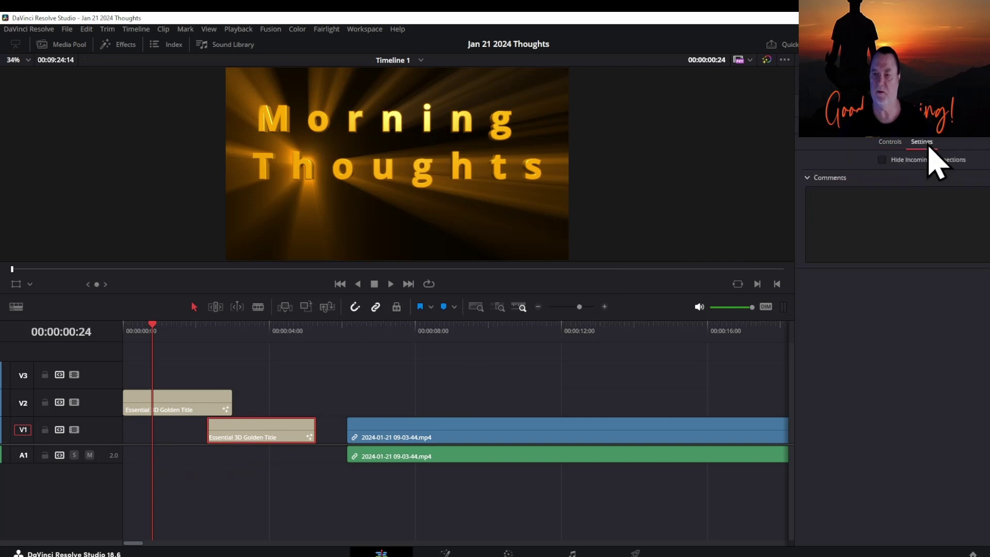
{"action": "left_click", "coordinate": [892, 144]}
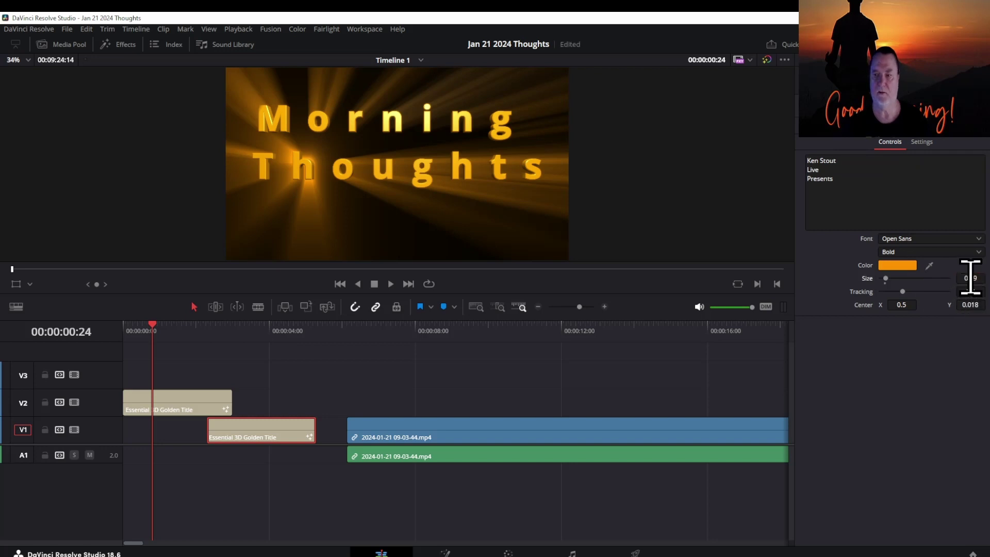
{"action": "left_click_drag", "start_coordinate": [886, 281], "coordinate": [894, 283]}
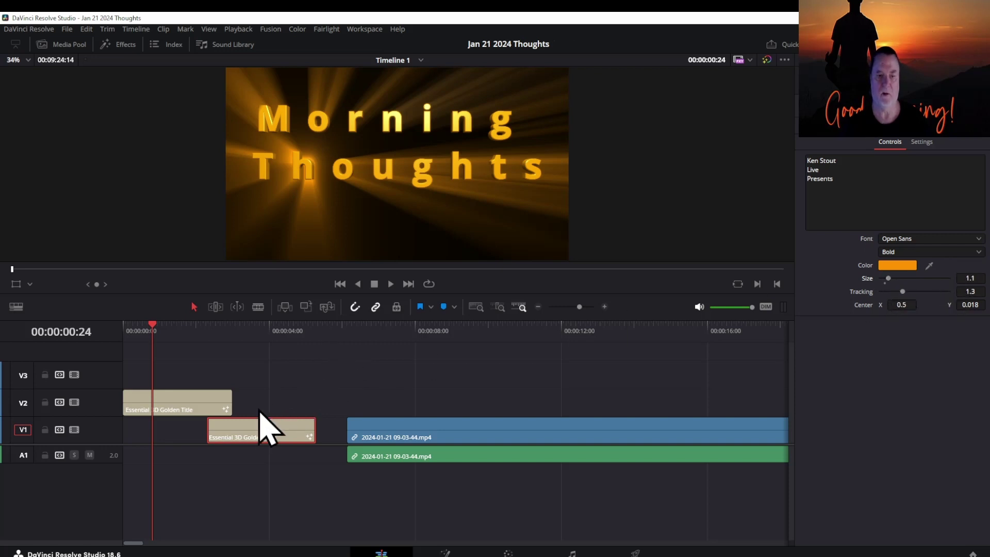
{"action": "left_click", "coordinate": [196, 403]}
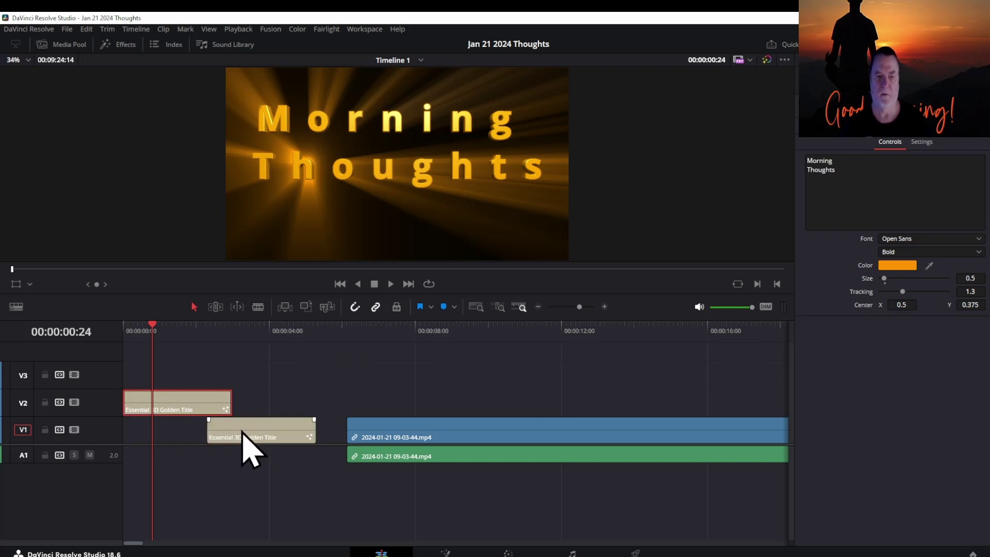
{"action": "left_click_drag", "start_coordinate": [209, 405], "coordinate": [294, 404]}
{"action": "left_click_drag", "start_coordinate": [252, 436], "coordinate": [165, 444]}
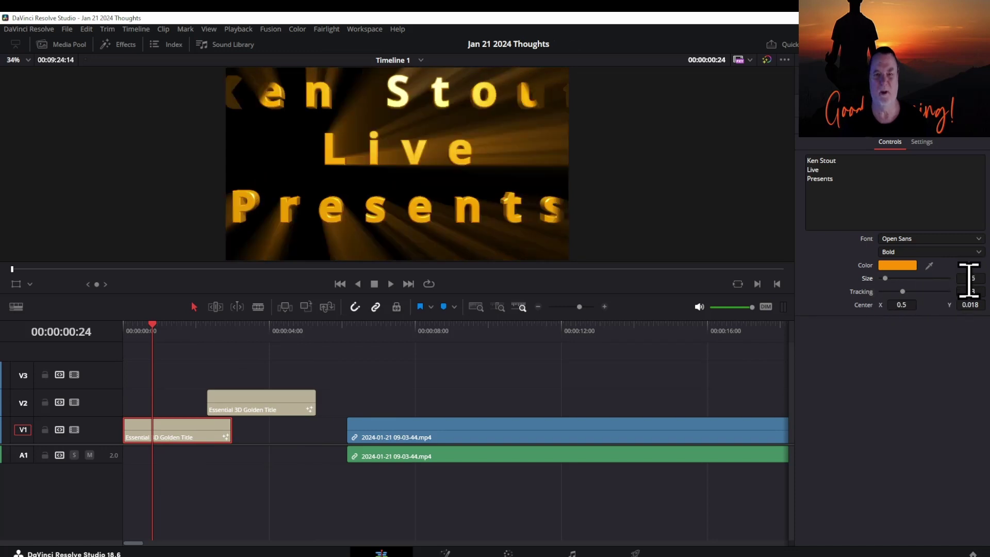
{"action": "left_click_drag", "start_coordinate": [970, 278], "coordinate": [959, 278]}
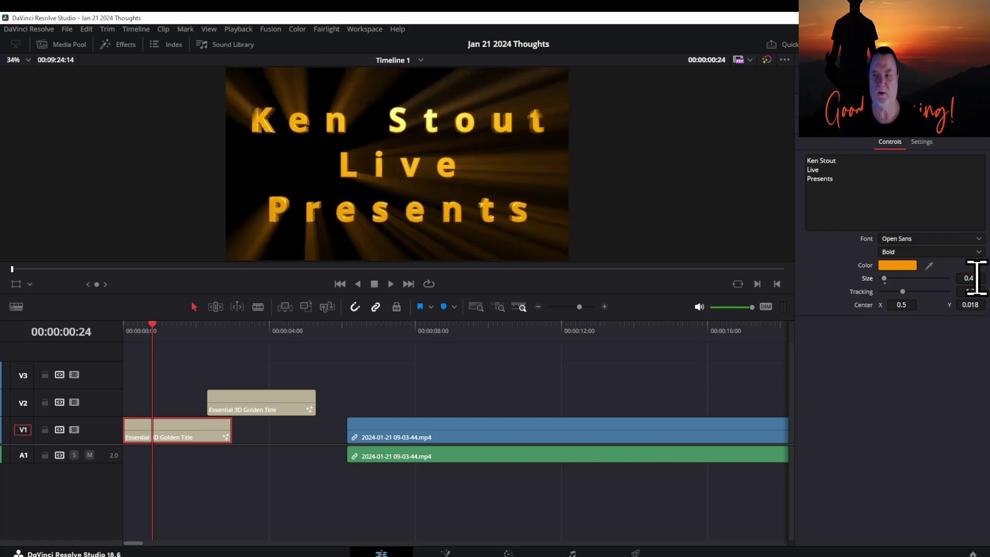
Confirm the 0.47 text size and place Morning Thoughts on V1 right after the first title
{"action": "left_click_drag", "start_coordinate": [239, 413], "coordinate": [155, 428]}
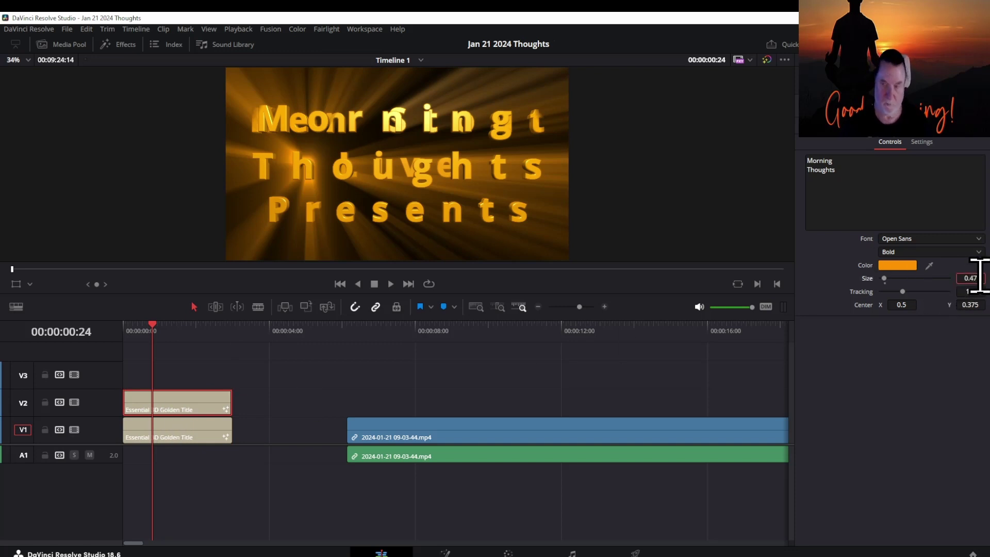
{"action": "key", "text": "Tab"}
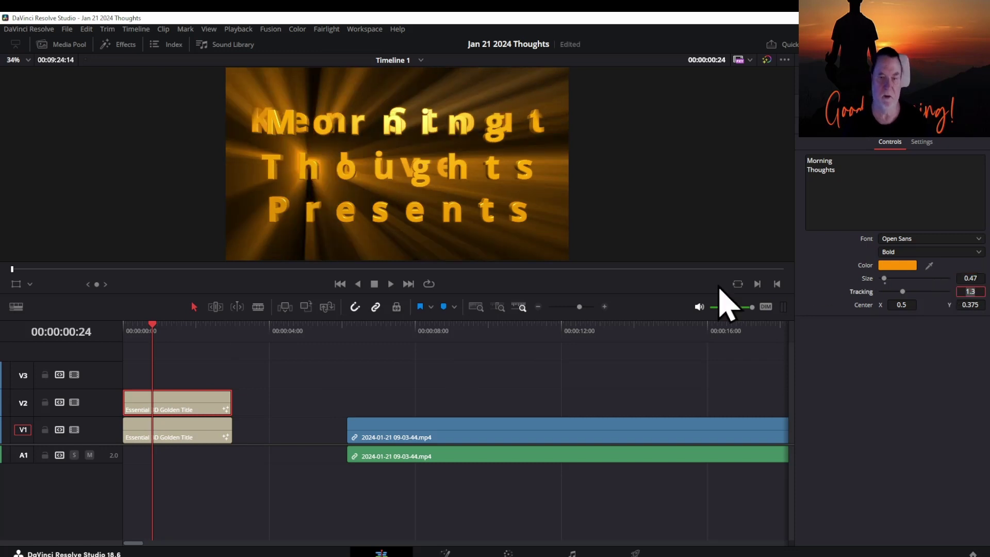
{"action": "left_click_drag", "start_coordinate": [185, 410], "coordinate": [294, 427]}
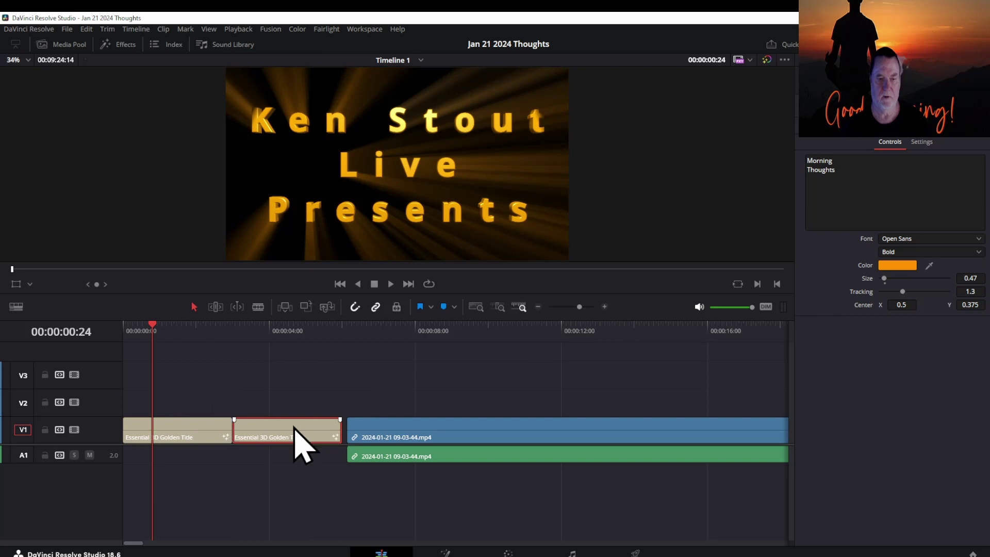
{"action": "left_click", "coordinate": [146, 330]}
{"action": "left_click_drag", "start_coordinate": [143, 331], "coordinate": [126, 376]}
Set the first title's text colour to cyan #39ffde
{"action": "left_click", "coordinate": [164, 432]}
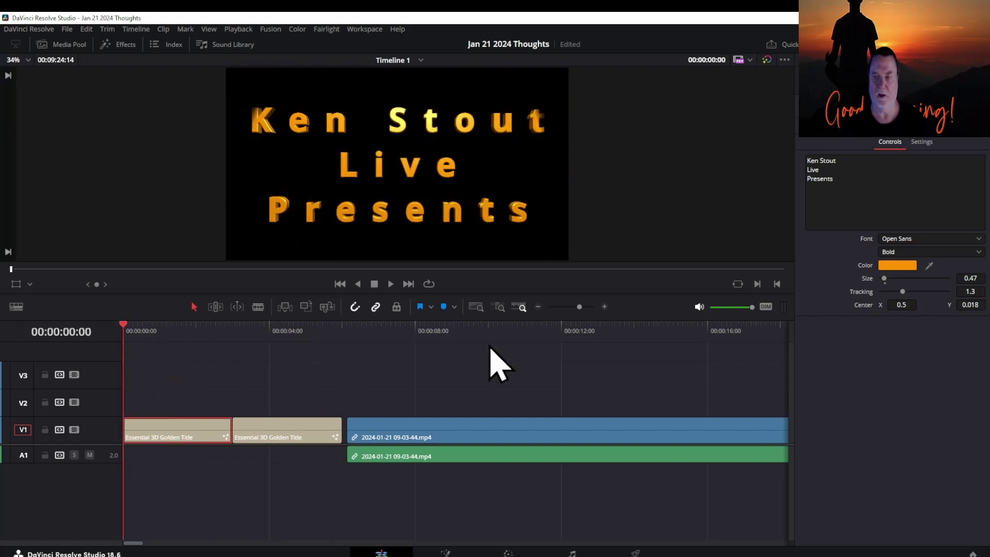
{"action": "left_click", "coordinate": [897, 265]}
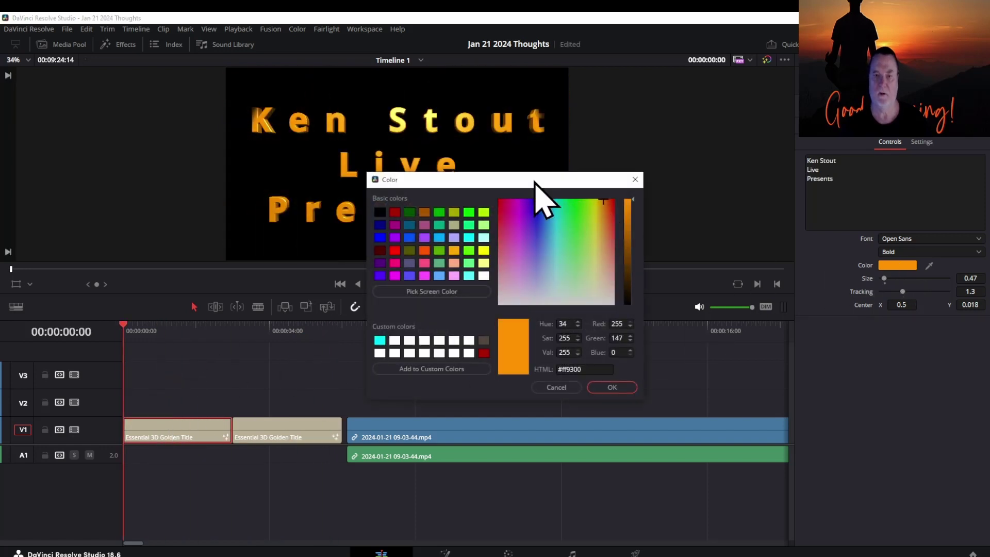
{"action": "left_click_drag", "start_coordinate": [534, 184], "coordinate": [910, 285]}
{"action": "left_click_drag", "start_coordinate": [954, 346], "coordinate": [929, 324]}
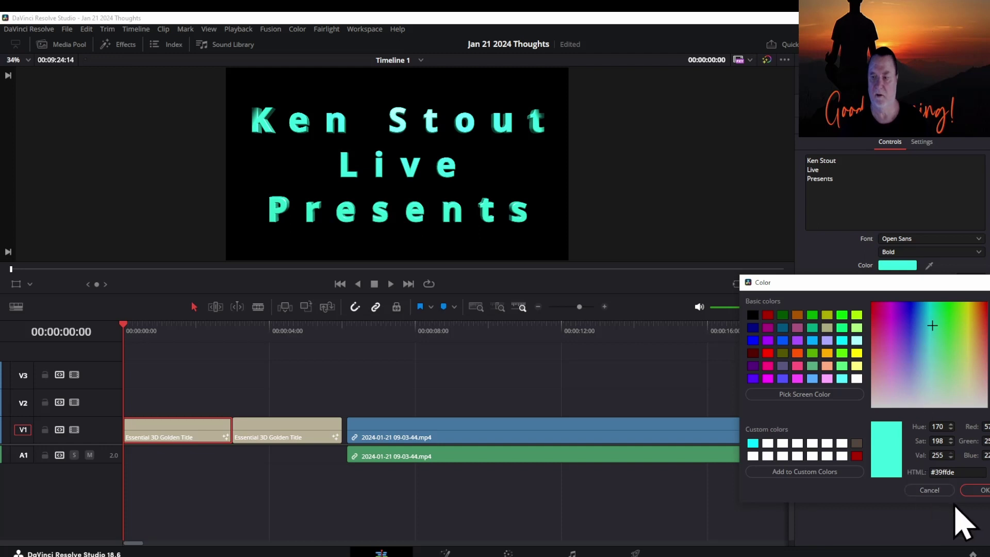
{"action": "left_click", "coordinate": [933, 472]}
{"action": "key", "text": "ctrl+a"}
{"action": "key", "text": "ctrl+c"}
{"action": "left_click", "coordinate": [980, 490]}
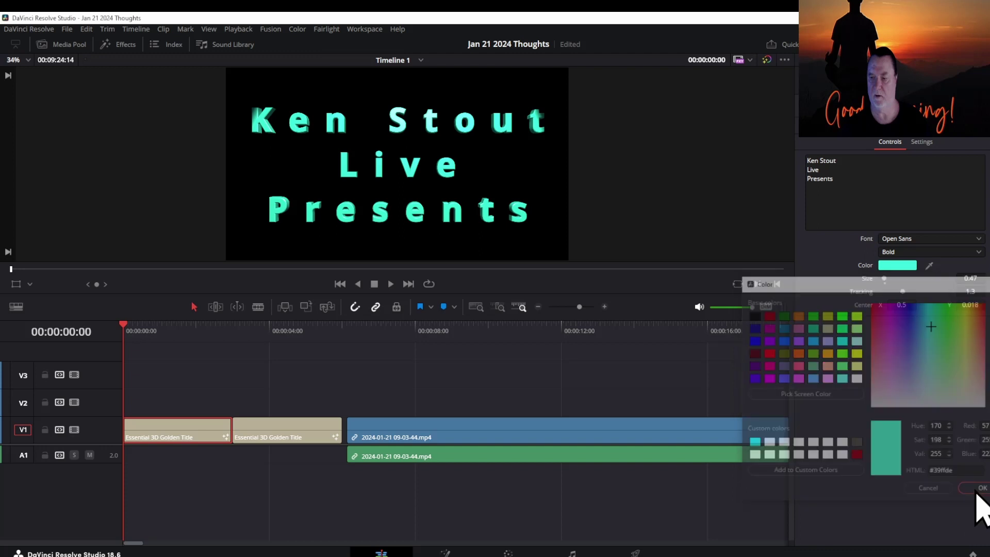
Paste #39ffde as the Morning Thoughts title's text colour, replacing the orange
{"action": "left_click", "coordinate": [303, 431]}
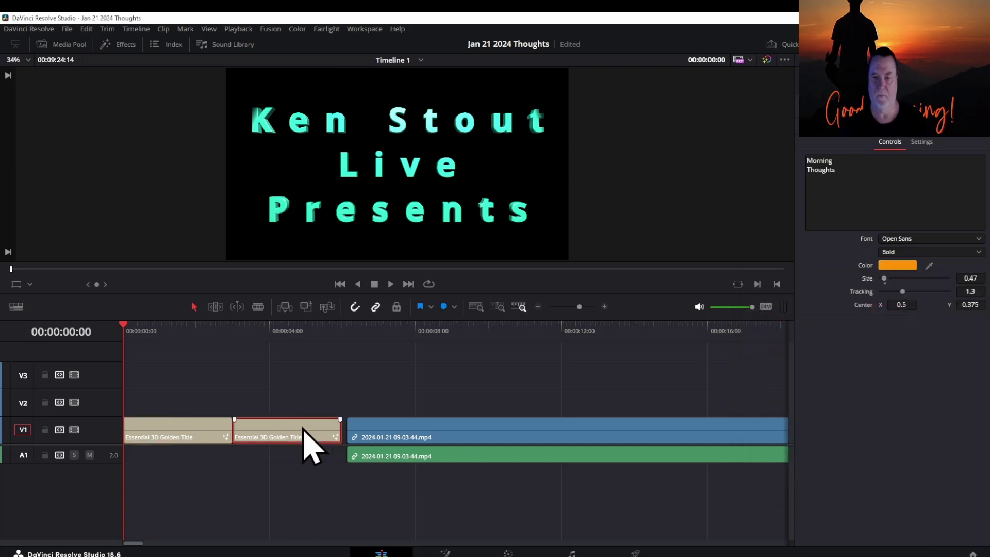
{"action": "left_click", "coordinate": [909, 265]}
{"action": "key", "text": "ctrl+a"}
{"action": "key", "text": "BackSpace"}
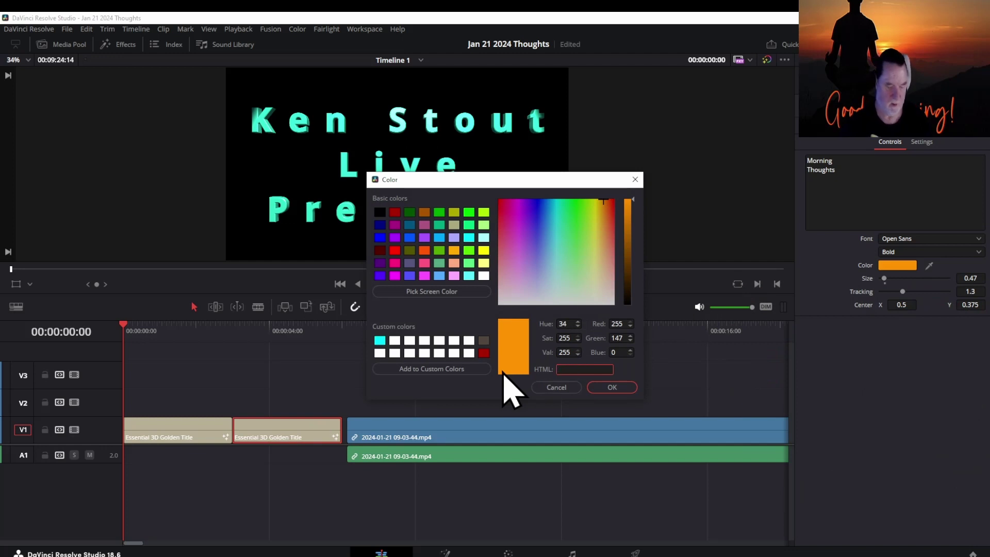
{"action": "key", "text": "ctrl+v"}
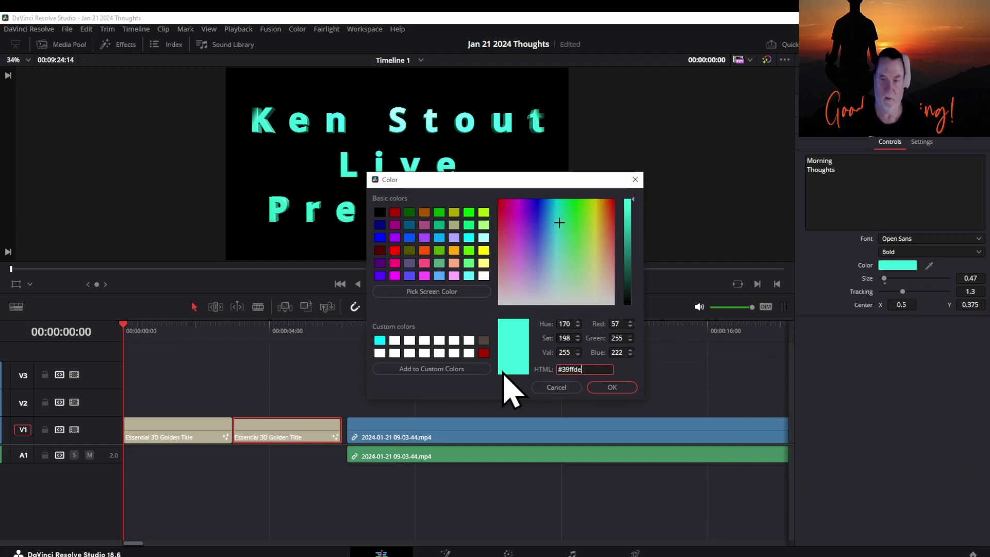
{"action": "left_click", "coordinate": [611, 387]}
Preview the titles, then move both title clips from V1 up to V2
{"action": "mouse_move", "coordinate": [126, 331]}
{"action": "left_mouse_down"}
{"action": "mouse_move", "coordinate": [328, 359]}
{"action": "mouse_move", "coordinate": [124, 351]}
{"action": "left_mouse_up"}
{"action": "left_click_drag", "start_coordinate": [166, 442], "coordinate": [174, 416]}
{"action": "left_click_drag", "start_coordinate": [272, 429], "coordinate": [273, 411]}
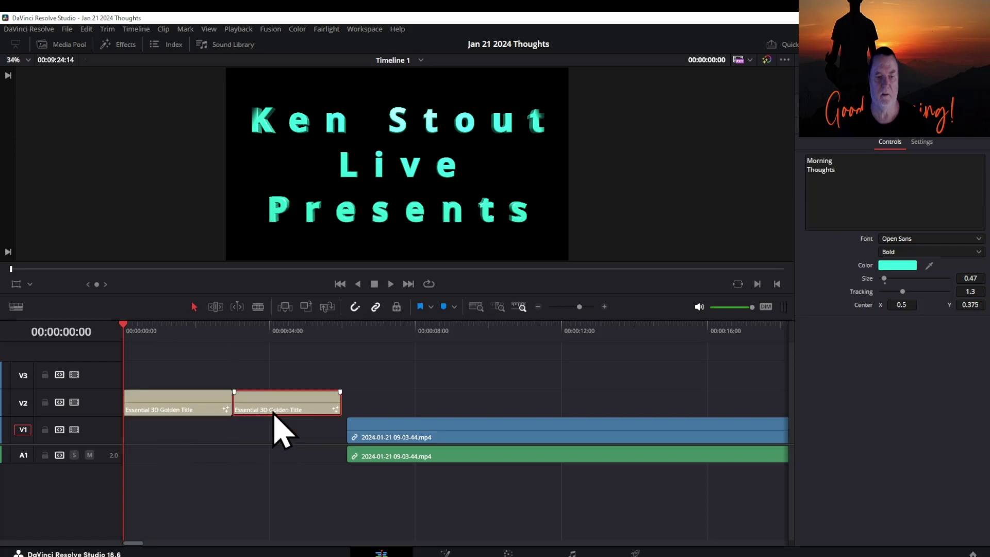
Start Import Media from the media pool and browse to D:\Davinci
{"action": "left_click", "coordinate": [70, 45]}
{"action": "right_click", "coordinate": [166, 224]}
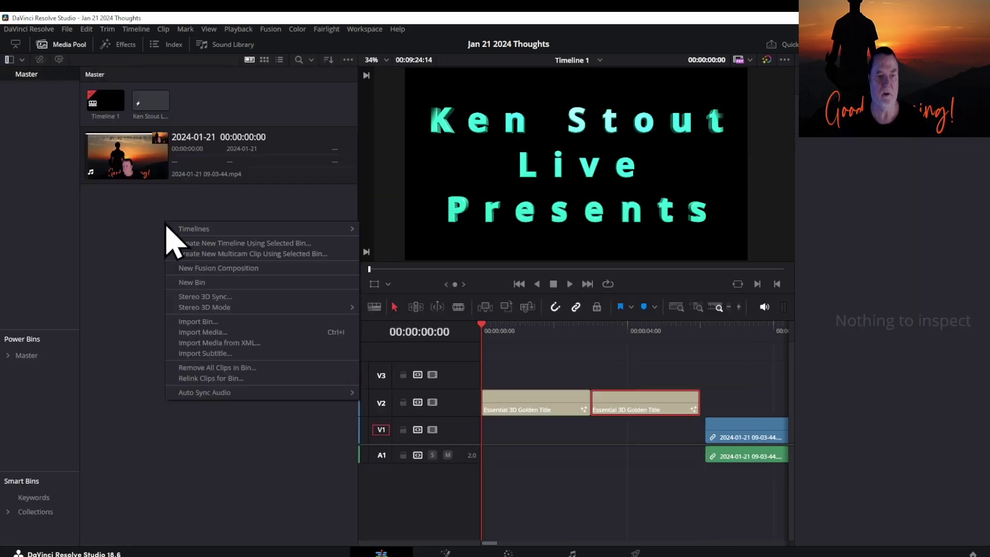
{"action": "left_click", "coordinate": [213, 332]}
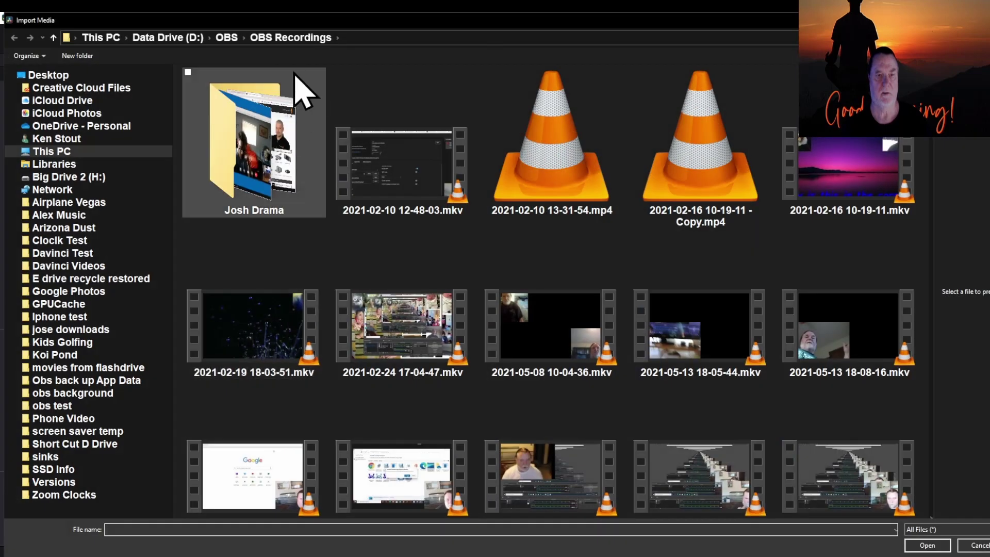
{"action": "left_click", "coordinate": [154, 37]}
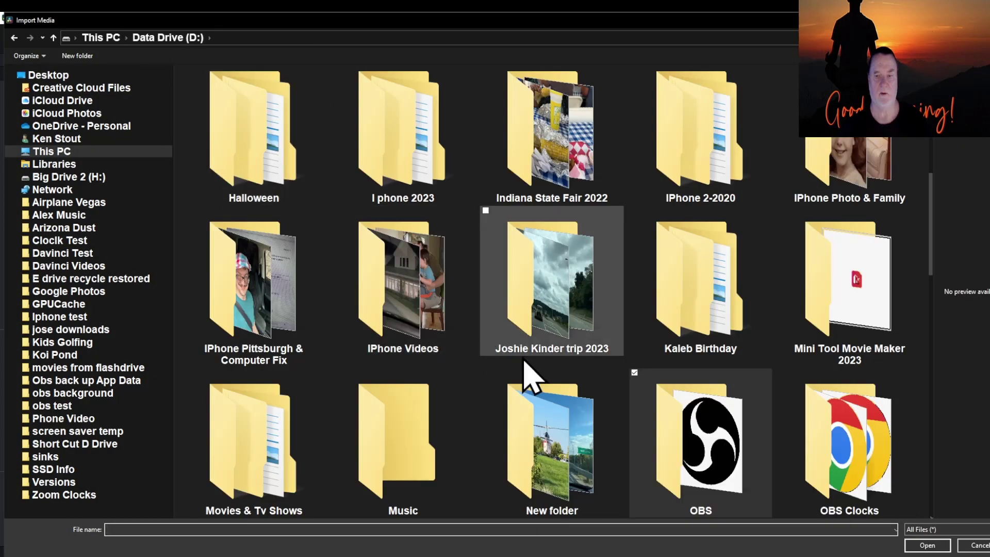
{"action": "scroll", "coordinate": [566, 354], "scroll_direction": "up", "scroll_amount": 5}
{"action": "double_click", "coordinate": [536, 309]}
Import good-morning-04.jpg from the Thumbnails folder
{"action": "scroll", "coordinate": [537, 309], "scroll_direction": "down", "scroll_amount": 5}
{"action": "double_click", "coordinate": [402, 304]}
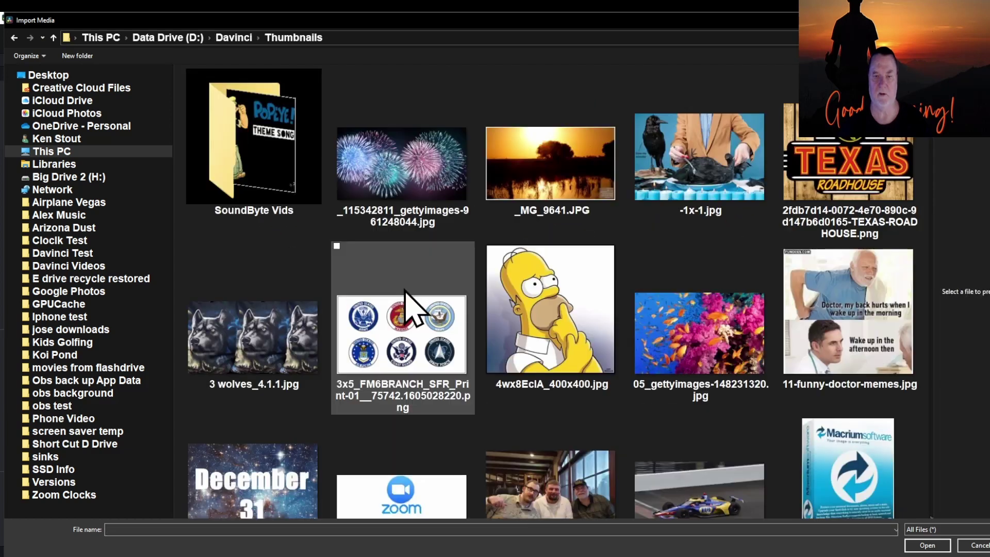
{"action": "scroll", "coordinate": [463, 279], "scroll_direction": "down", "scroll_amount": 10}
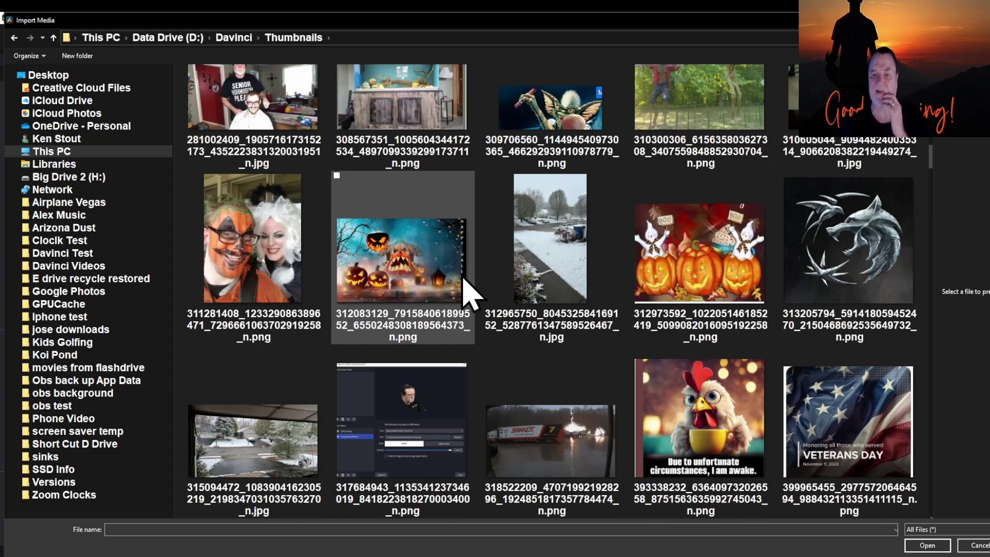
{"action": "scroll", "coordinate": [463, 278], "scroll_direction": "down", "scroll_amount": 5}
{"action": "scroll", "coordinate": [463, 279], "scroll_direction": "down", "scroll_amount": 5}
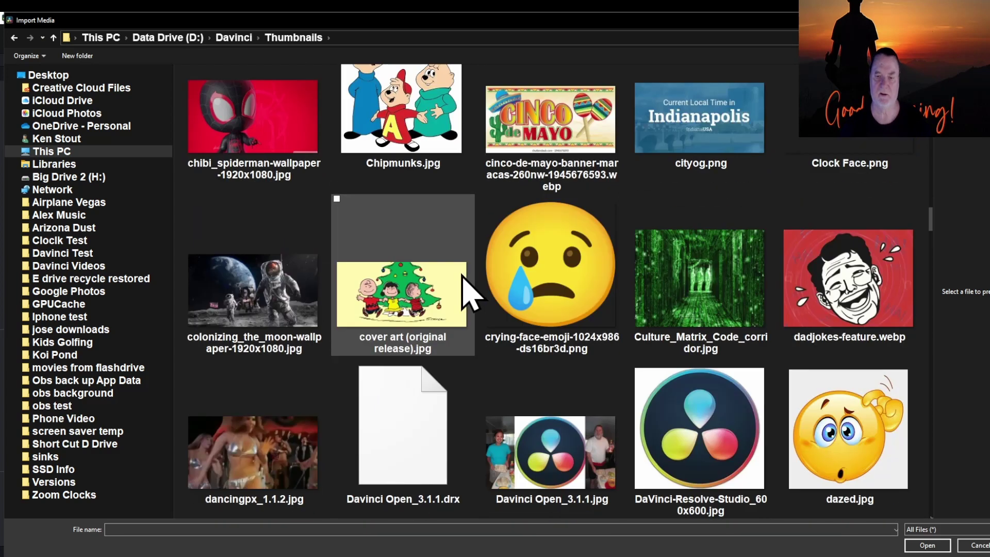
{"action": "scroll", "coordinate": [471, 293], "scroll_direction": "down", "scroll_amount": 4}
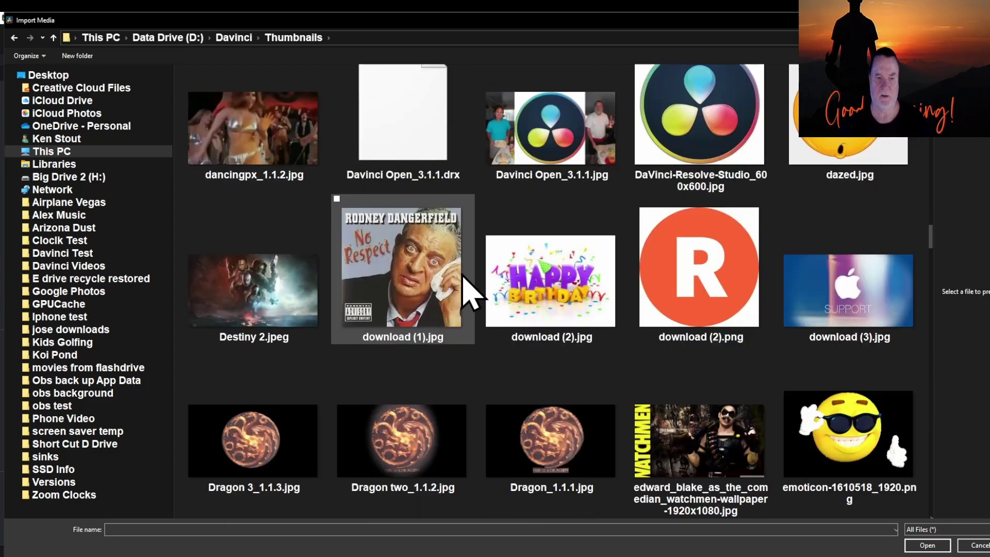
{"action": "scroll", "coordinate": [470, 293], "scroll_direction": "down", "scroll_amount": 4}
{"action": "scroll", "coordinate": [470, 293], "scroll_direction": "down", "scroll_amount": 4}
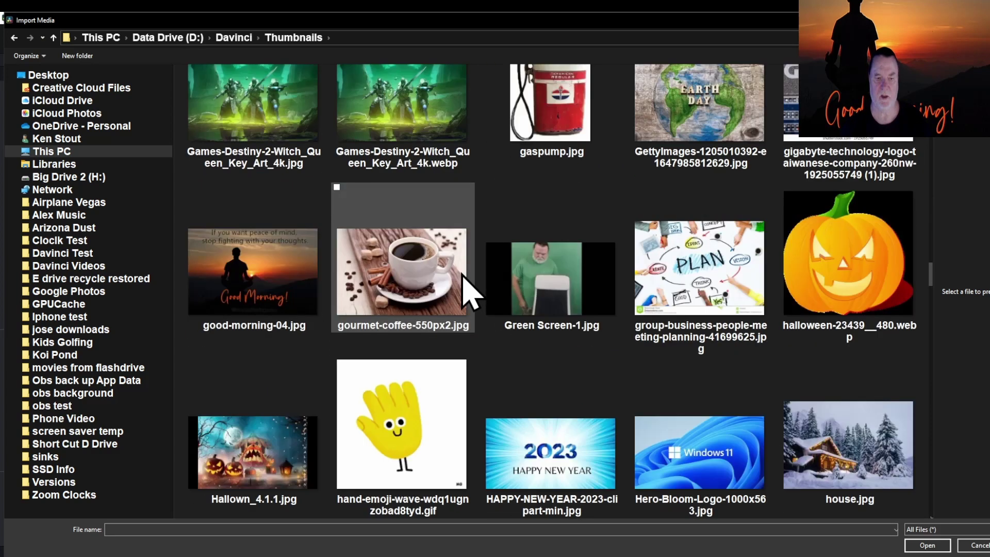
{"action": "left_click", "coordinate": [254, 283]}
{"action": "left_click", "coordinate": [927, 546]}
Place good-morning-04.jpg at the start of V1, trim it to end with the second title, and preview
{"action": "left_click_drag", "start_coordinate": [196, 111], "coordinate": [537, 449]}
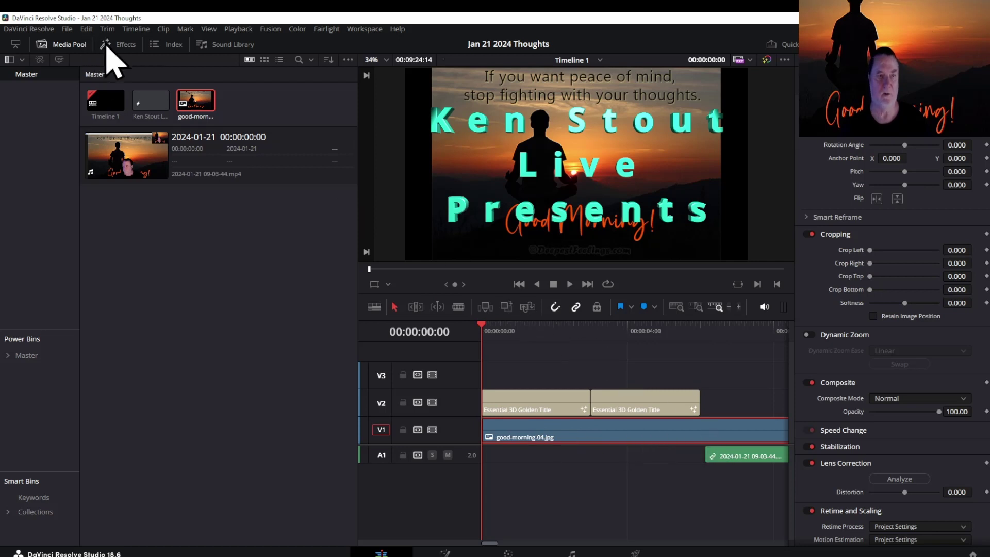
{"action": "left_click", "coordinate": [73, 45]}
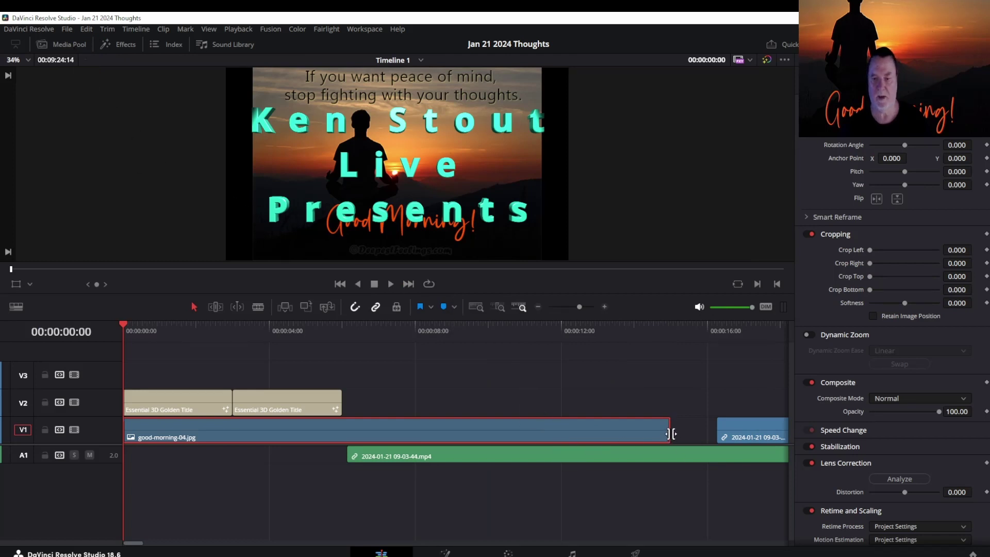
{"action": "left_click_drag", "start_coordinate": [671, 434], "coordinate": [343, 429]}
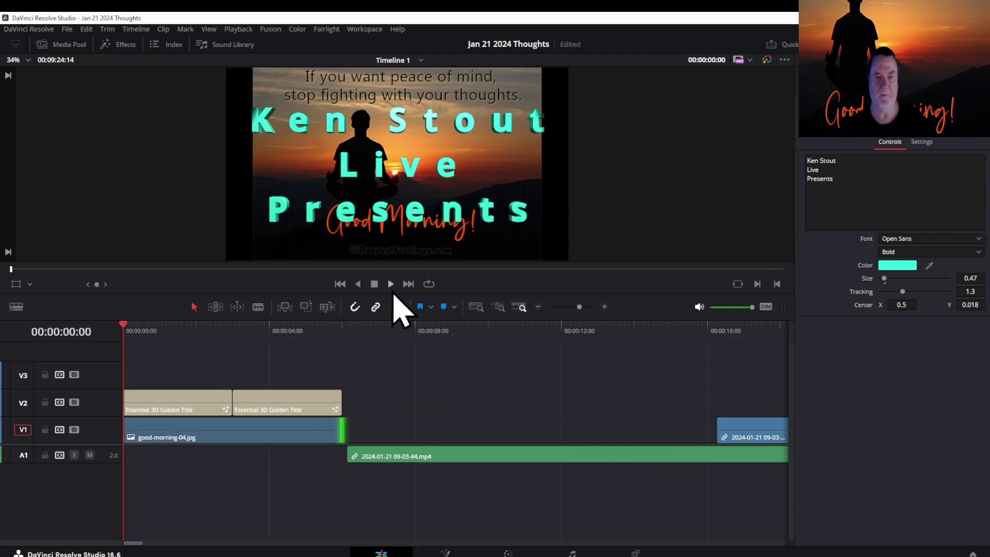
{"action": "left_click", "coordinate": [391, 284]}
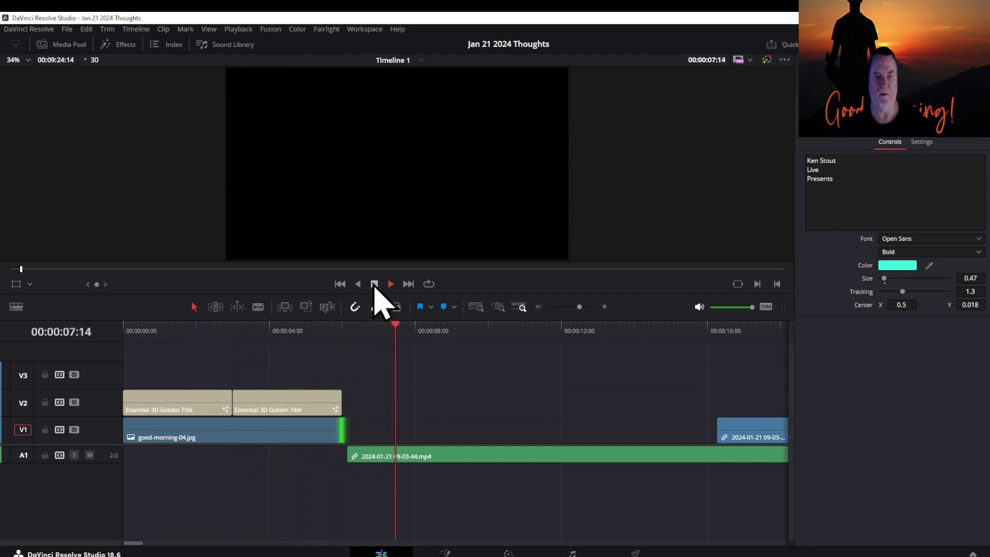
{"action": "left_click", "coordinate": [374, 285]}
Select the good-morning image clip and set its Crop Bottom to 98.900 to remove the watermark
{"action": "left_click_drag", "start_coordinate": [408, 326], "coordinate": [128, 335]}
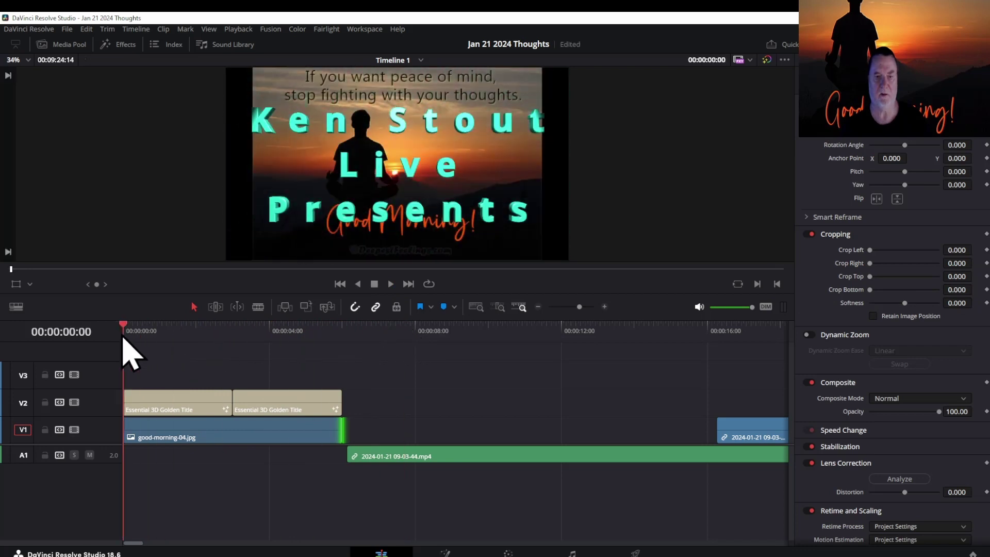
{"action": "left_click", "coordinate": [209, 436]}
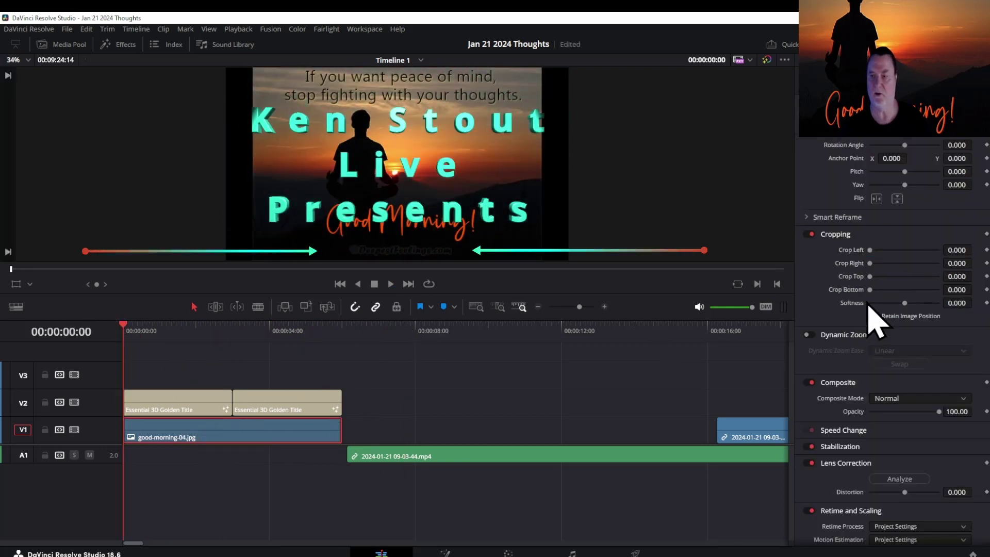
{"action": "left_click_drag", "start_coordinate": [870, 291], "coordinate": [834, 292]}
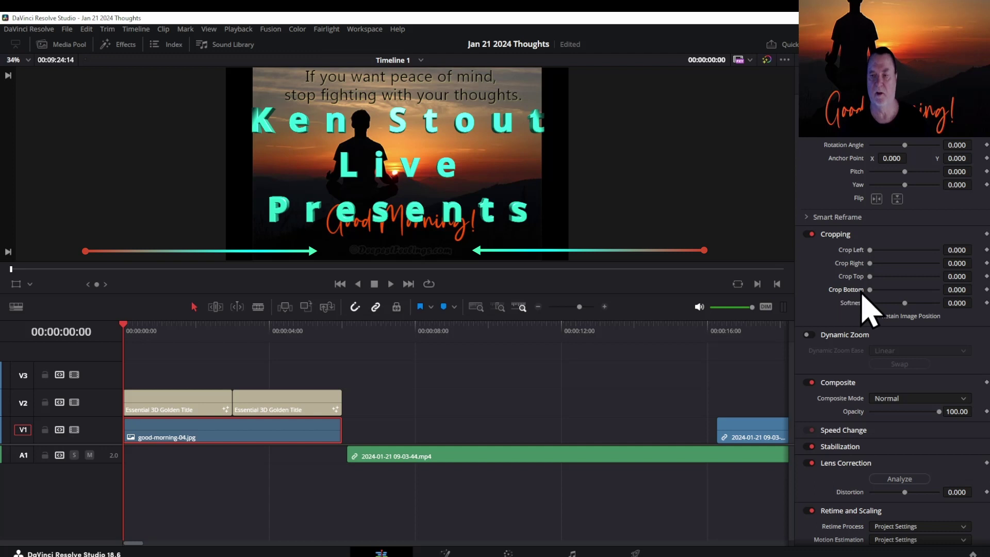
{"action": "left_click_drag", "start_coordinate": [870, 292], "coordinate": [877, 293]}
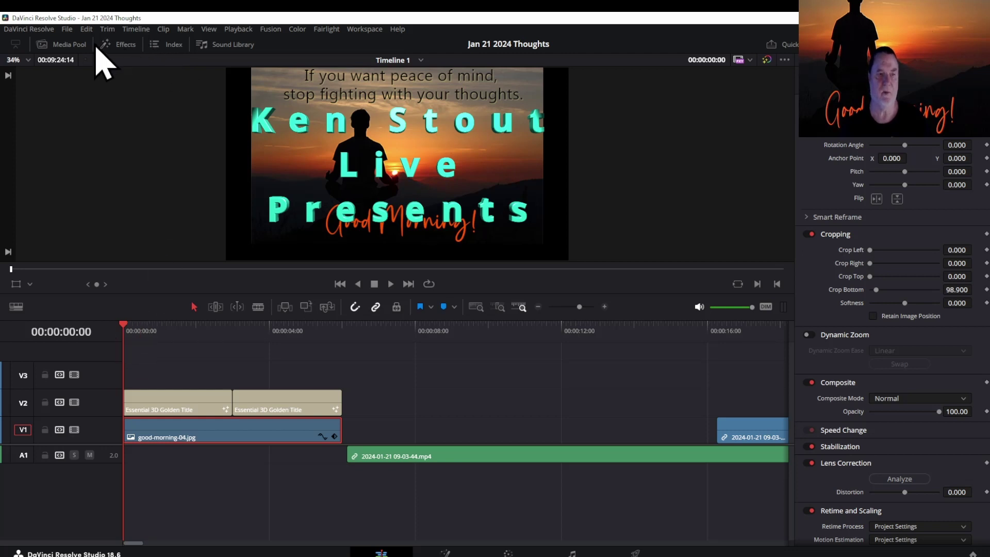
Open the Master power bin's Soundtracks bin, look inside Funny Music, then return to Soundtracks
{"action": "left_click", "coordinate": [61, 45]}
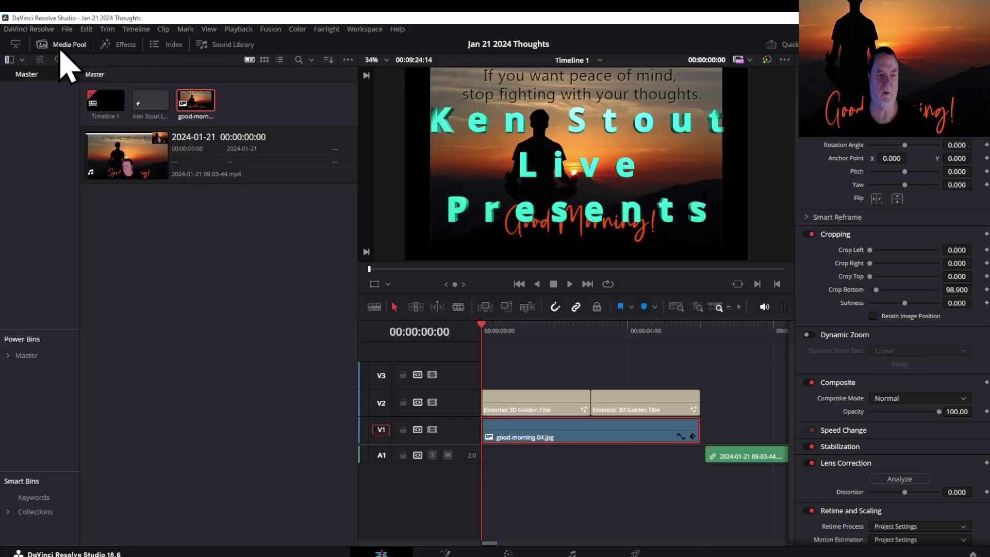
{"action": "left_click", "coordinate": [20, 356]}
{"action": "left_click", "coordinate": [37, 386]}
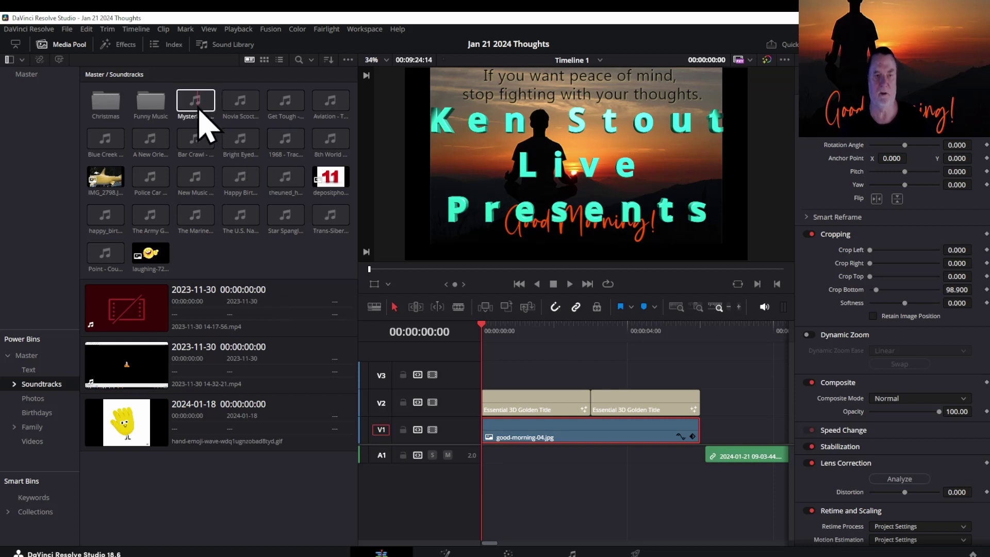
{"action": "double_click", "coordinate": [149, 102]}
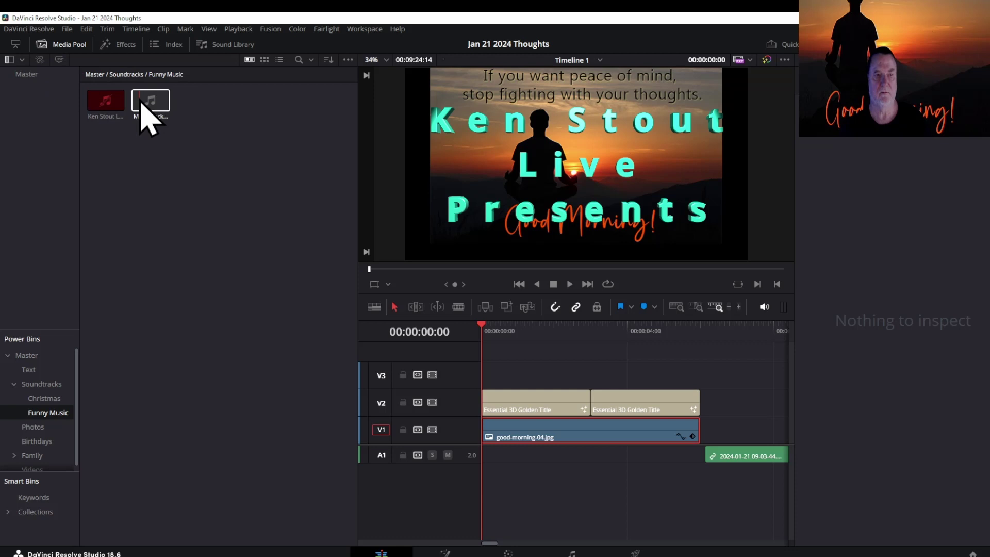
{"action": "left_click", "coordinate": [43, 384]}
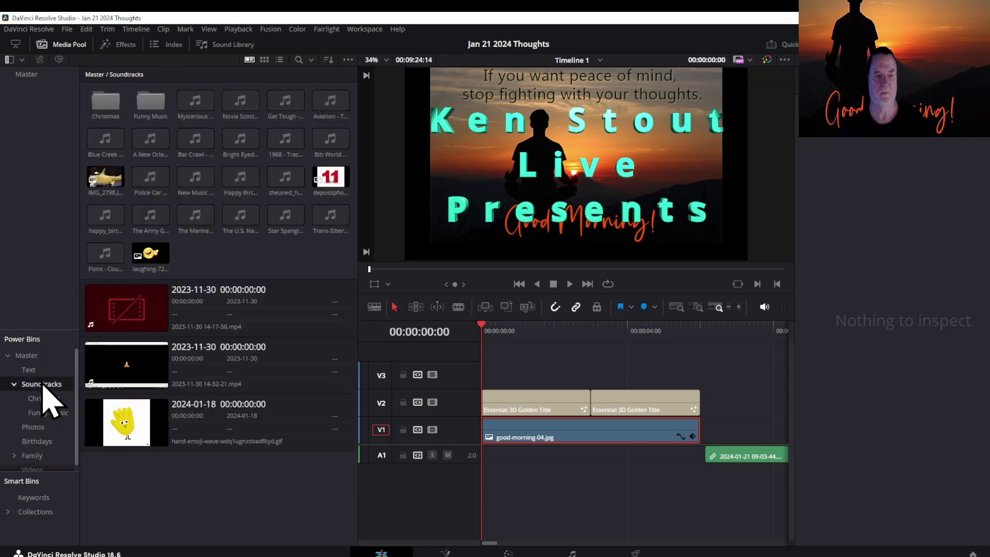
Audition the first soundtrack, Get Tough, and Aviation from their starts
{"action": "double_click", "coordinate": [196, 101]}
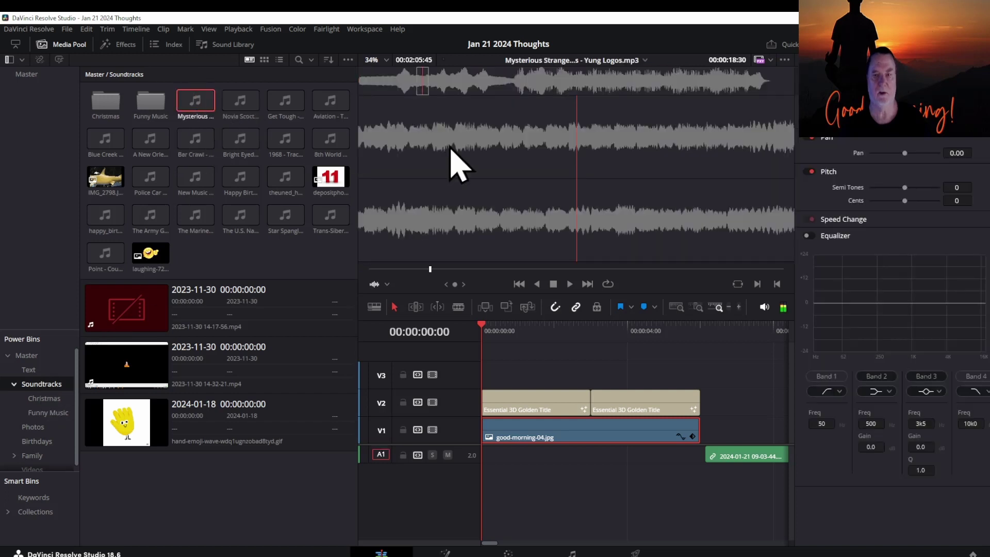
{"action": "left_click", "coordinate": [569, 284]}
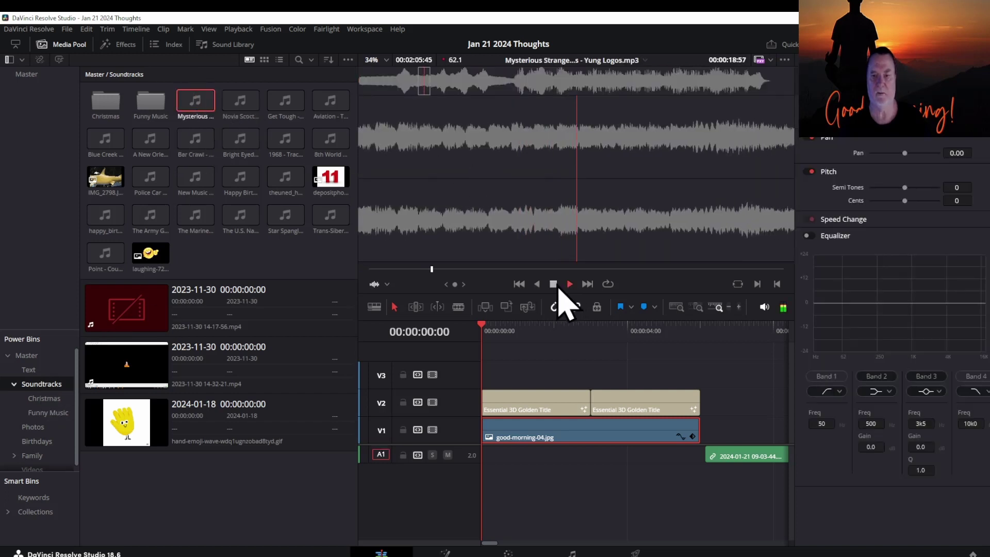
{"action": "left_click", "coordinate": [519, 284]}
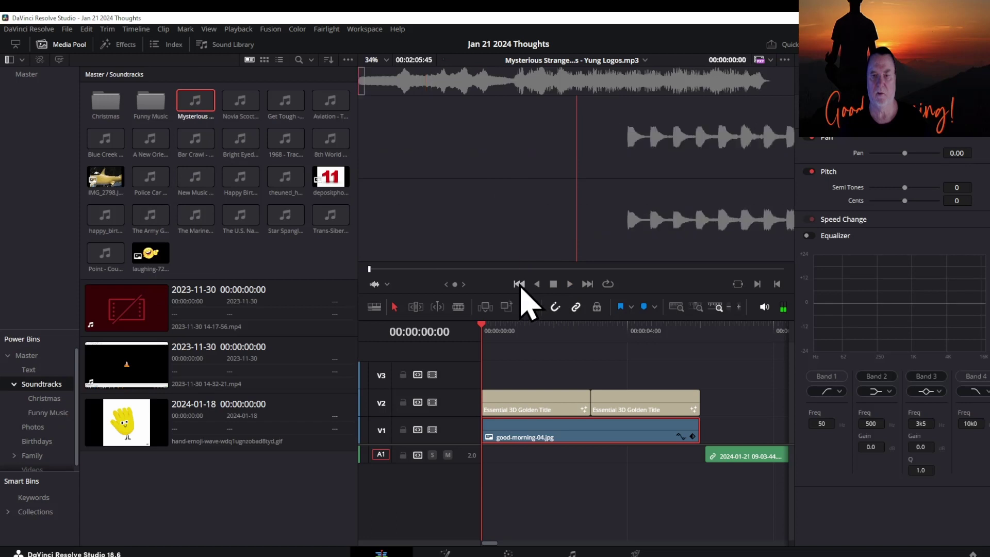
{"action": "left_click", "coordinate": [569, 283]}
{"action": "left_click", "coordinate": [554, 284]}
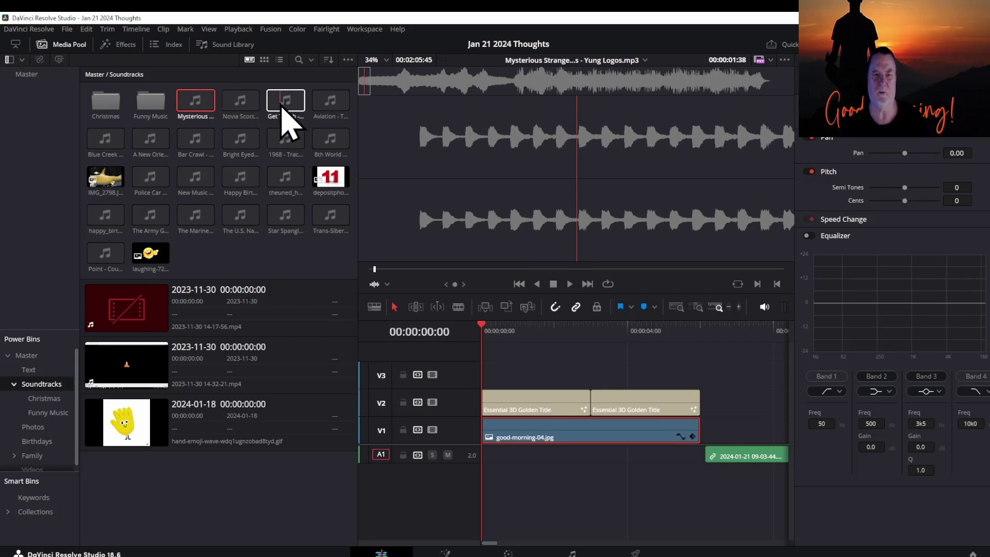
{"action": "left_click", "coordinate": [282, 106]}
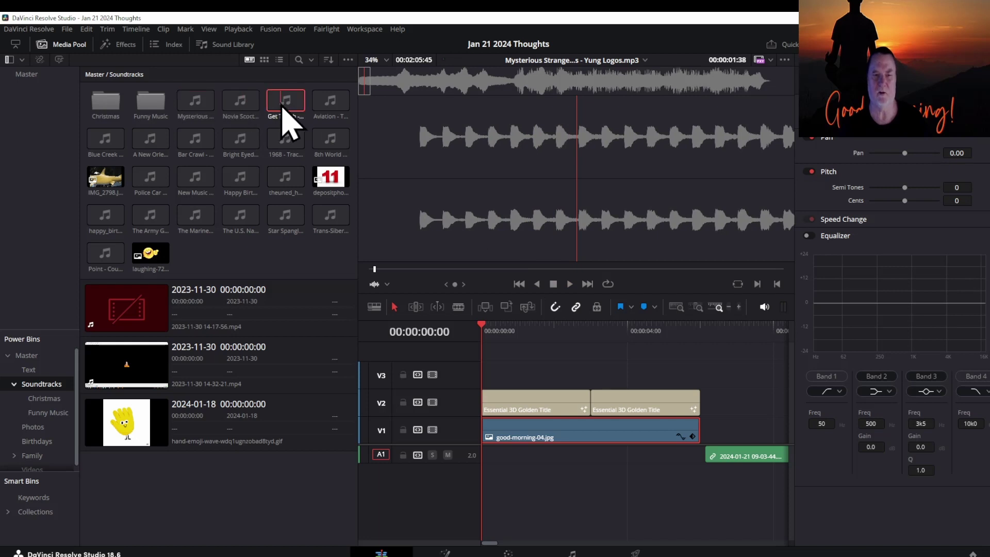
{"action": "left_click", "coordinate": [519, 283]}
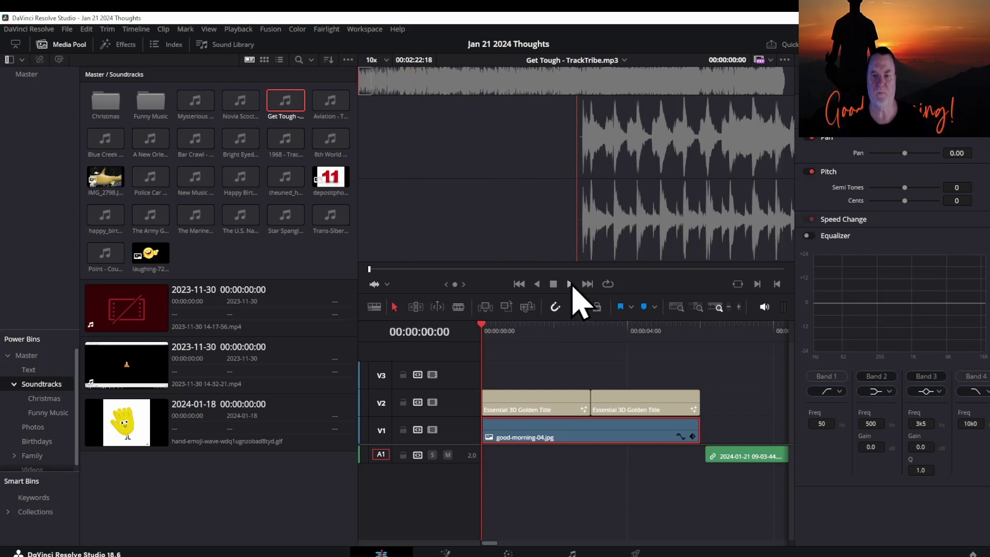
{"action": "left_click", "coordinate": [570, 285]}
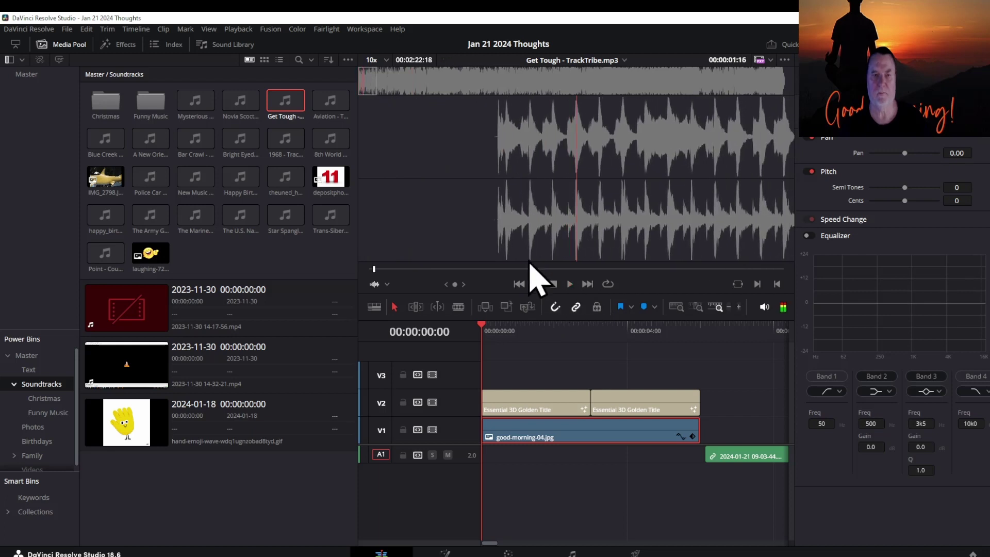
{"action": "left_click", "coordinate": [334, 113]}
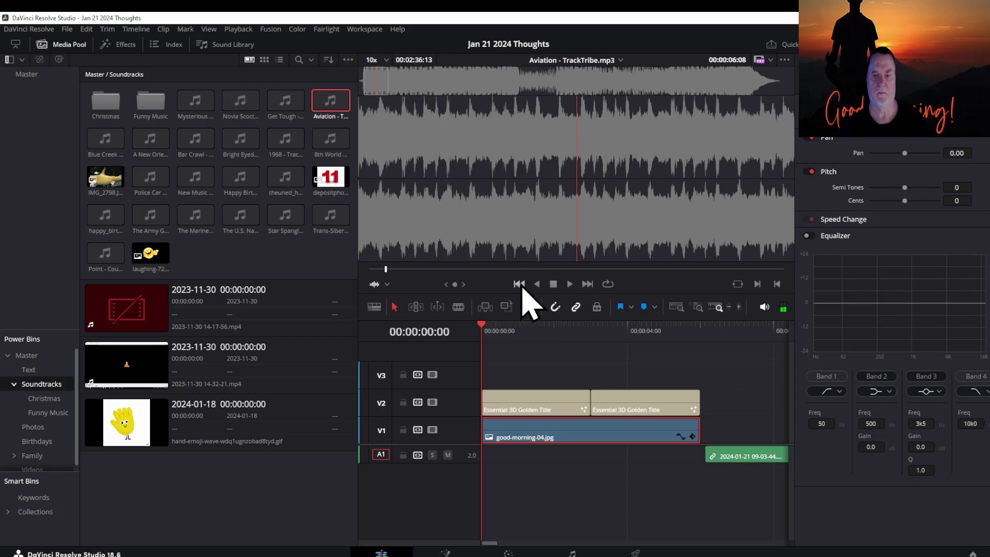
{"action": "left_click", "coordinate": [519, 284]}
{"action": "left_click", "coordinate": [570, 284]}
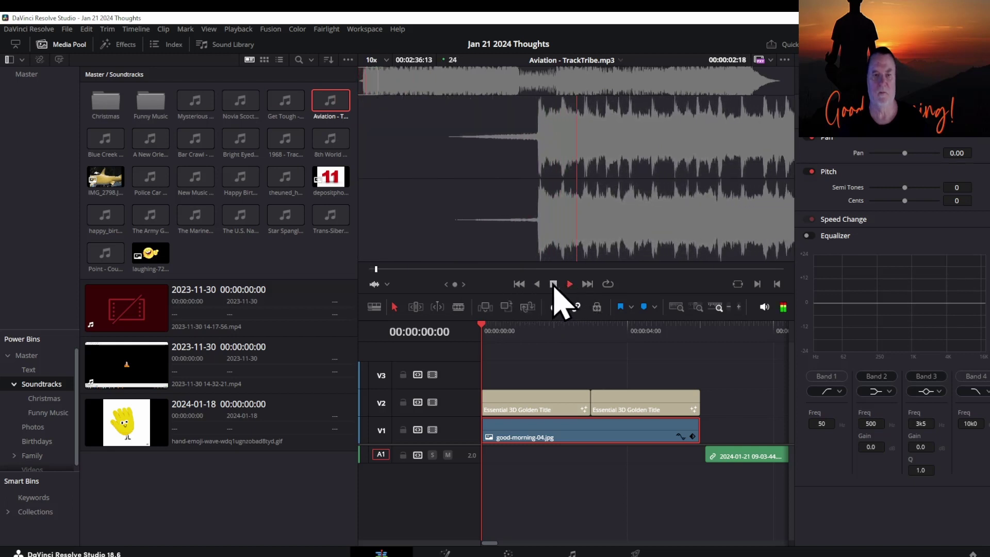
{"action": "left_click", "coordinate": [553, 284]}
Audition the Blue Creek Trail and New Orleans songs
{"action": "left_click", "coordinate": [105, 140]}
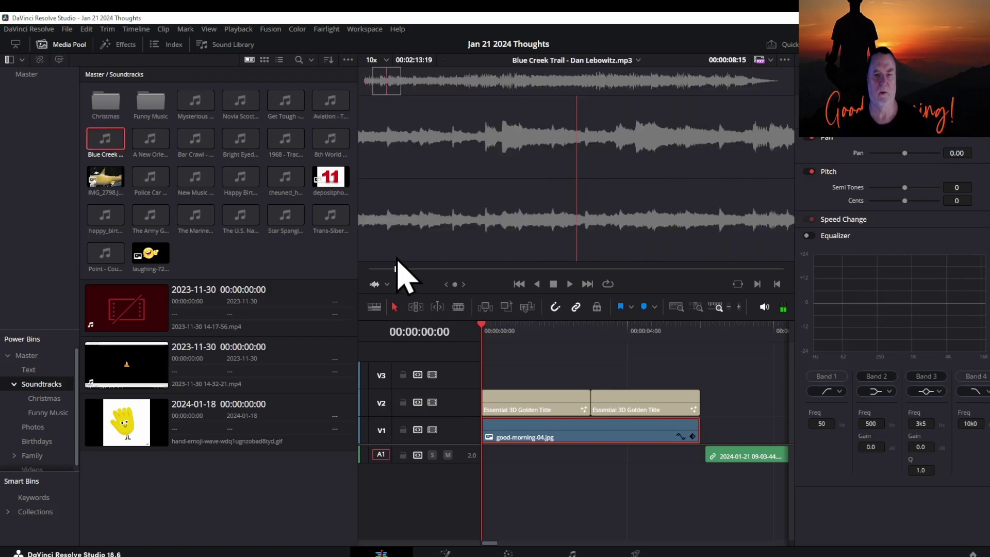
{"action": "left_click", "coordinate": [519, 284]}
{"action": "left_click", "coordinate": [570, 284]}
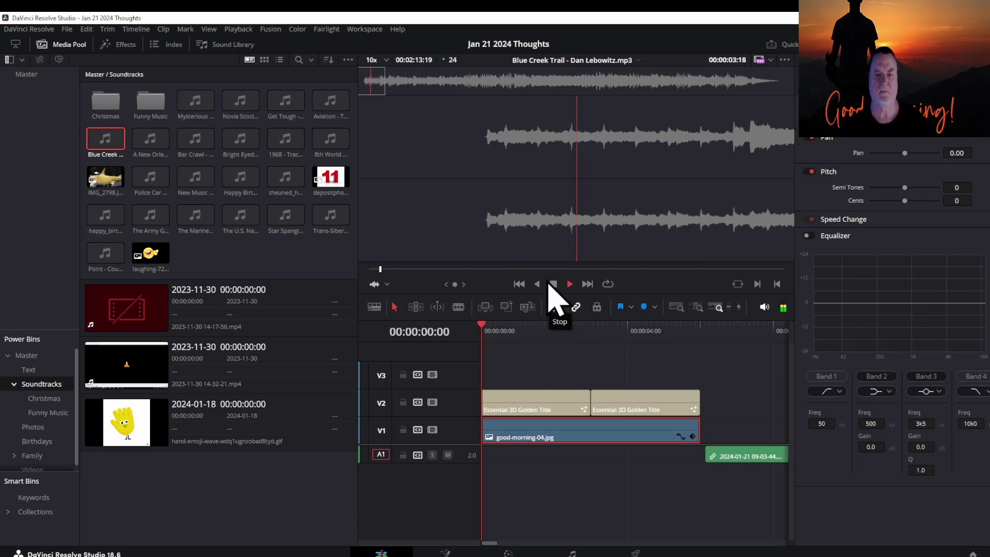
{"action": "left_click", "coordinate": [570, 284]}
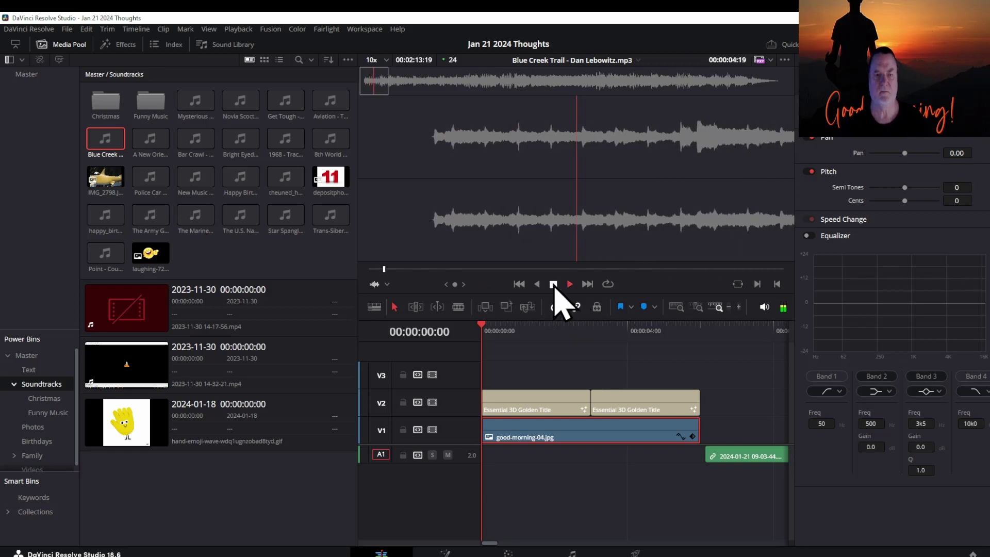
{"action": "left_click", "coordinate": [157, 144]}
{"action": "left_click", "coordinate": [521, 283]}
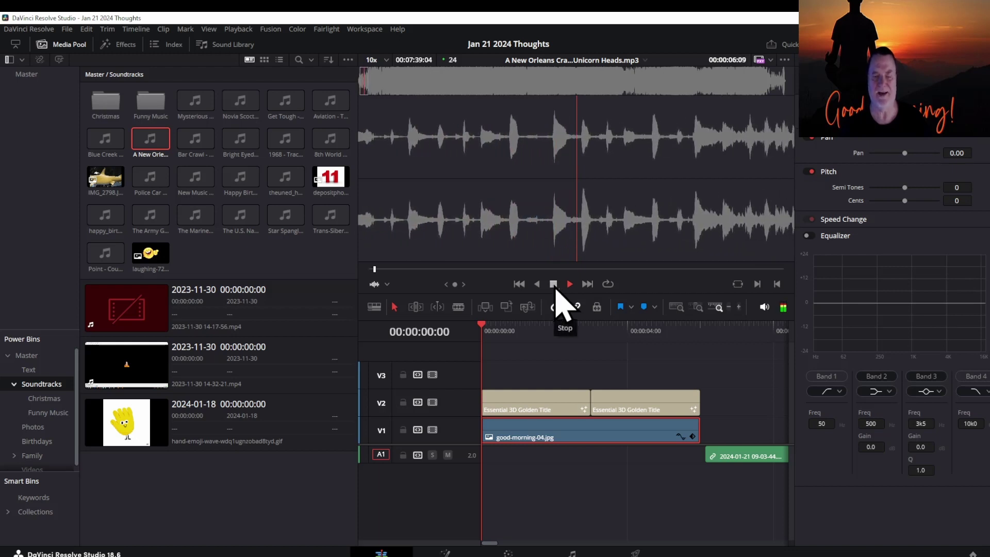
{"action": "left_click", "coordinate": [555, 285]}
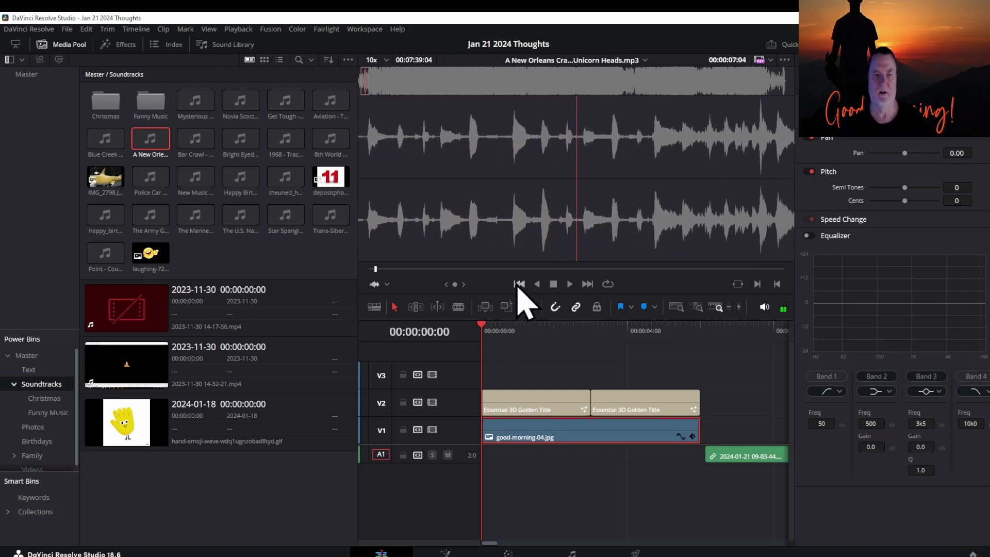
{"action": "left_click", "coordinate": [520, 284]}
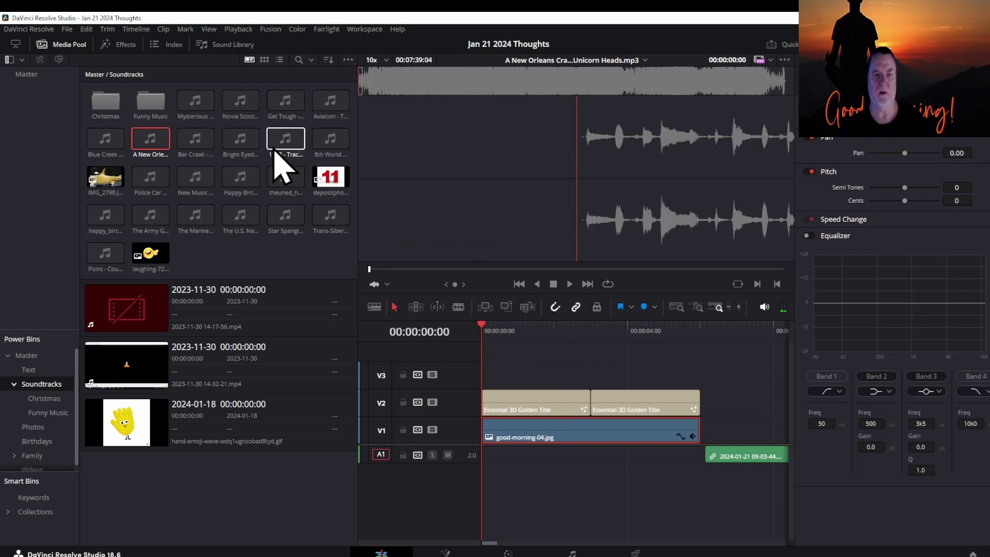
Audition Bar Crawl, then load and preview Bright Eyed Blues
{"action": "left_click", "coordinate": [196, 145]}
{"action": "left_click", "coordinate": [519, 284]}
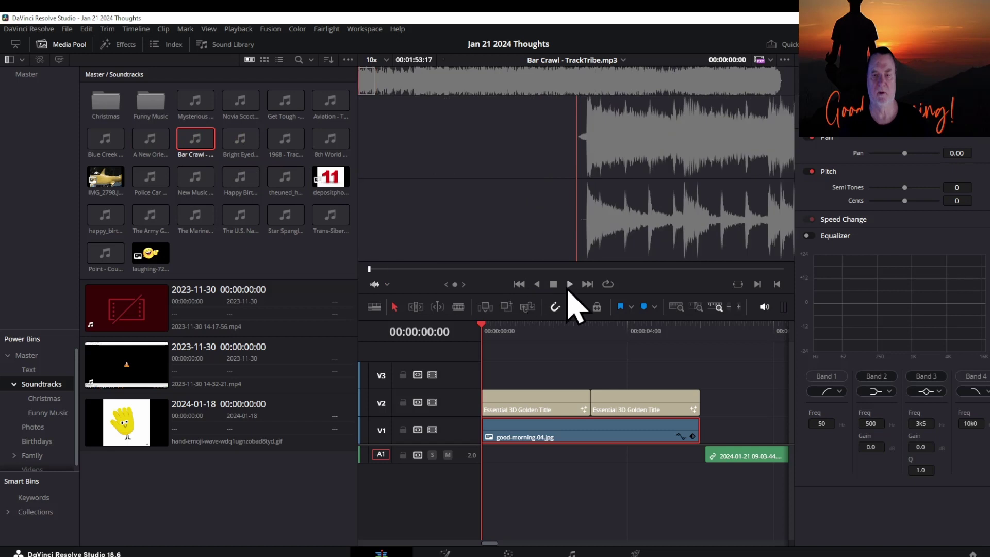
{"action": "left_click", "coordinate": [569, 284]}
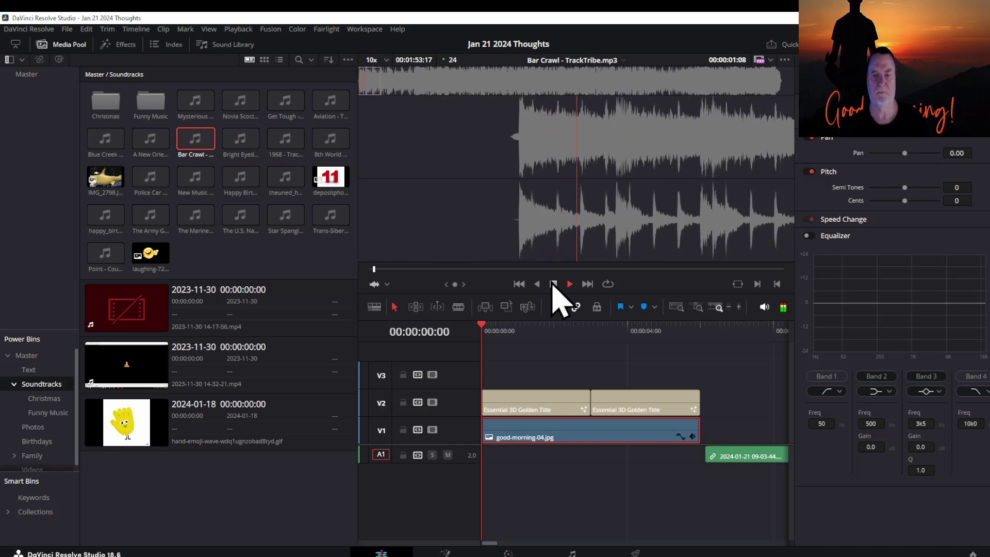
{"action": "left_click", "coordinate": [240, 144]}
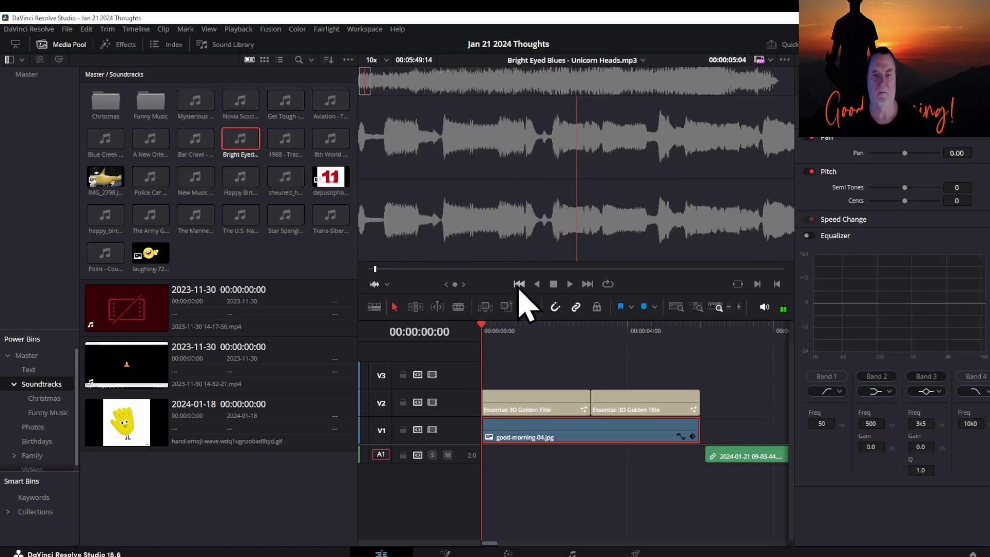
{"action": "left_click", "coordinate": [519, 285]}
{"action": "left_click", "coordinate": [569, 284]}
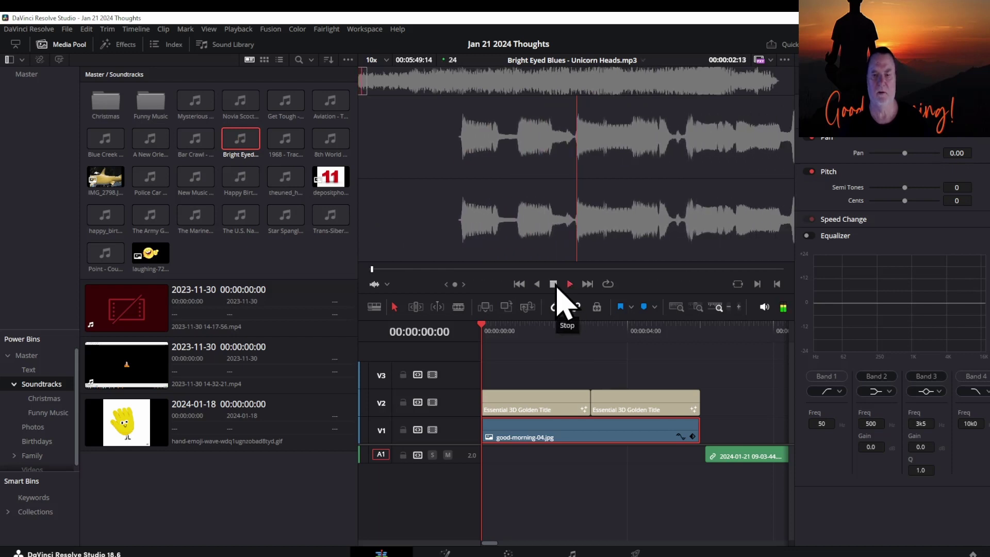
{"action": "left_click", "coordinate": [554, 284]}
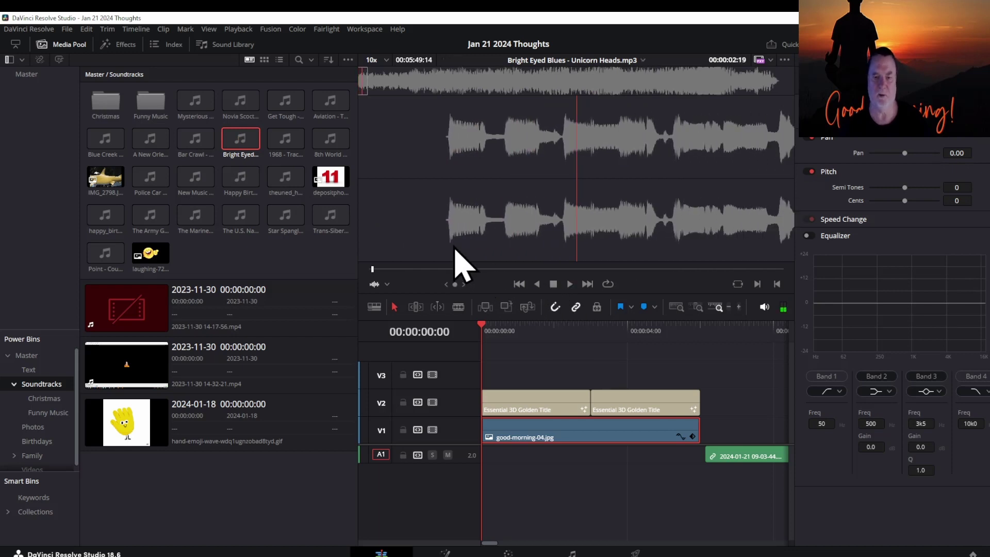
Drop Bright Eyed Blues - Unicorn Heads.mp3 onto a new A2 track at 00:00 and hide the media pool
{"action": "left_click_drag", "start_coordinate": [241, 150], "coordinate": [503, 484]}
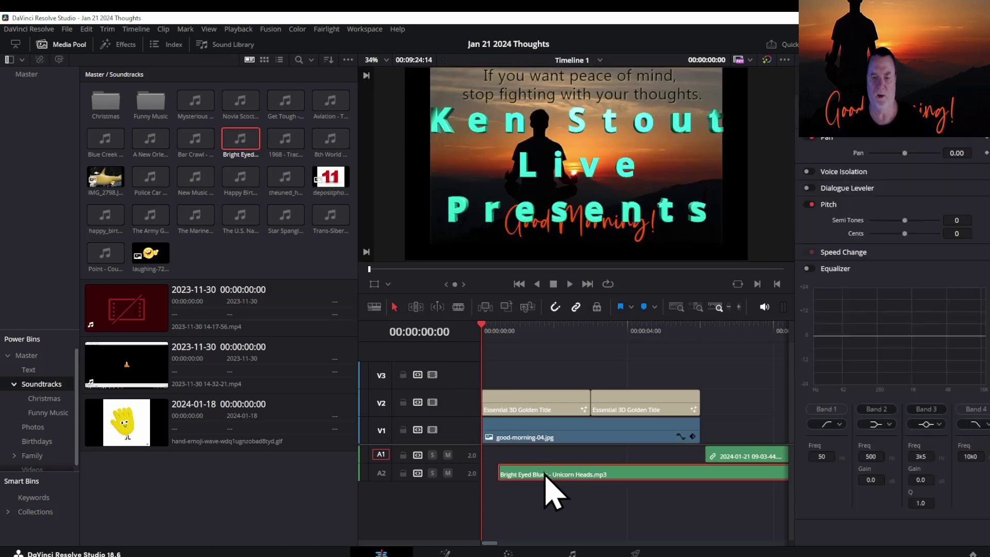
{"action": "left_click", "coordinate": [73, 45]}
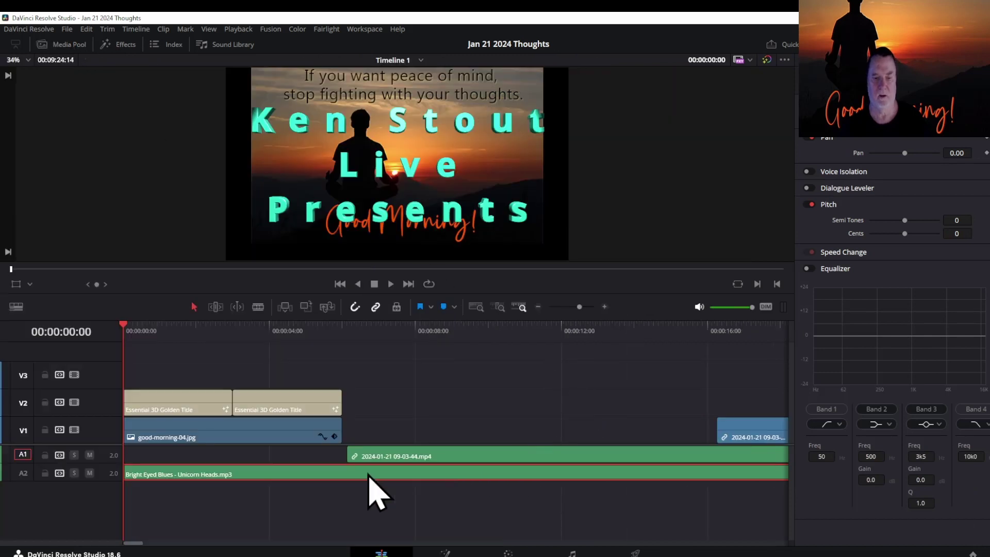
Change the A2 music clip's duration to 3 seconds
{"action": "right_click", "coordinate": [329, 475]}
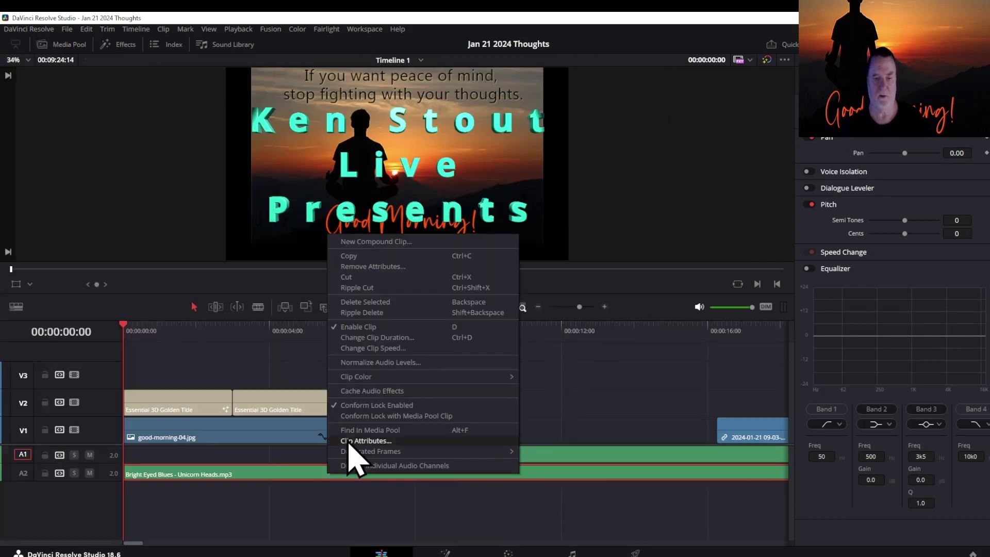
{"action": "left_click", "coordinate": [368, 338]}
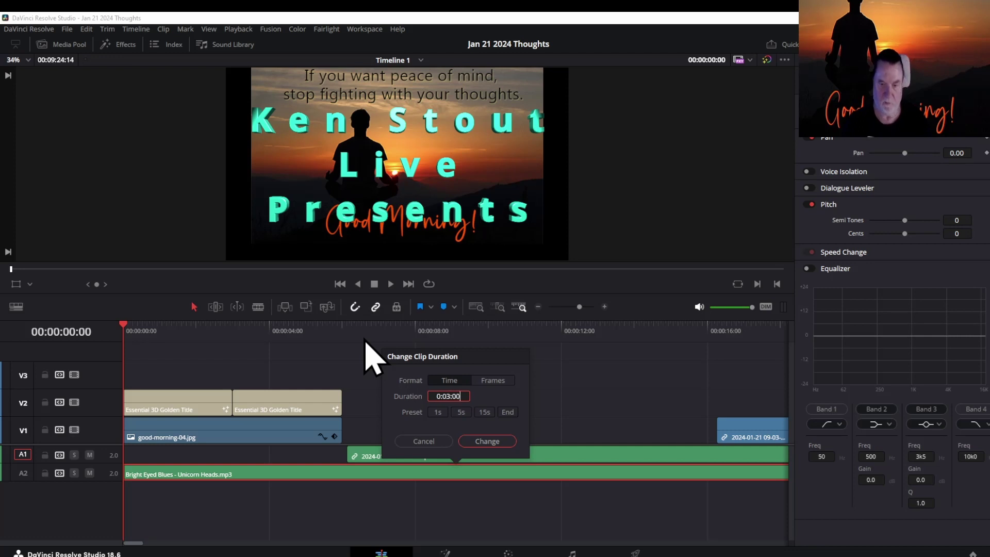
{"action": "key", "text": "Return"}
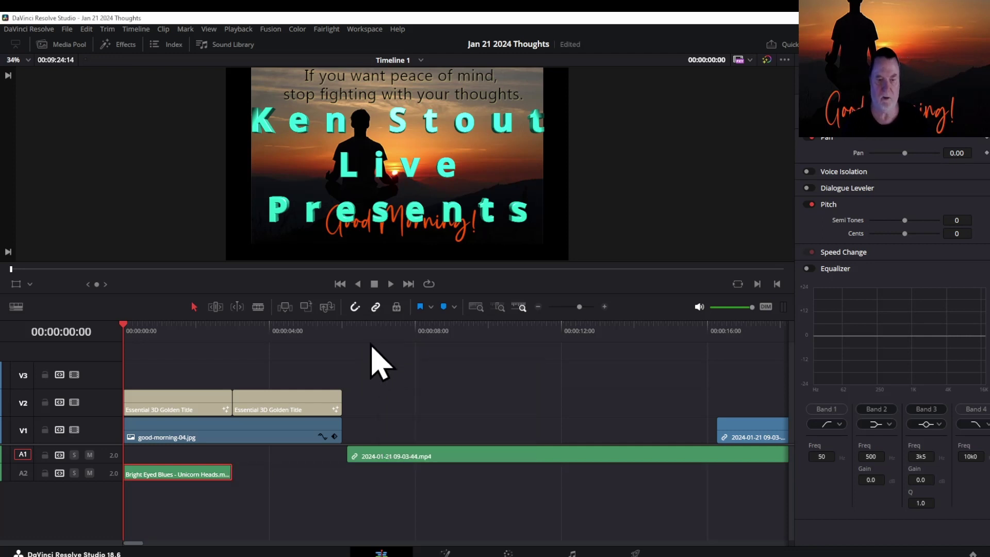
Check the good-morning image clip's duration (six seconds) and cancel without changes
{"action": "left_click", "coordinate": [254, 437]}
{"action": "right_click", "coordinate": [249, 435]}
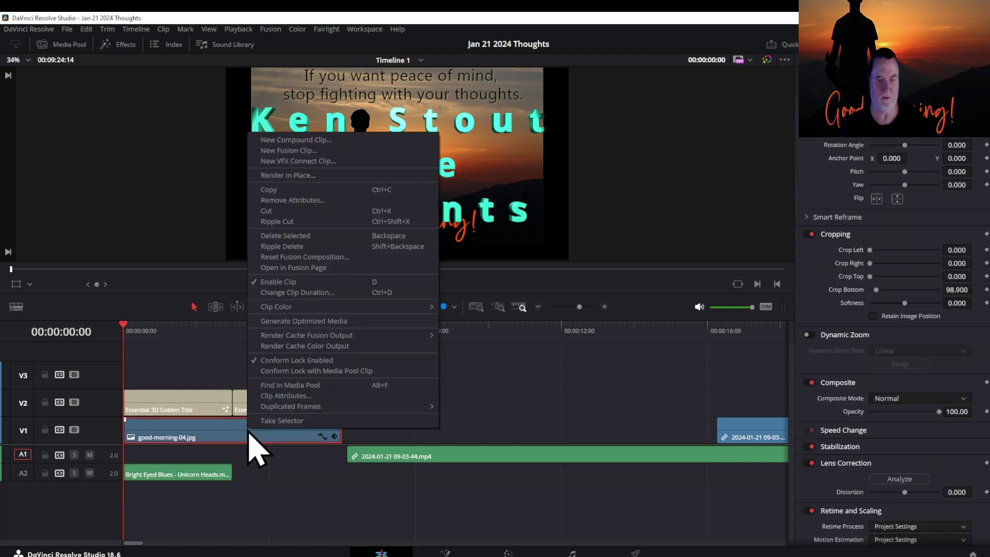
{"action": "left_click", "coordinate": [302, 292]}
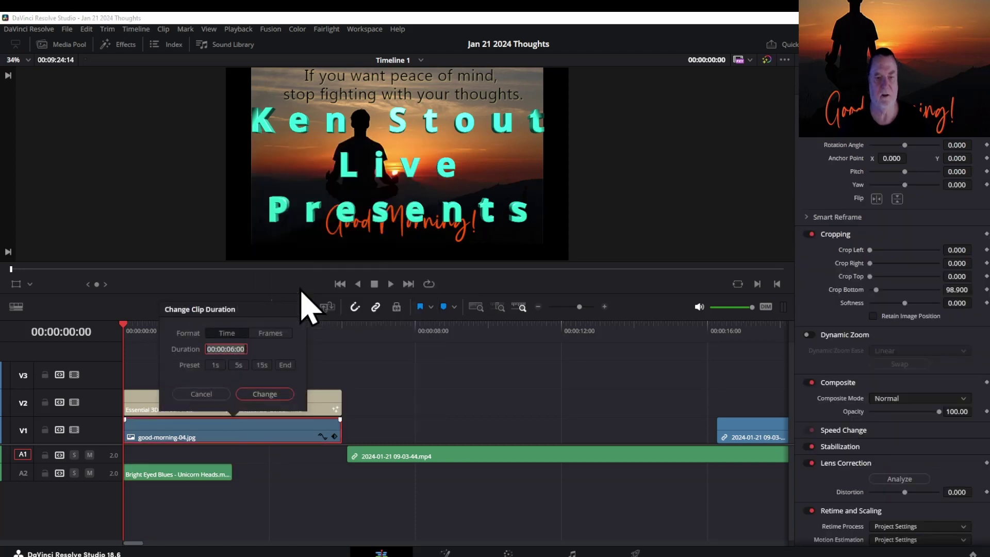
{"action": "left_click", "coordinate": [213, 395]}
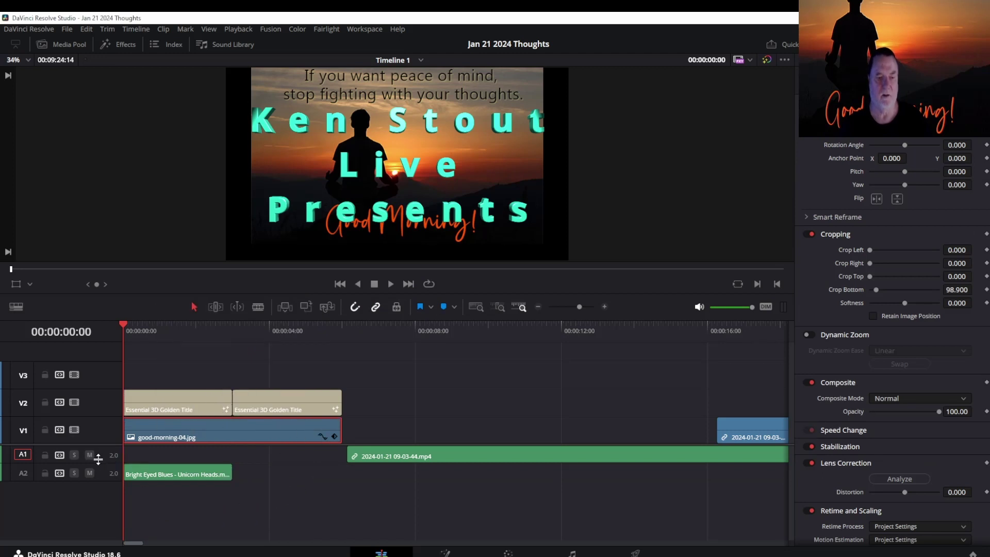
Make the A1 and A2 audio tracks taller
{"action": "left_click_drag", "start_coordinate": [100, 461], "coordinate": [101, 474]}
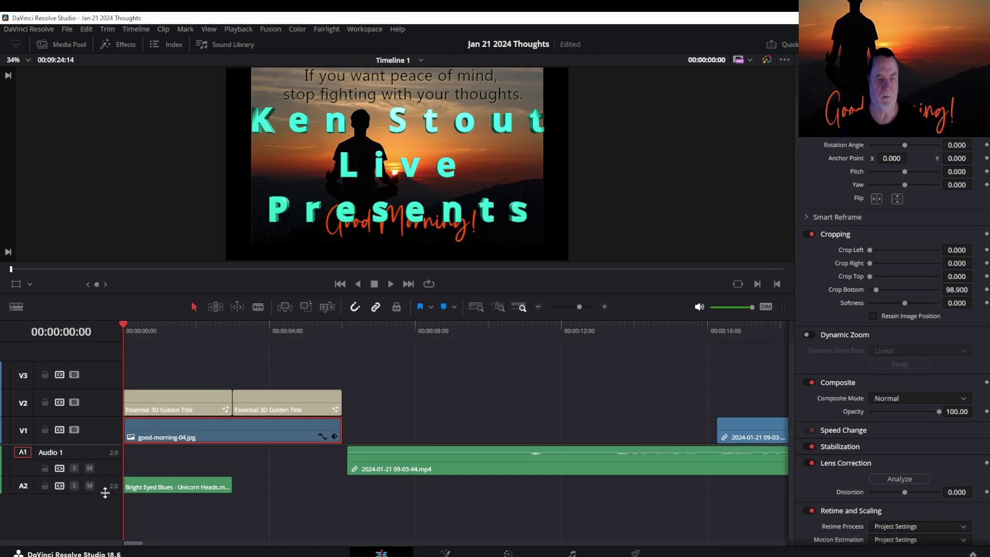
{"action": "left_click_drag", "start_coordinate": [104, 492], "coordinate": [105, 520]}
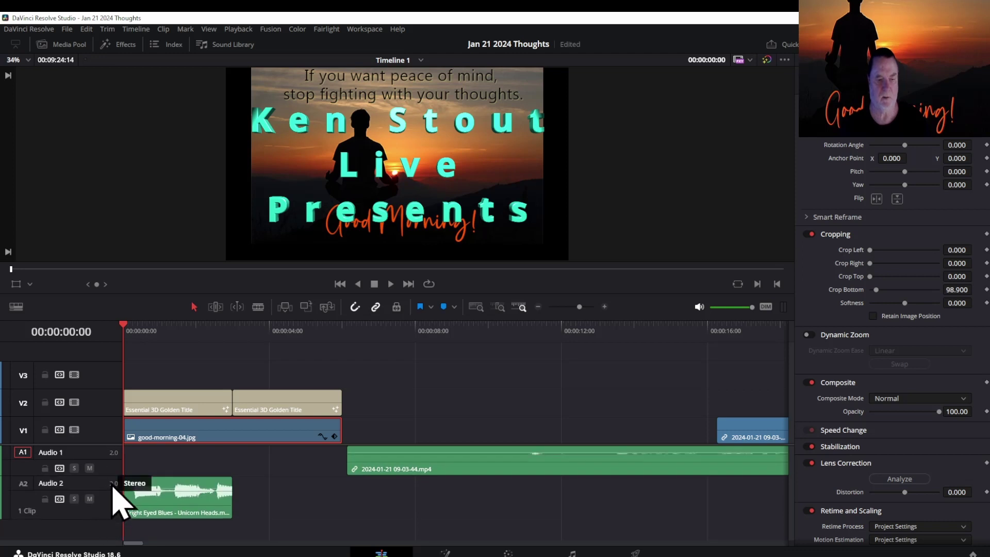
{"action": "mouse_move", "coordinate": [111, 473]}
{"action": "left_mouse_down"}
{"action": "mouse_move", "coordinate": [107, 503]}
{"action": "mouse_move", "coordinate": [109, 491]}
{"action": "left_mouse_up"}
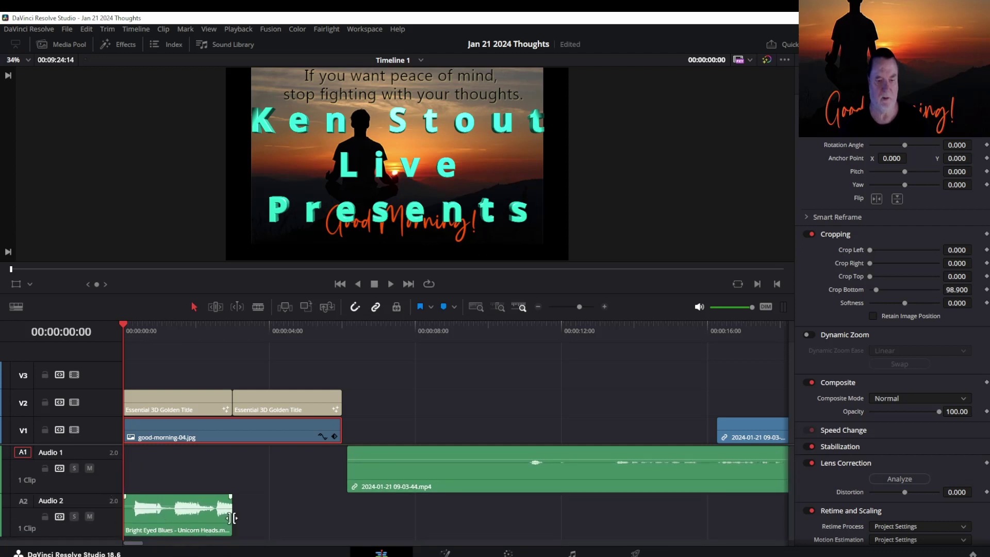
Extend the Bright Eyed Blues clip to about 11 seconds and play the timeline from the start
{"action": "left_click_drag", "start_coordinate": [233, 518], "coordinate": [542, 523]}
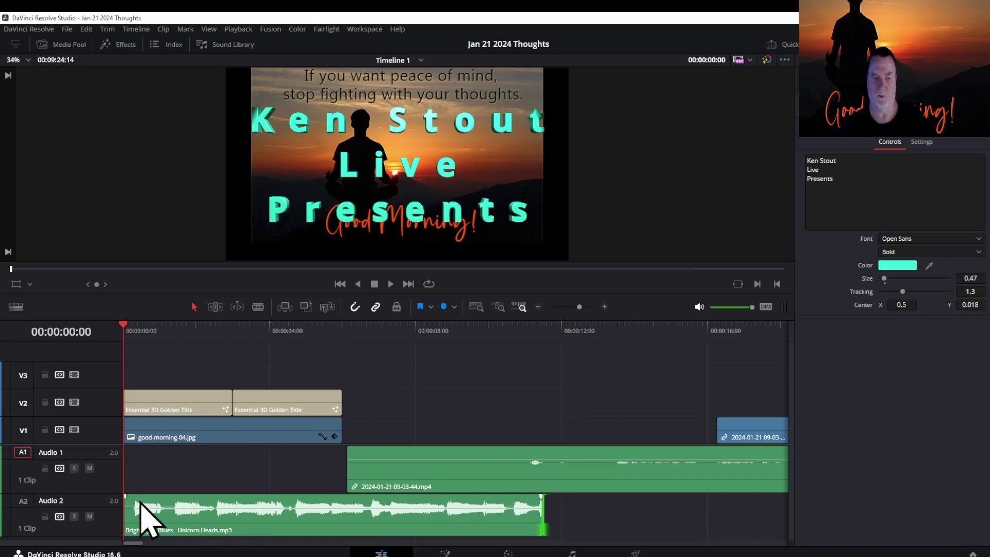
{"action": "left_click", "coordinate": [206, 531]}
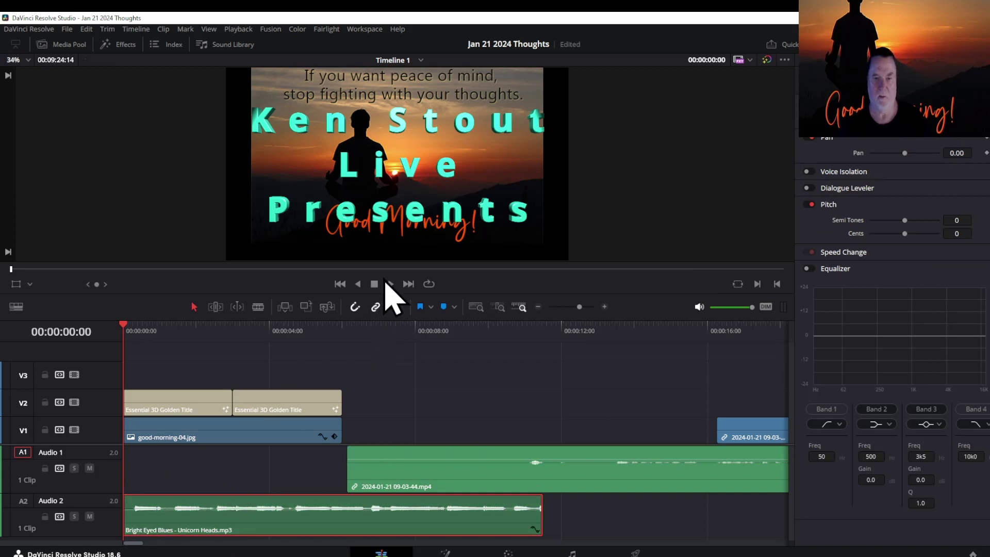
{"action": "left_click", "coordinate": [391, 284]}
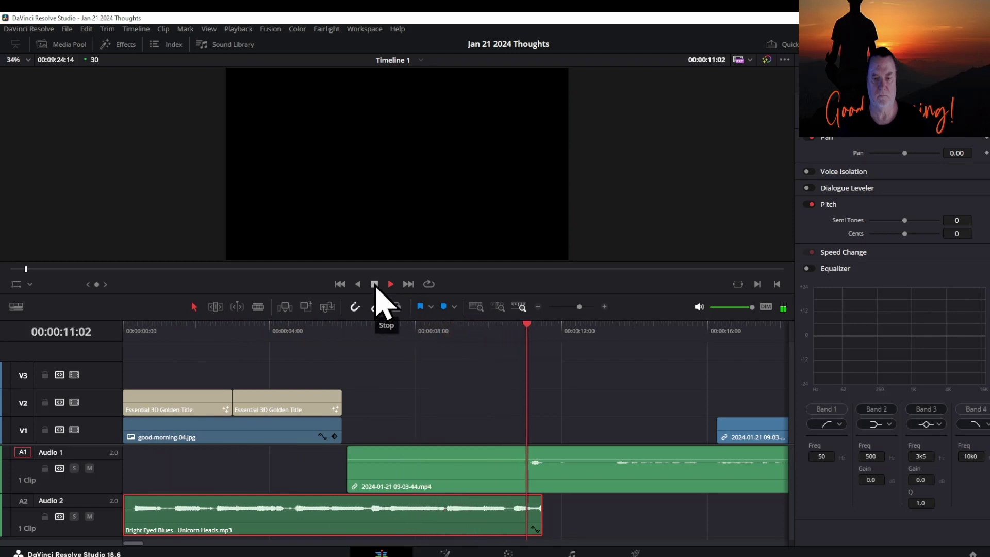
Stop playback, lengthen the music clip's end slightly, and save the project
{"action": "left_click", "coordinate": [374, 284]}
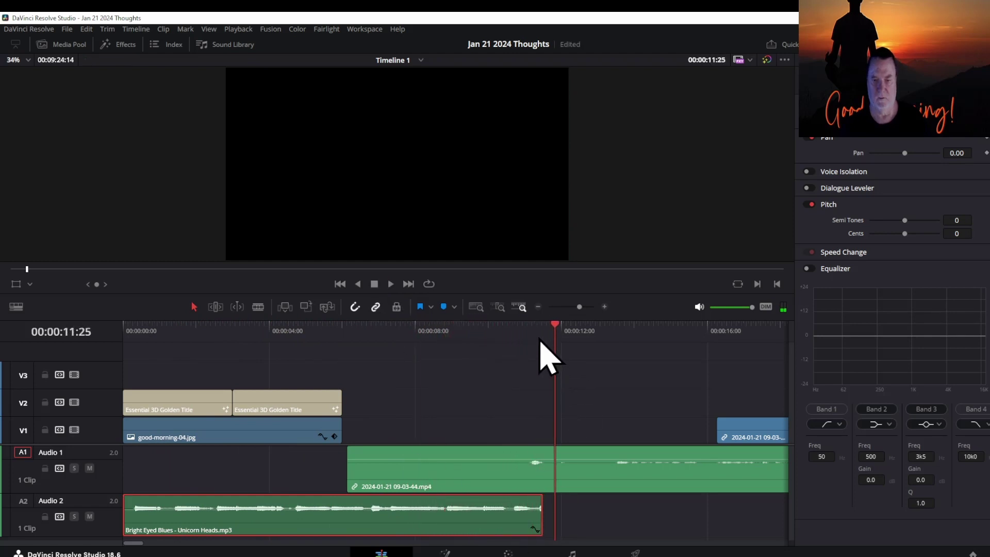
{"action": "left_click_drag", "start_coordinate": [557, 333], "coordinate": [453, 353]}
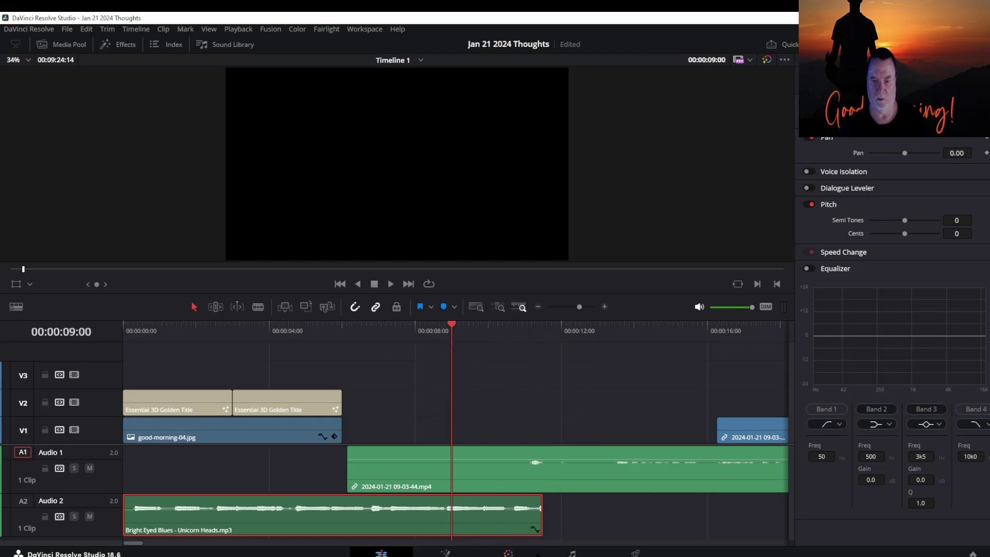
{"action": "left_click_drag", "start_coordinate": [543, 517], "coordinate": [571, 517]}
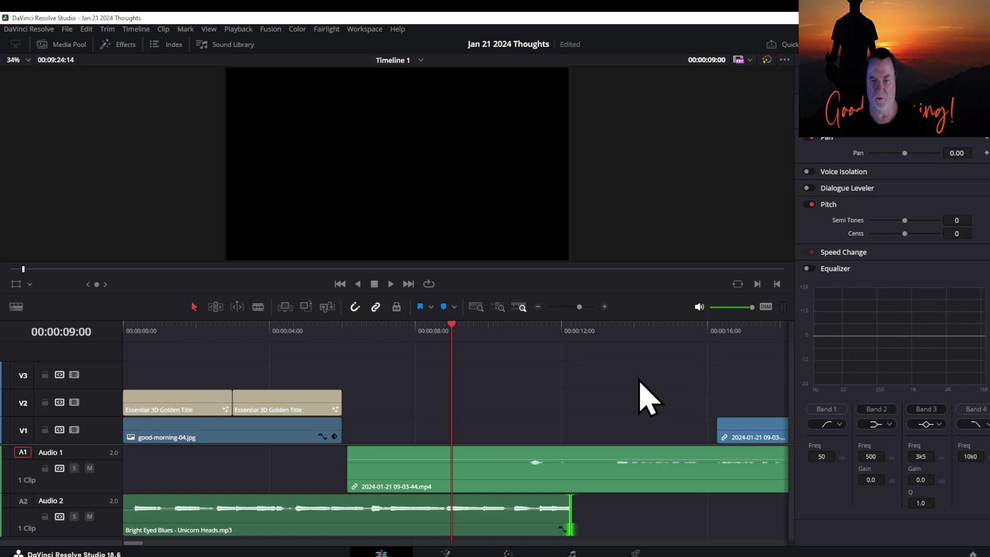
{"action": "key", "text": "ctrl+s"}
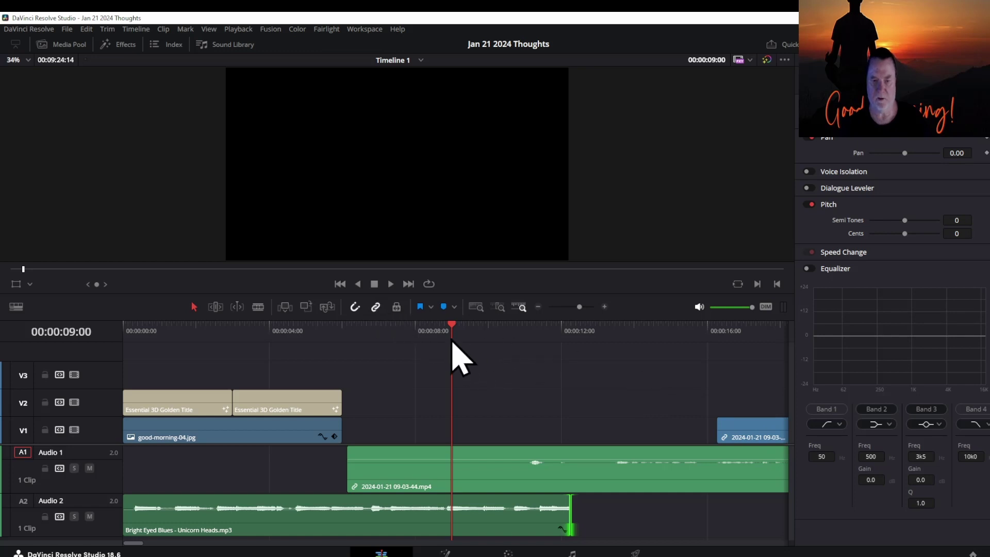
{"action": "left_click", "coordinate": [532, 384]}
Butt the webcam recording against the good-morning image and play back the join
{"action": "left_click_drag", "start_coordinate": [757, 432], "coordinate": [402, 444]}
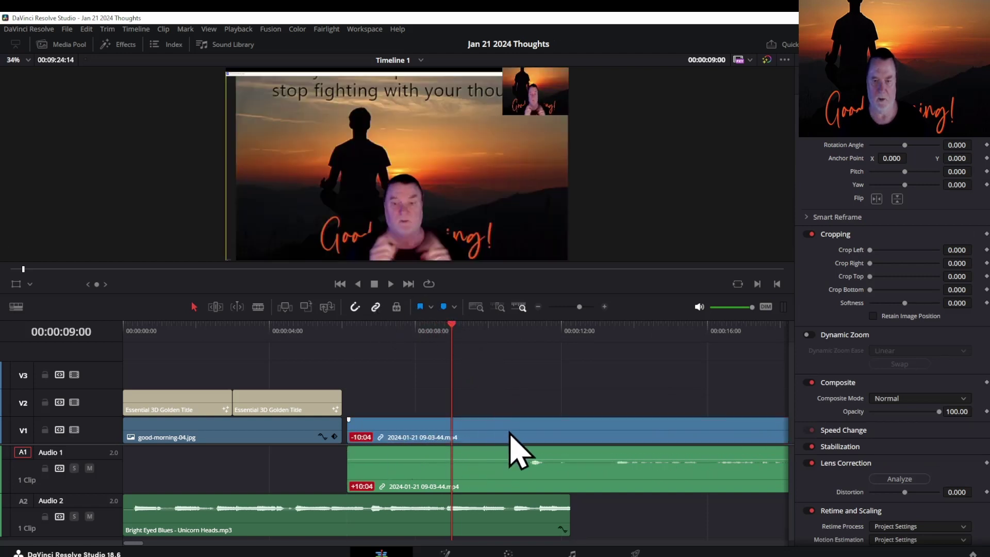
{"action": "left_click_drag", "start_coordinate": [513, 442], "coordinate": [503, 433]}
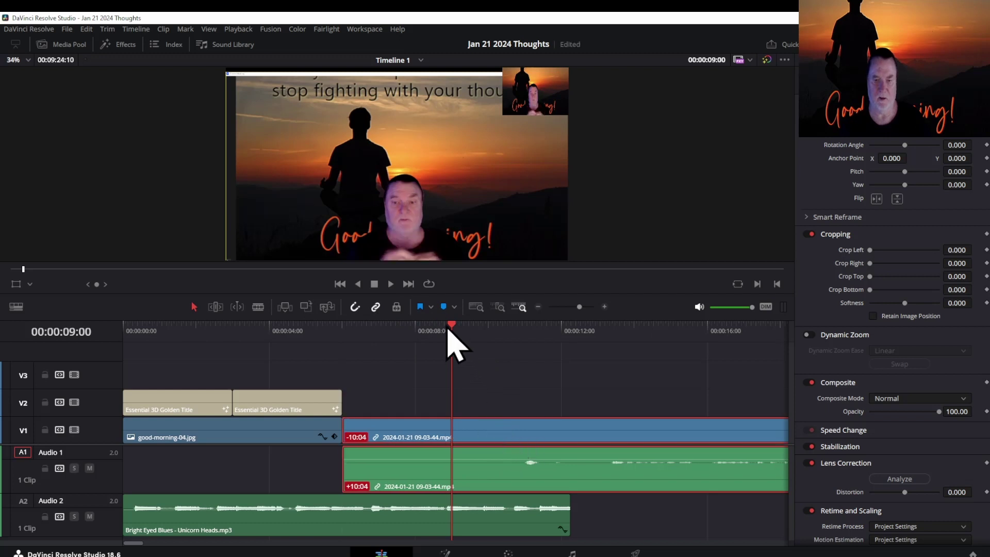
{"action": "left_click_drag", "start_coordinate": [452, 332], "coordinate": [361, 335]}
{"action": "key", "text": "space"}
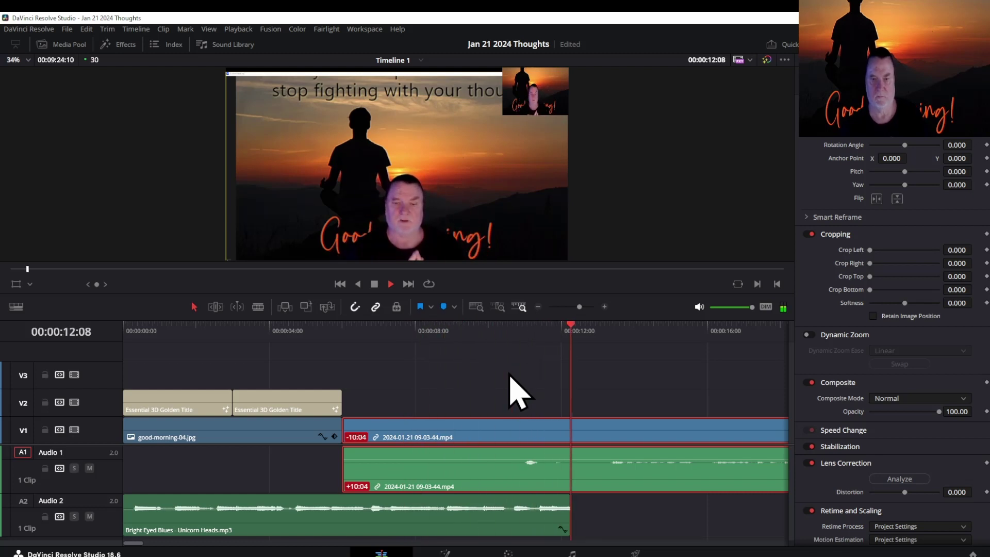
{"action": "key", "text": "space"}
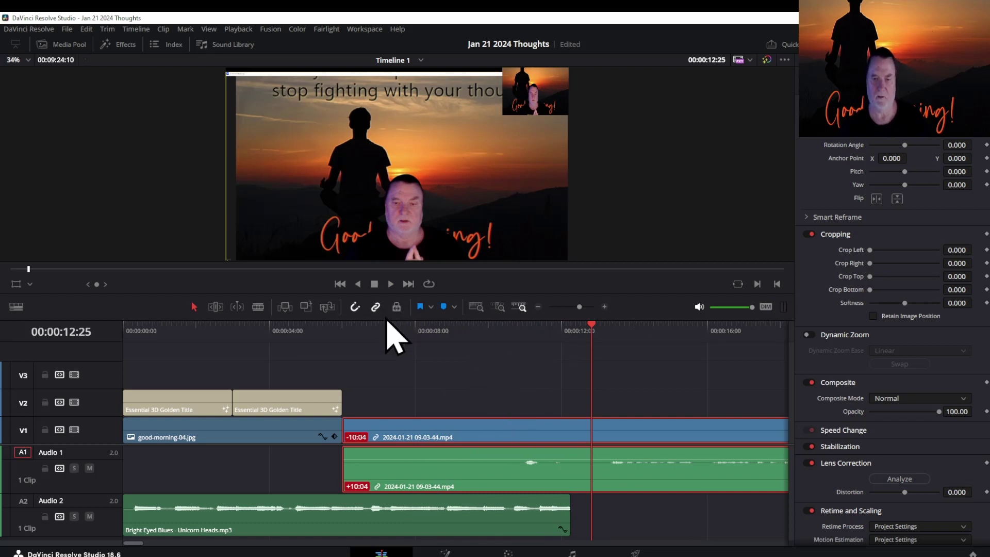
Shift only the webcam video five seconds later (offset -05:04), review it, and enlarge the timeline
{"action": "left_click", "coordinate": [454, 364]}
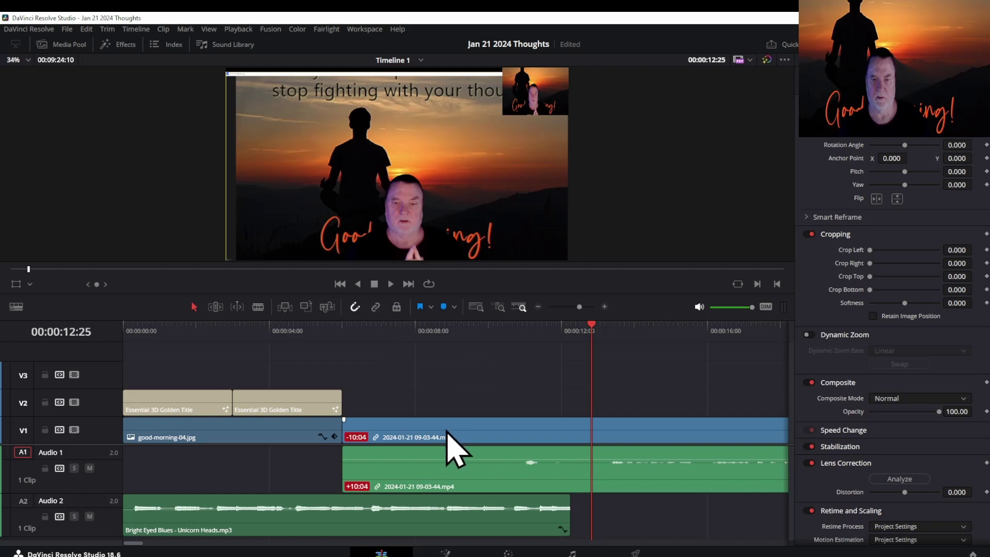
{"action": "left_click_drag", "start_coordinate": [447, 434], "coordinate": [630, 438]}
{"action": "left_click_drag", "start_coordinate": [592, 330], "coordinate": [273, 355]}
{"action": "key", "text": "space"}
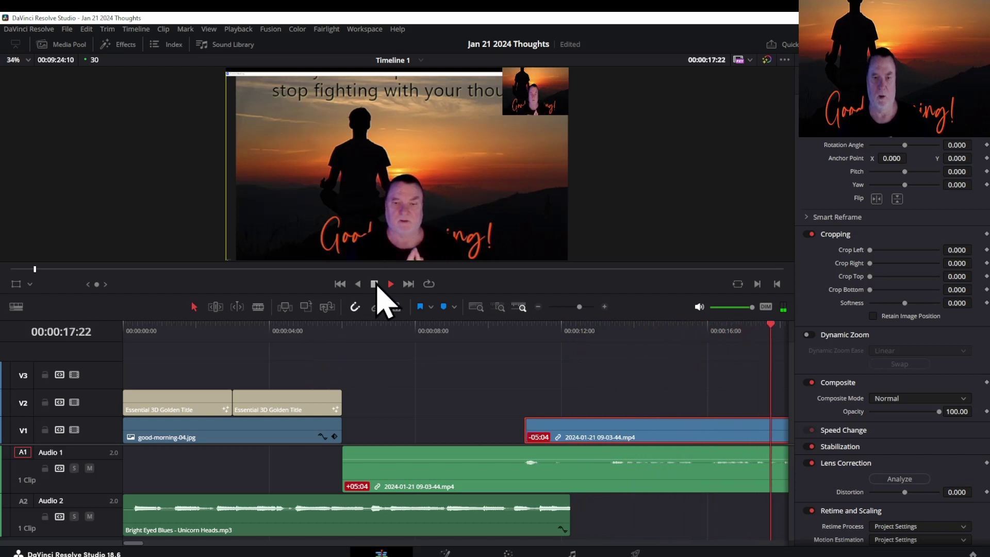
{"action": "left_click", "coordinate": [377, 285]}
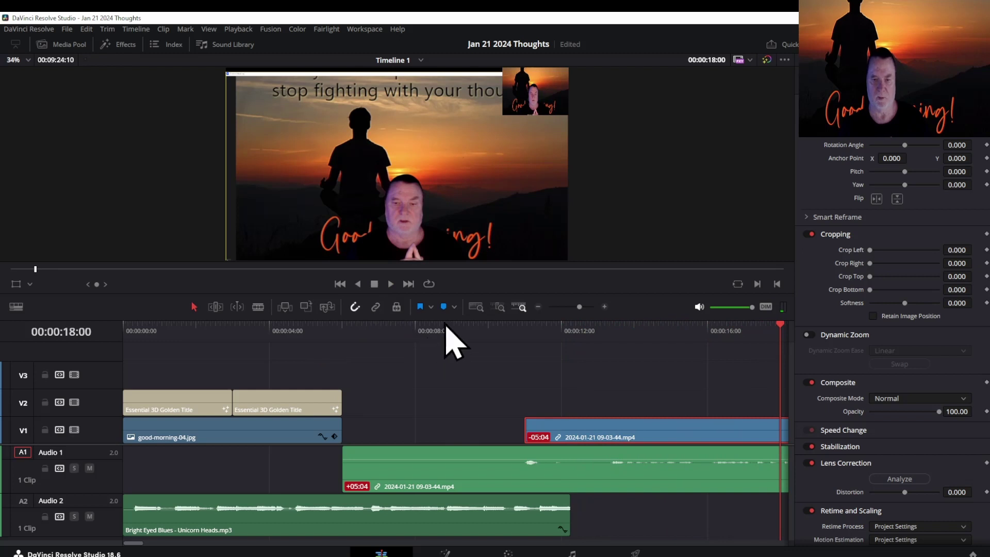
{"action": "left_click_drag", "start_coordinate": [445, 320], "coordinate": [448, 256]}
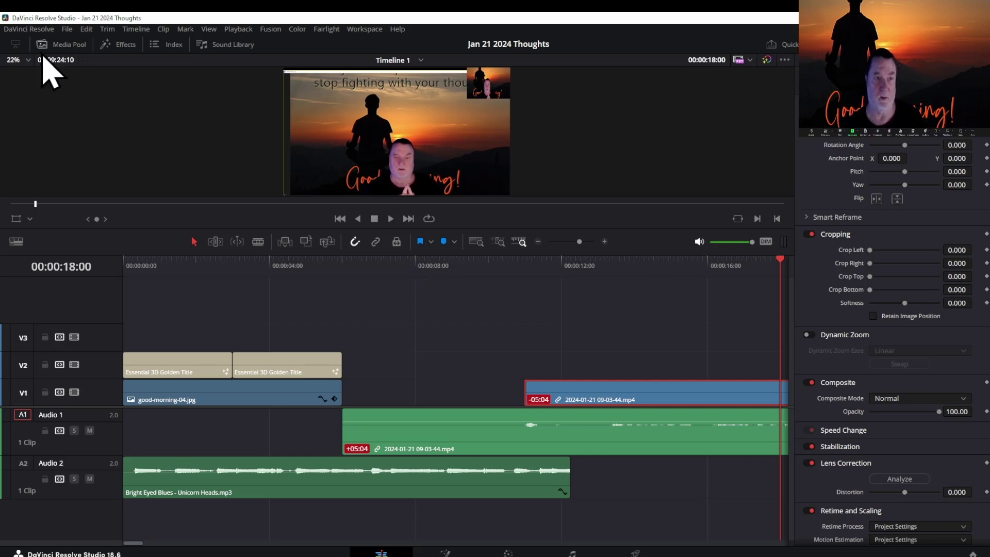
Add a second copy of the 2024-01-21 recording from the Master bin onto V3 and A2
{"action": "left_click", "coordinate": [67, 46]}
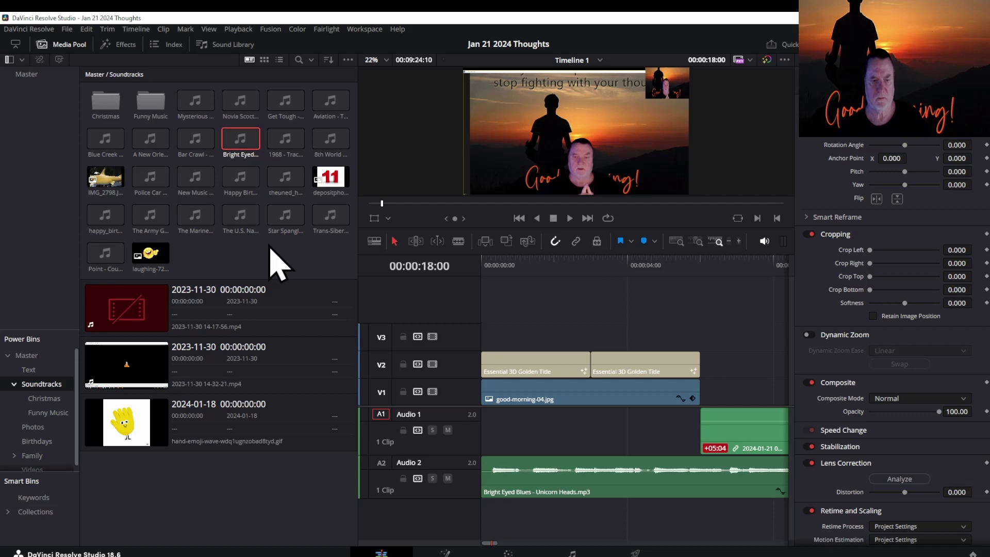
{"action": "left_click", "coordinate": [22, 355]}
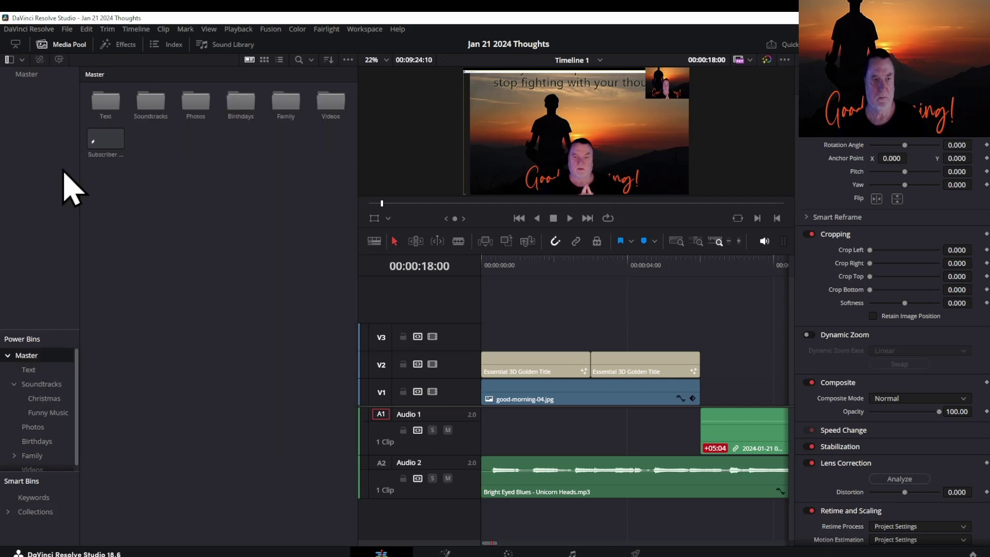
{"action": "left_click", "coordinate": [21, 77]}
{"action": "left_click", "coordinate": [188, 178]}
{"action": "left_click_drag", "start_coordinate": [188, 177], "coordinate": [705, 344]}
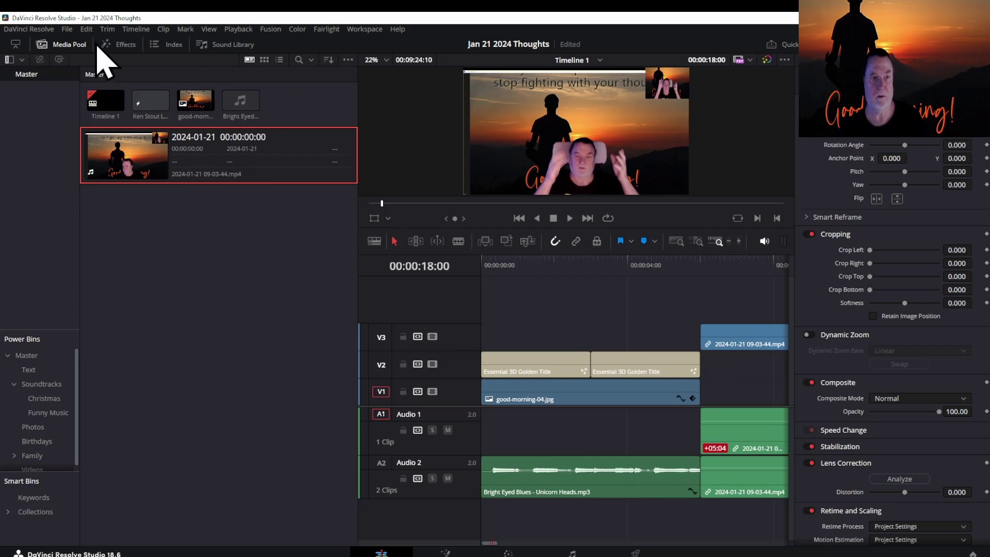
{"action": "left_click", "coordinate": [66, 45]}
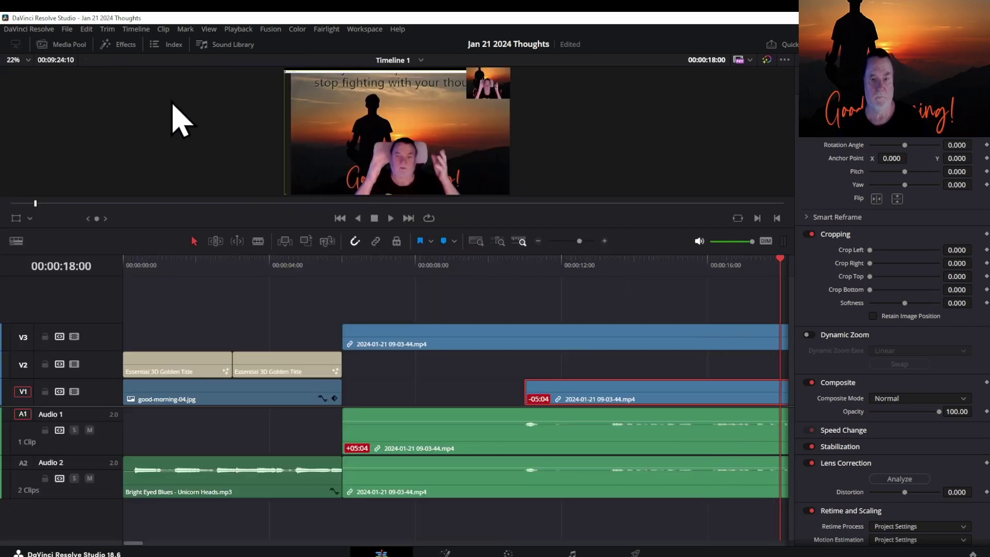
Disable V1 and V2, mute Audio 1, and preview the new recording from about five seconds
{"action": "left_click", "coordinate": [74, 365]}
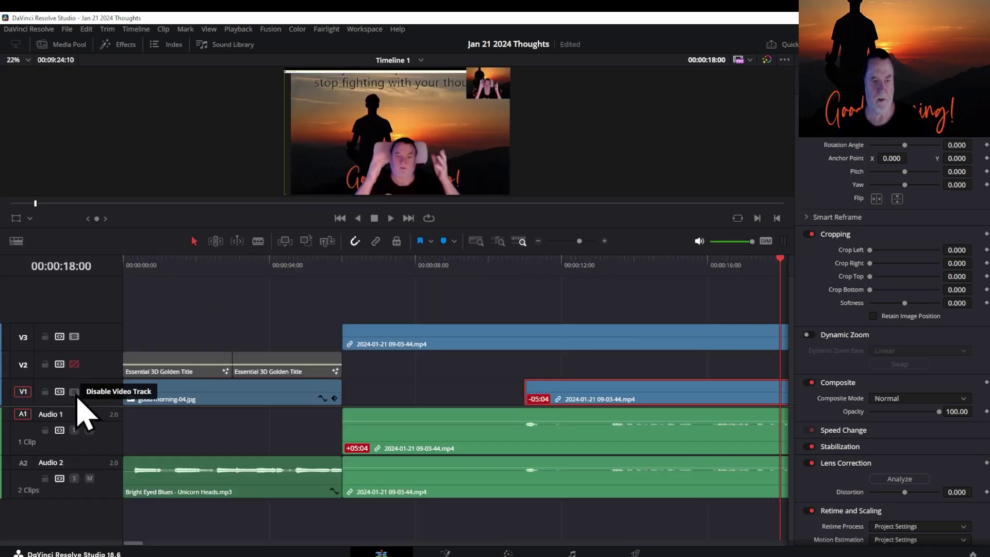
{"action": "left_click", "coordinate": [74, 391]}
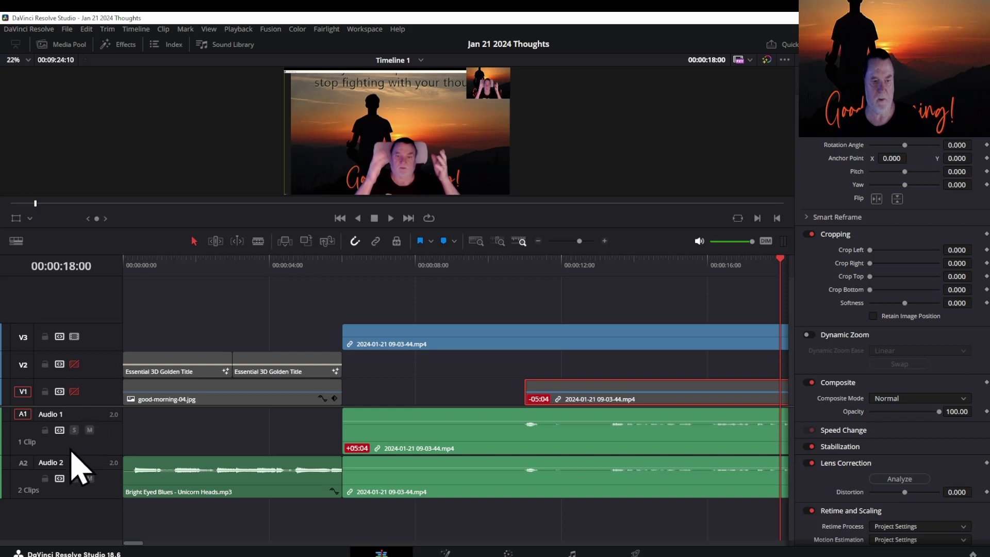
{"action": "left_click", "coordinate": [90, 433]}
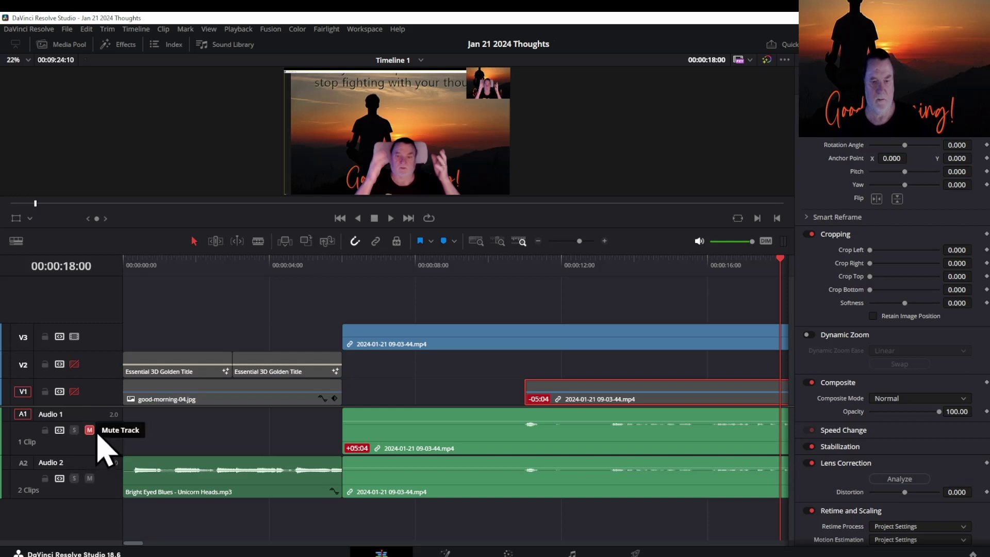
{"action": "left_click", "coordinate": [322, 275]}
{"action": "key", "text": "space"}
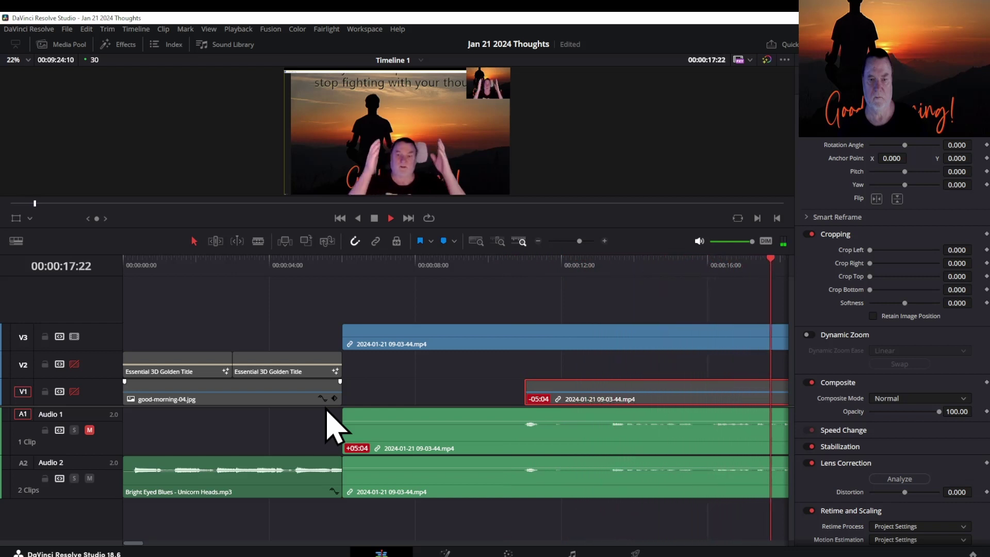
{"action": "key", "text": "space"}
{"action": "left_click_drag", "start_coordinate": [506, 269], "coordinate": [100, 297]}
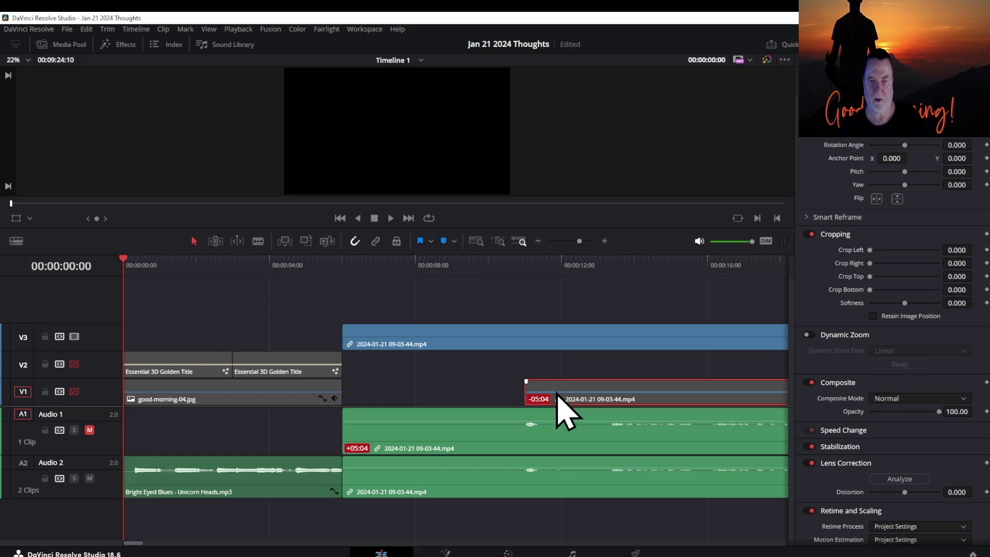
Re-enable V1 and V2, delete the offset webcam clip and its audio, and move the recording's audio to Audio 1
{"action": "left_click", "coordinate": [74, 364]}
{"action": "left_click", "coordinate": [74, 391]}
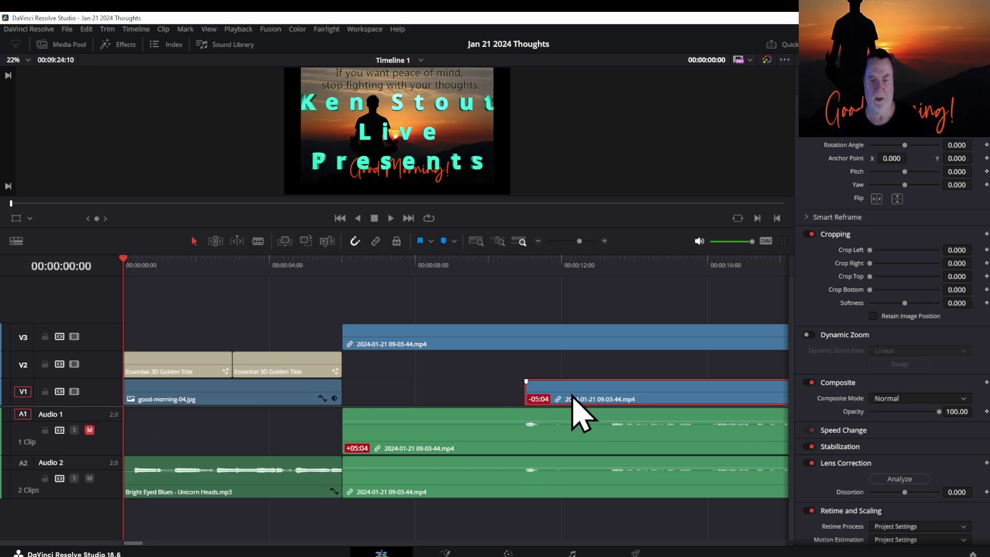
{"action": "key", "text": "Delete"}
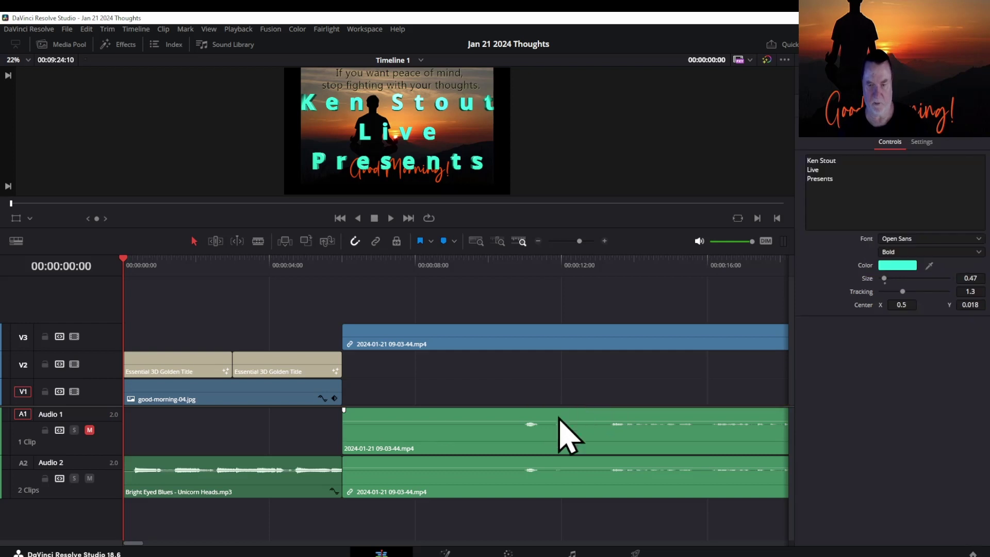
{"action": "key", "text": "Delete"}
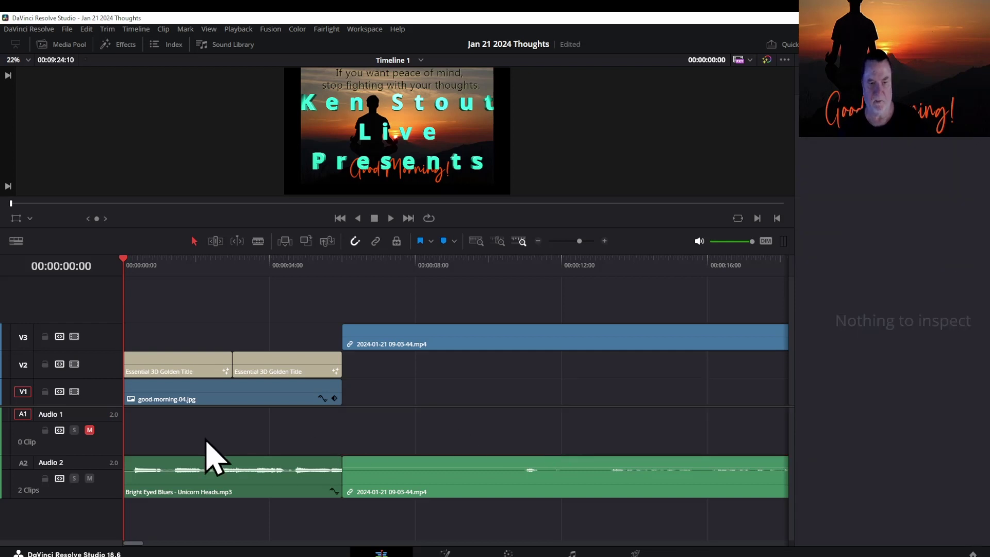
{"action": "left_click", "coordinate": [89, 431]}
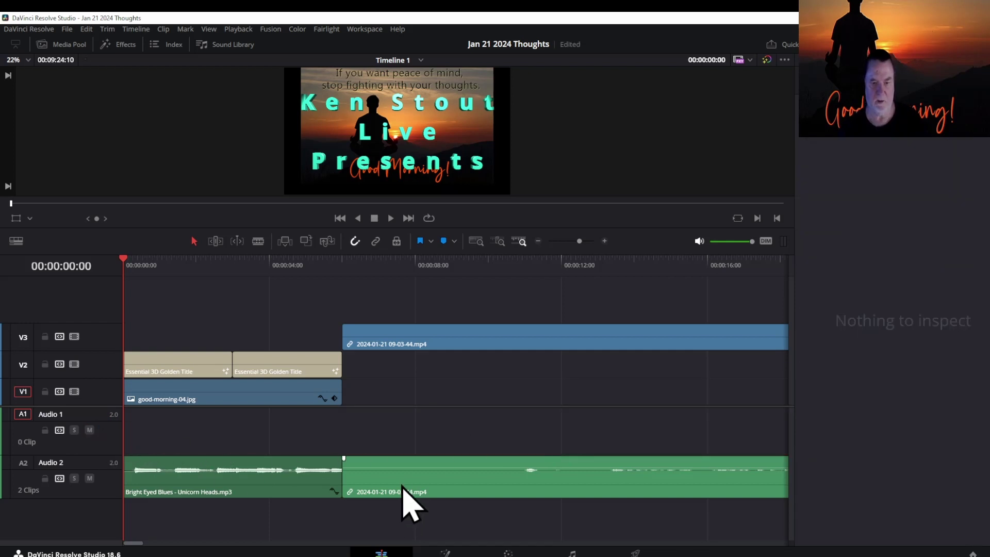
{"action": "left_click_drag", "start_coordinate": [402, 488], "coordinate": [401, 441]}
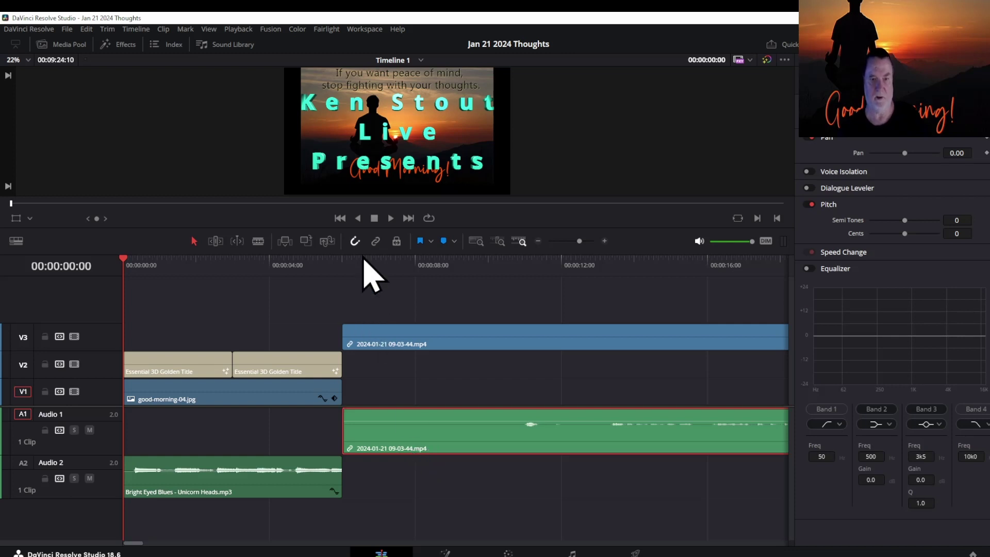
Preview the edit in a larger viewer, then lengthen the Bright Eyed Blues music to about 12 seconds
{"action": "left_click_drag", "start_coordinate": [363, 228], "coordinate": [363, 418]}
{"action": "key", "text": "space"}
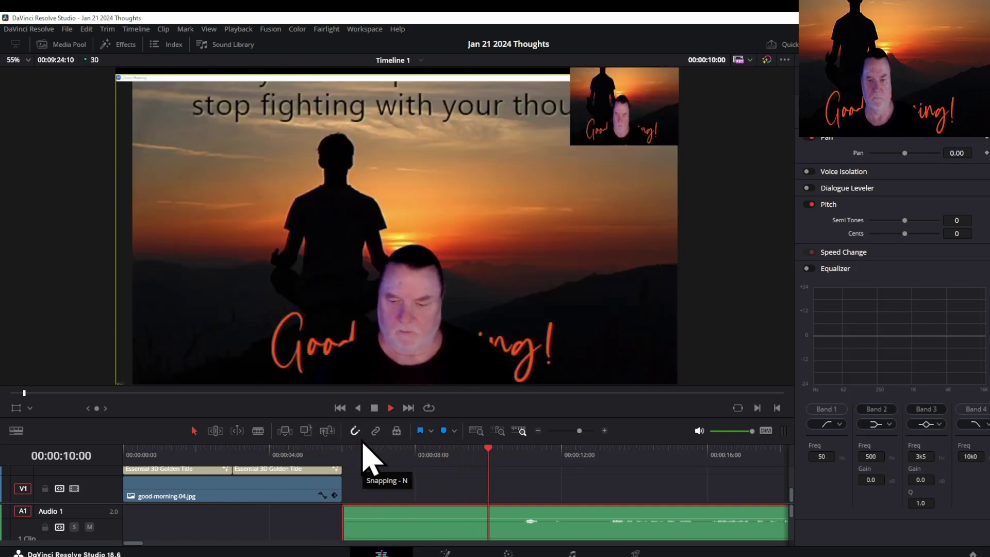
{"action": "key", "text": "space"}
{"action": "left_click_drag", "start_coordinate": [396, 415], "coordinate": [401, 211]}
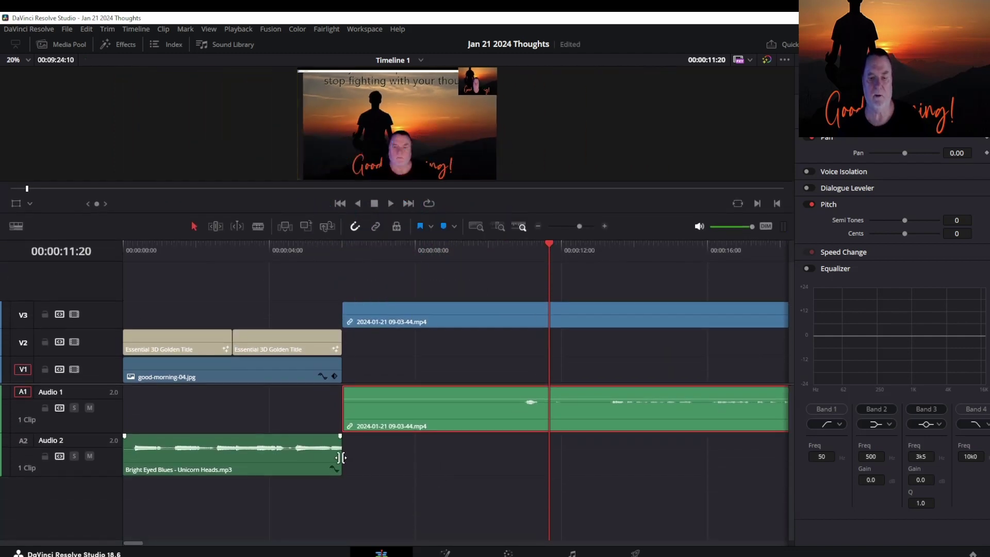
{"action": "left_click_drag", "start_coordinate": [341, 457], "coordinate": [560, 459]}
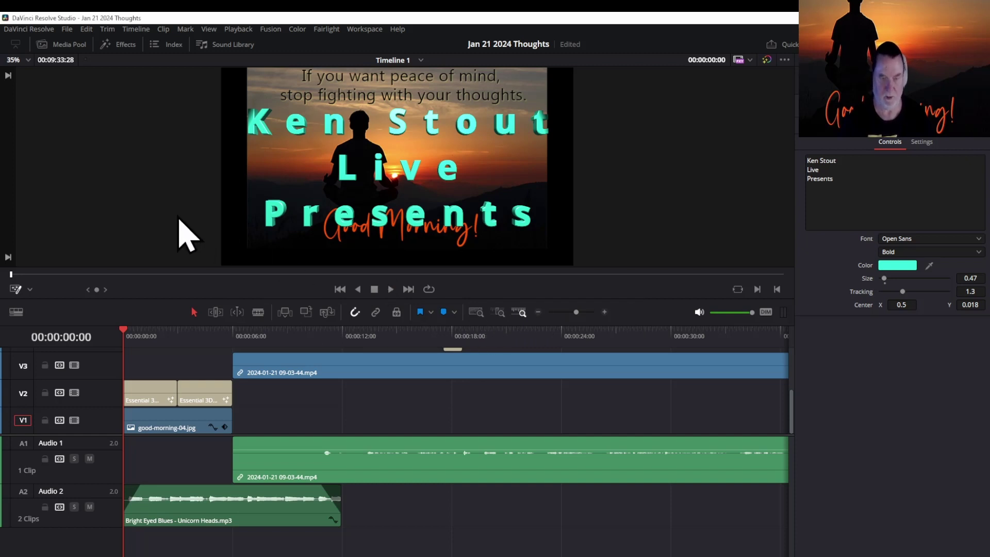
Jump to the end of the timeline with the End key
{"action": "key", "text": "End"}
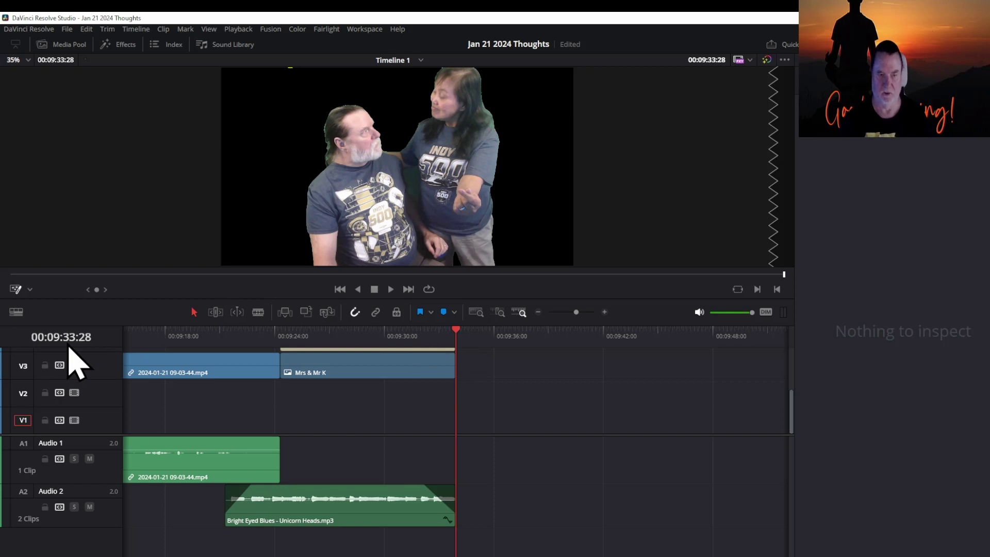
Extend the Mrs & Mr K image, Thank You titles and music to 00:09:34:07, then play the ending
{"action": "left_click_drag", "start_coordinate": [549, 296], "coordinate": [547, 187]}
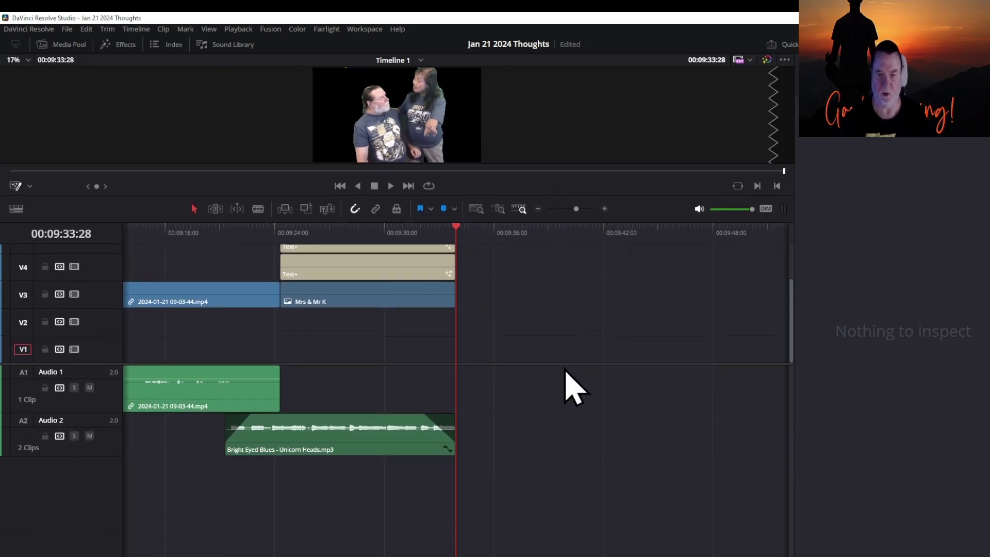
{"action": "left_click_drag", "start_coordinate": [564, 365], "coordinate": [570, 456]}
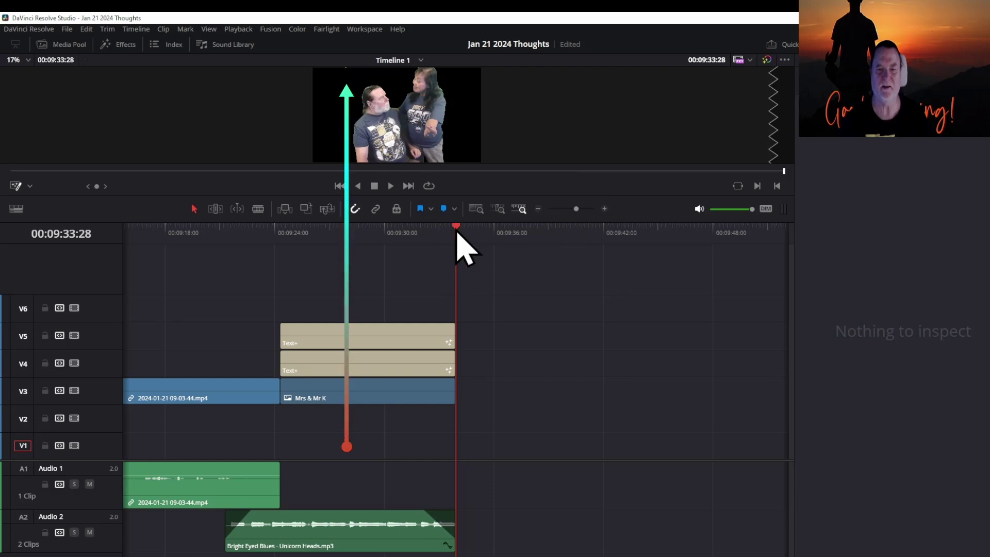
{"action": "left_click_drag", "start_coordinate": [457, 233], "coordinate": [422, 235]}
{"action": "left_click_drag", "start_coordinate": [473, 304], "coordinate": [463, 531]}
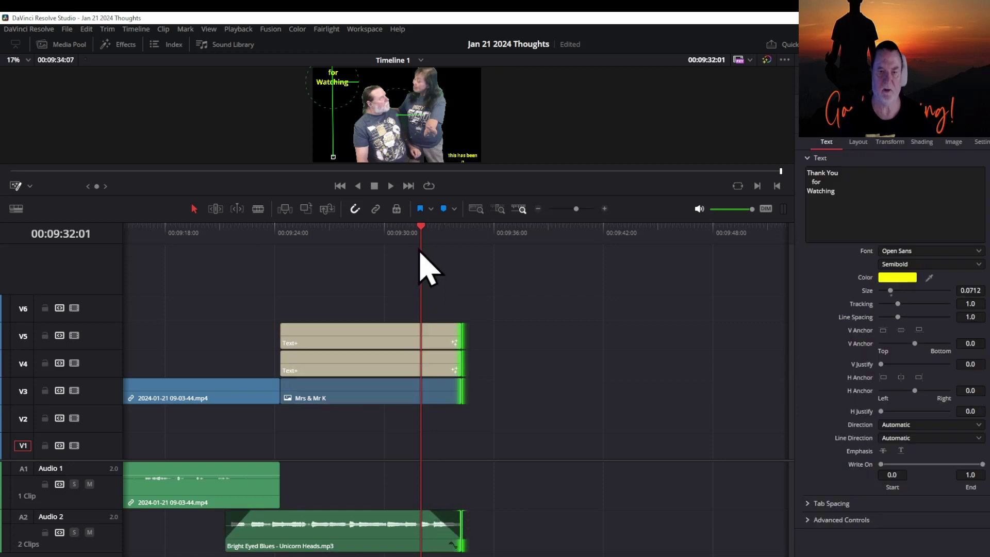
{"action": "left_click", "coordinate": [392, 242]}
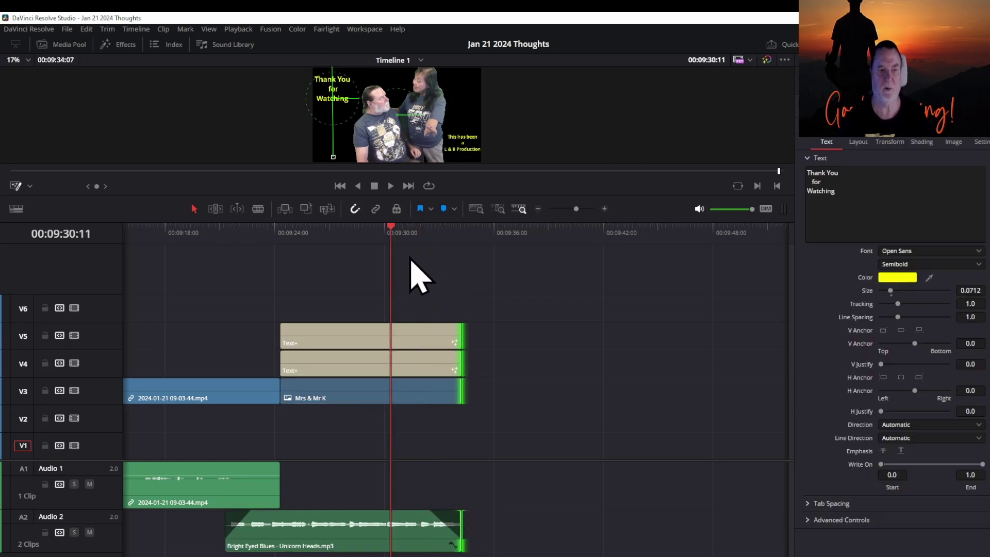
{"action": "key", "text": "space"}
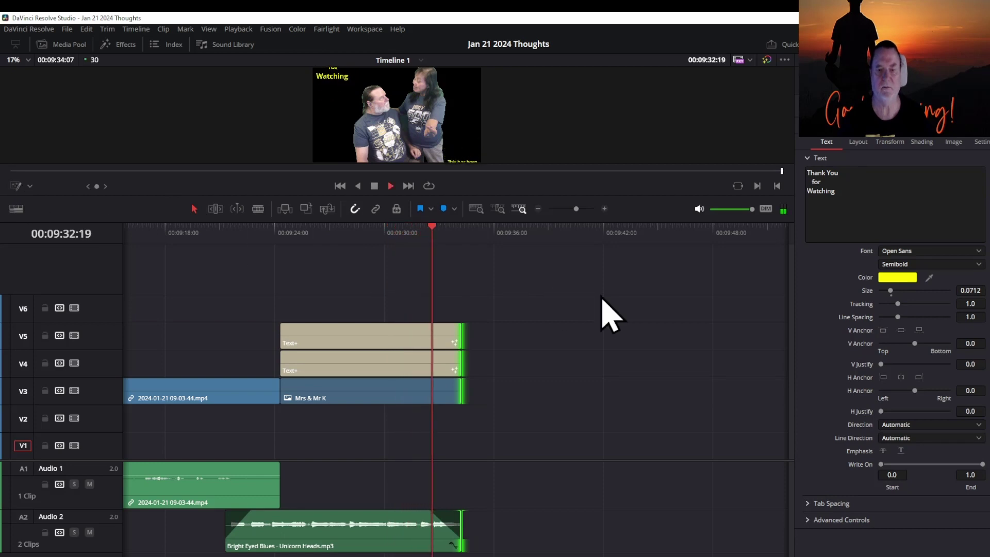